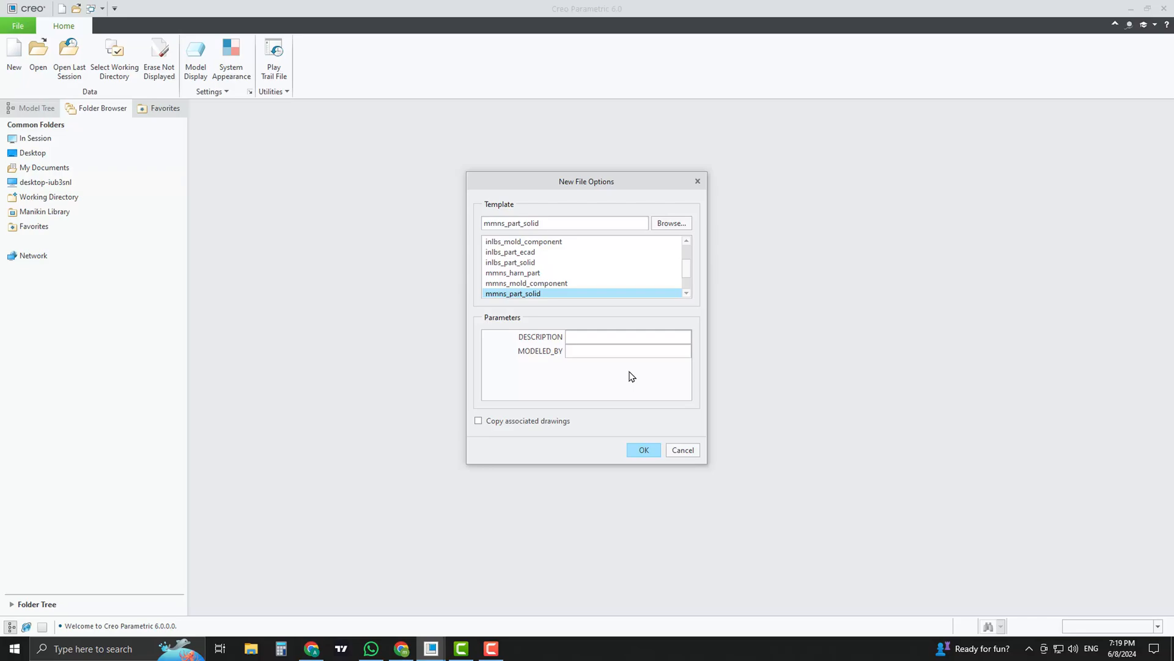
Create the new part from the mmns_part_solid template and start an Extrude sketch on the TOP plane
{"action": "left_click", "coordinate": [648, 453]}
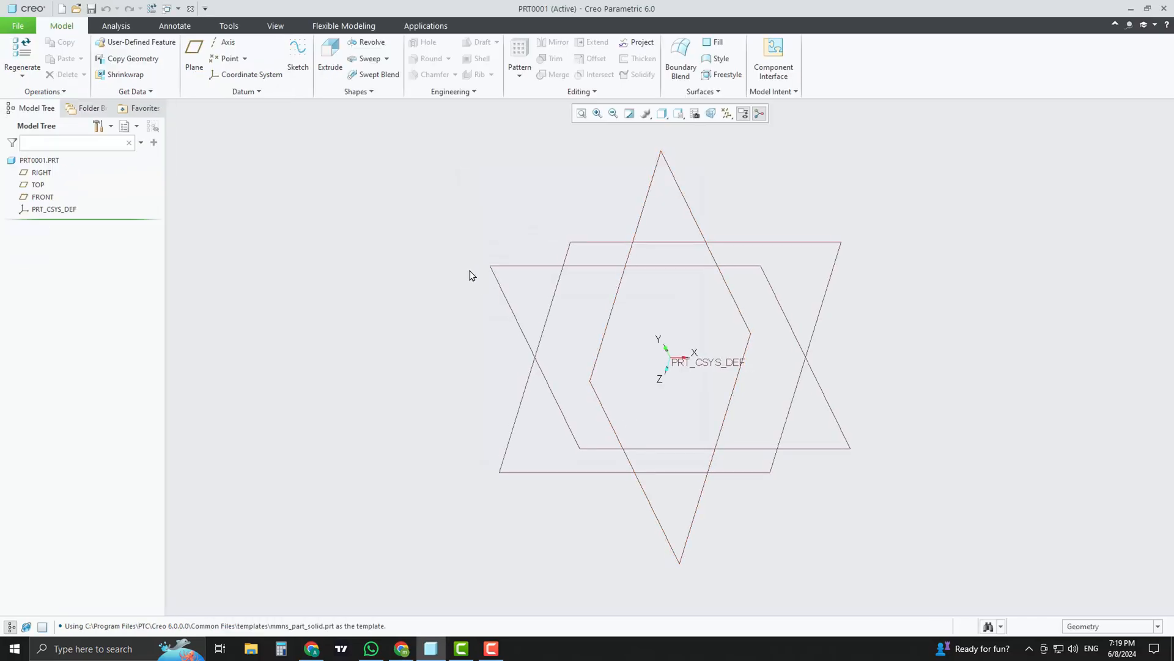
{"action": "left_click", "coordinate": [333, 61]}
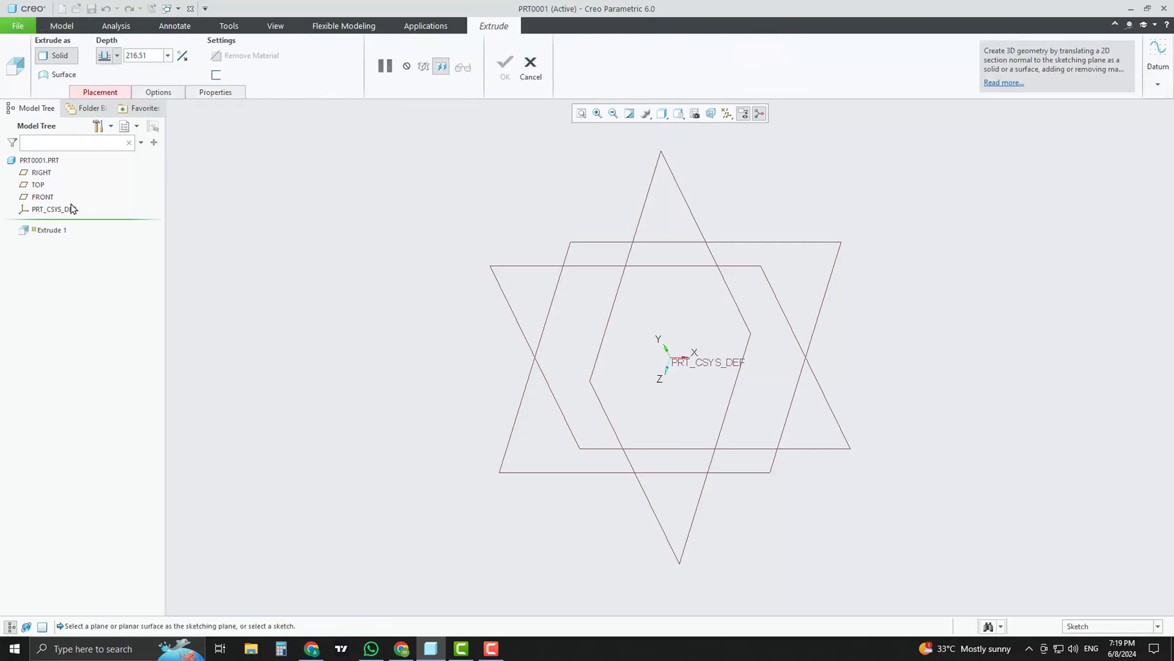
{"action": "left_click", "coordinate": [38, 185]}
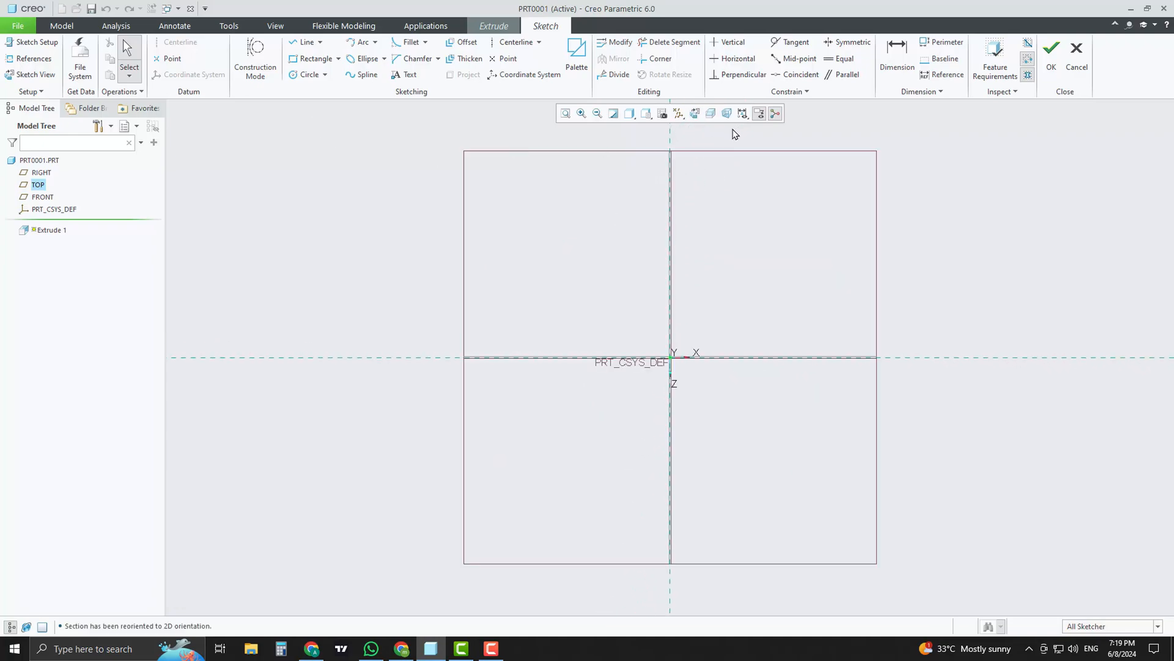
Turn off the display of annotations, the spin center and all datum axes, points, coordinate systems and planes
{"action": "left_click", "coordinate": [759, 114]}
{"action": "left_click", "coordinate": [775, 114]}
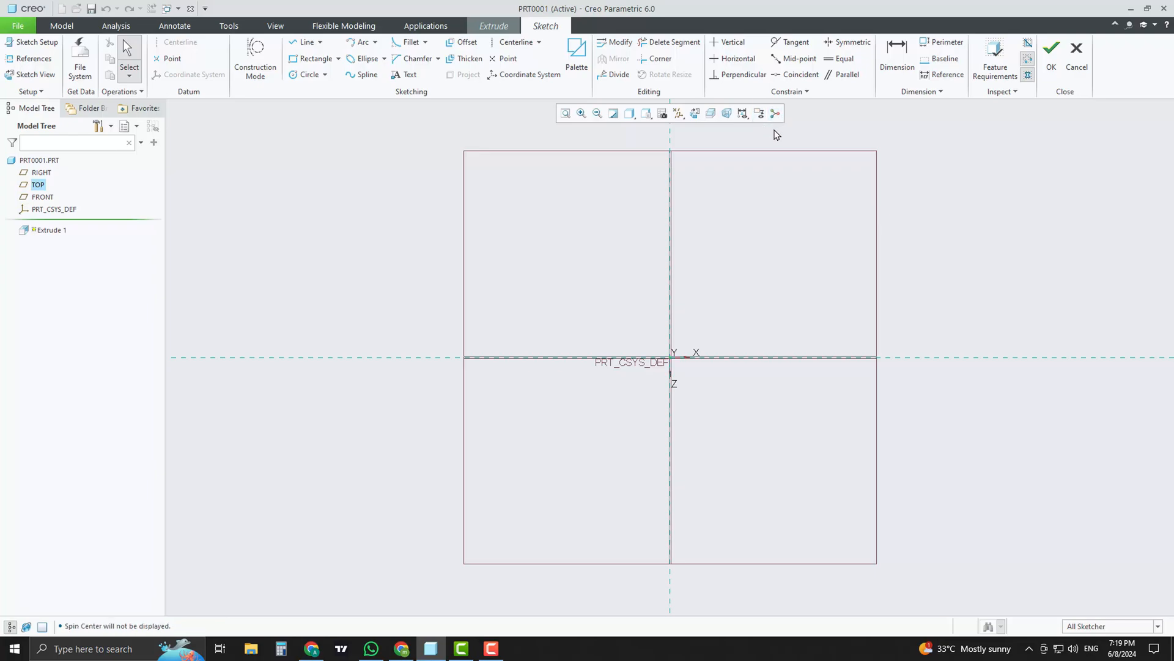
{"action": "left_click", "coordinate": [678, 113]}
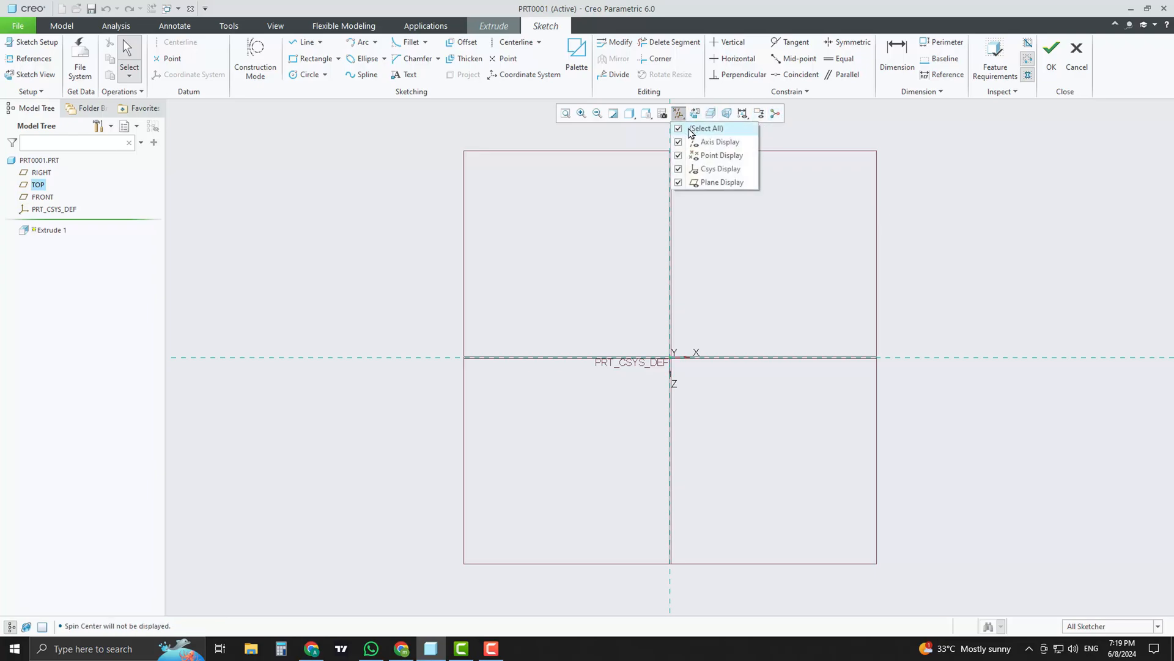
{"action": "left_click", "coordinate": [691, 129]}
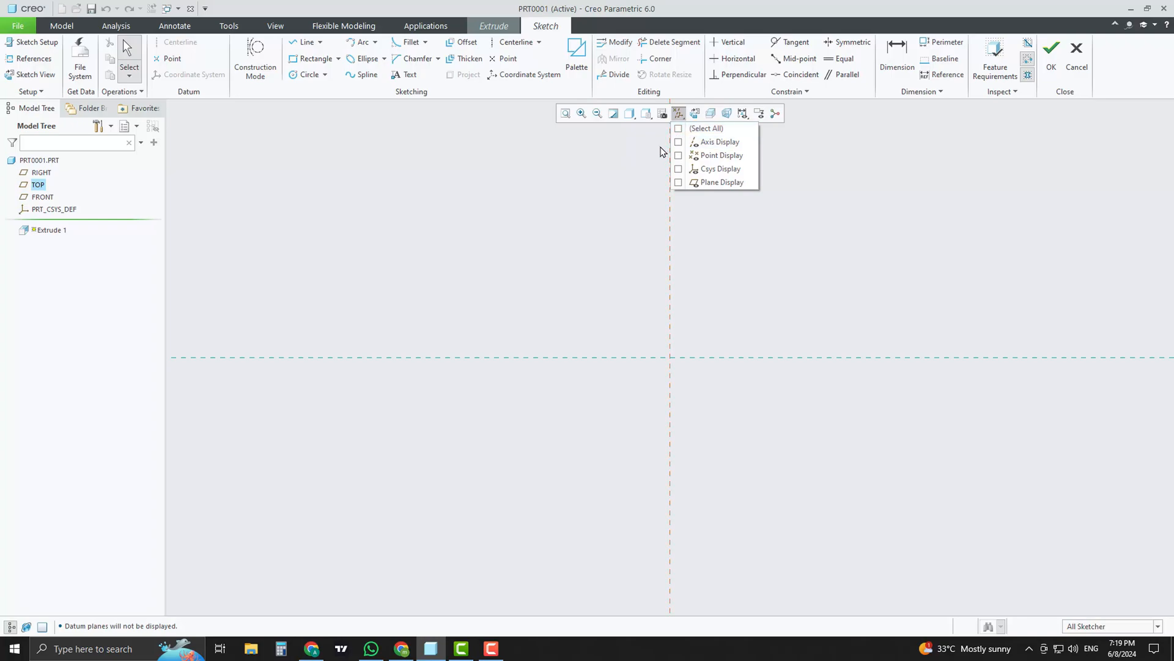
{"action": "left_click", "coordinate": [678, 183]}
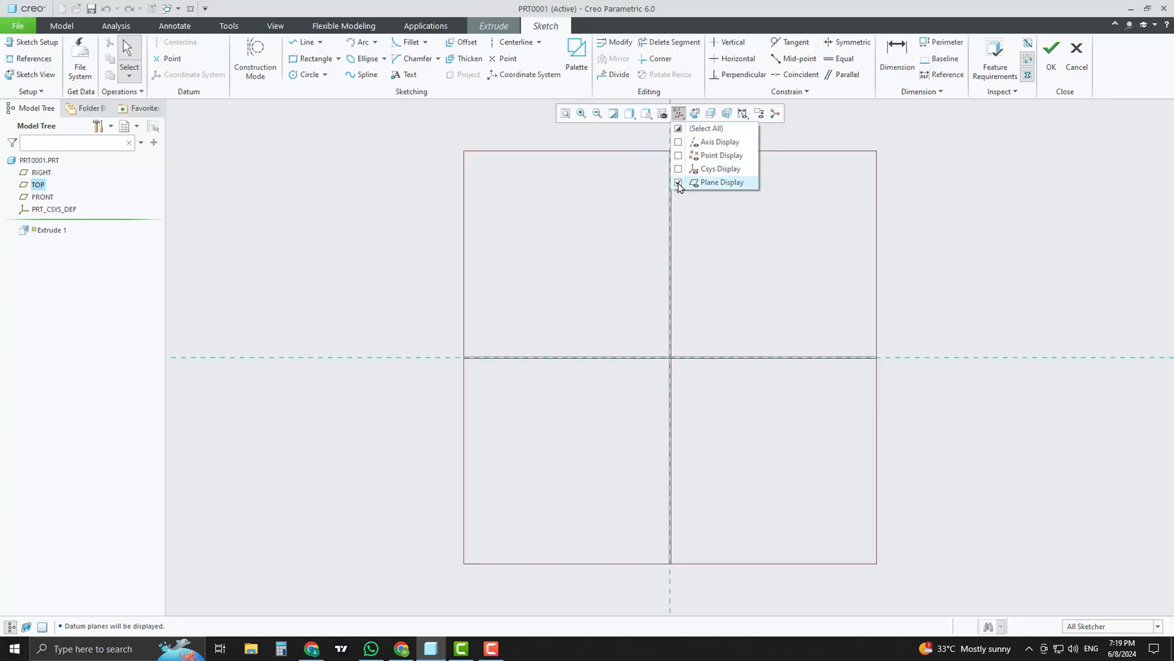
{"action": "left_click", "coordinate": [678, 183]}
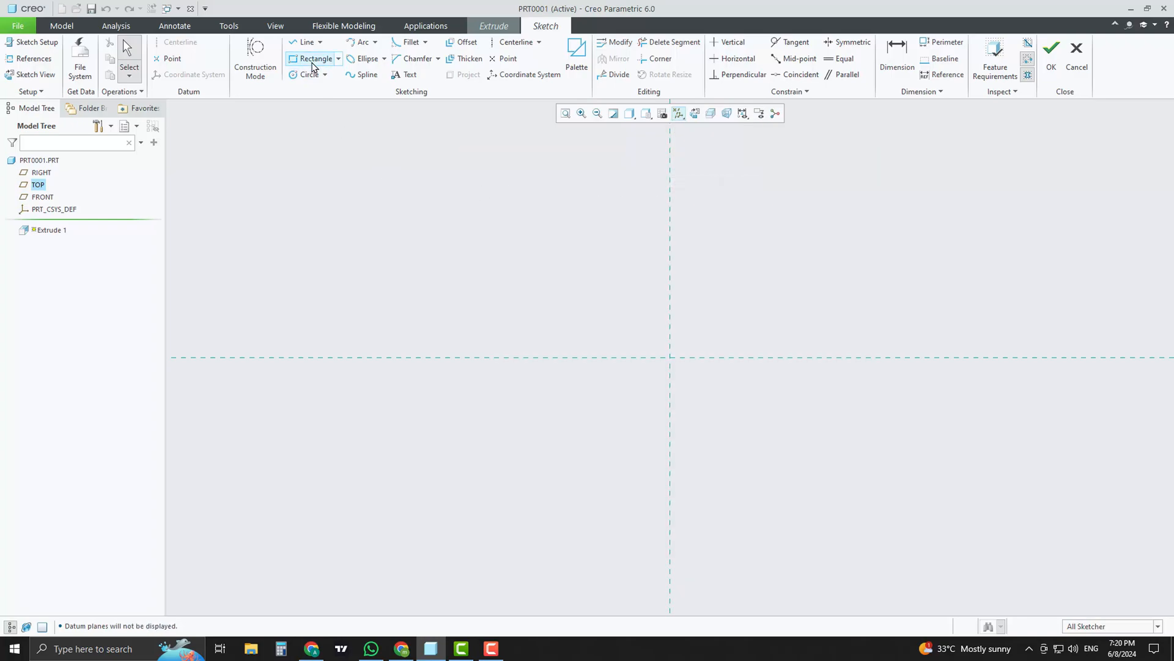
Sketch a center rectangle about 438 mm wide and 283 mm high, centred on the origin
{"action": "left_click", "coordinate": [337, 60]}
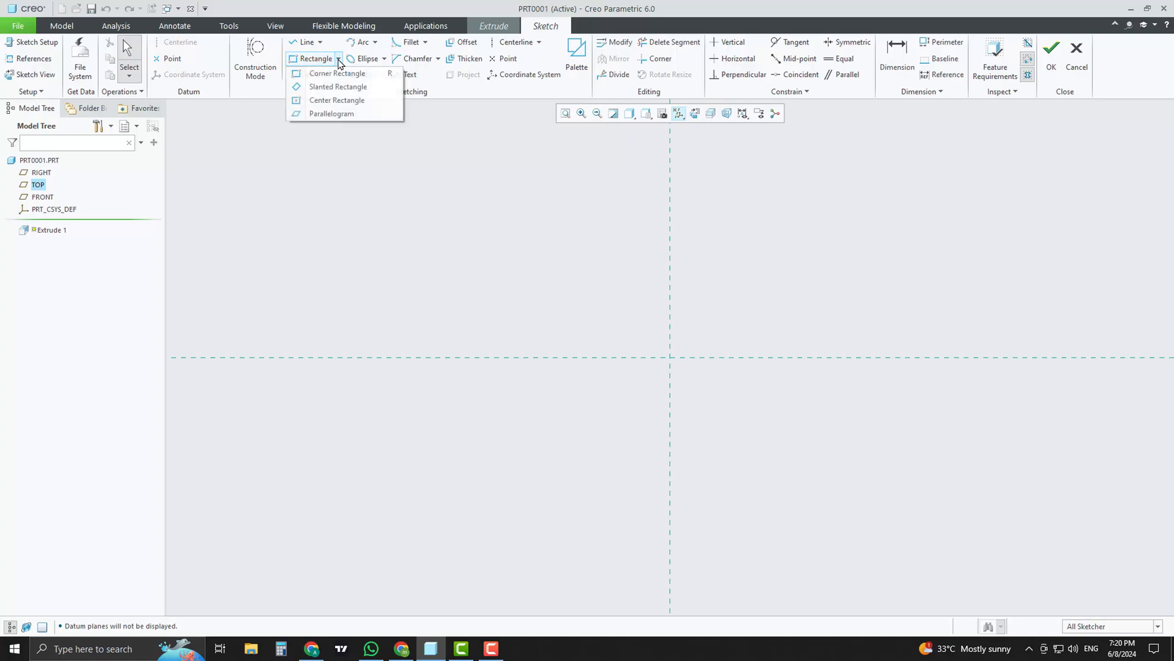
{"action": "left_click", "coordinate": [341, 104]}
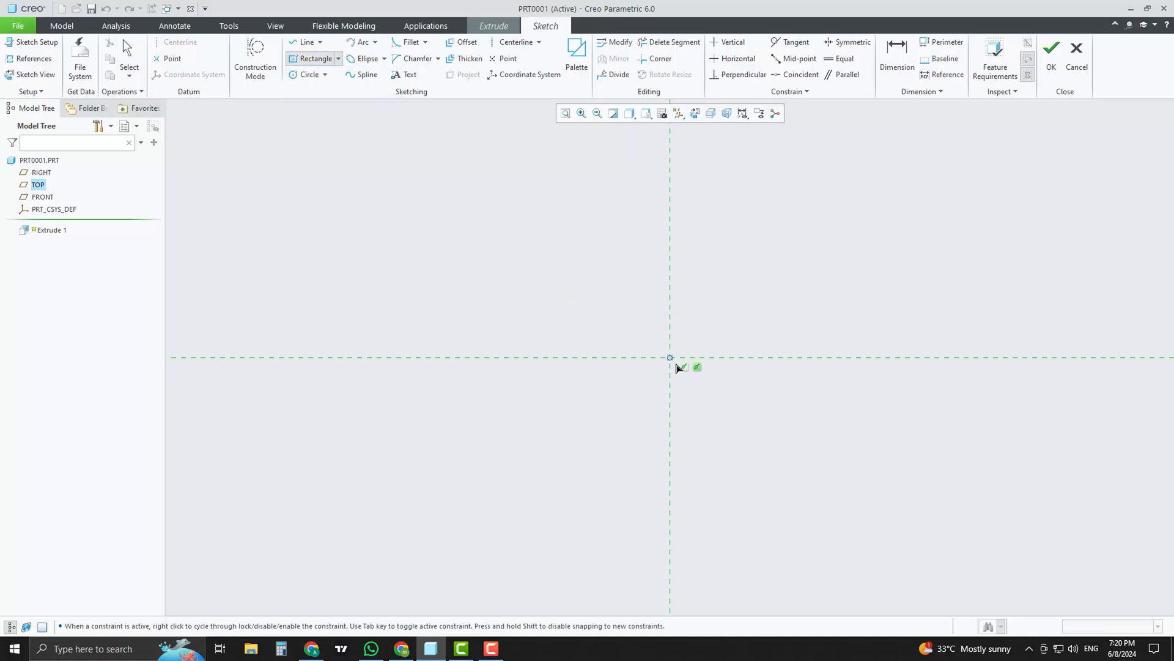
{"action": "left_click", "coordinate": [671, 357]}
{"action": "left_click", "coordinate": [848, 243]}
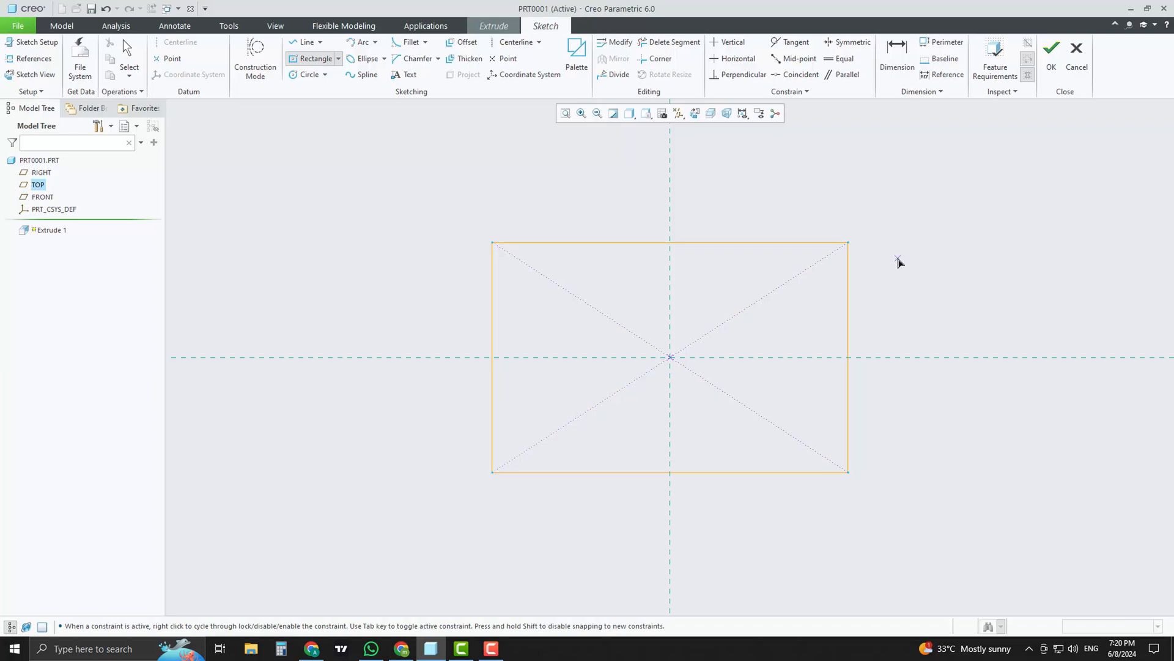
{"action": "middle_click", "coordinate": [898, 262]}
Set the rectangle's width to 110 mm and its height to 45 mm
{"action": "double_click", "coordinate": [632, 214]}
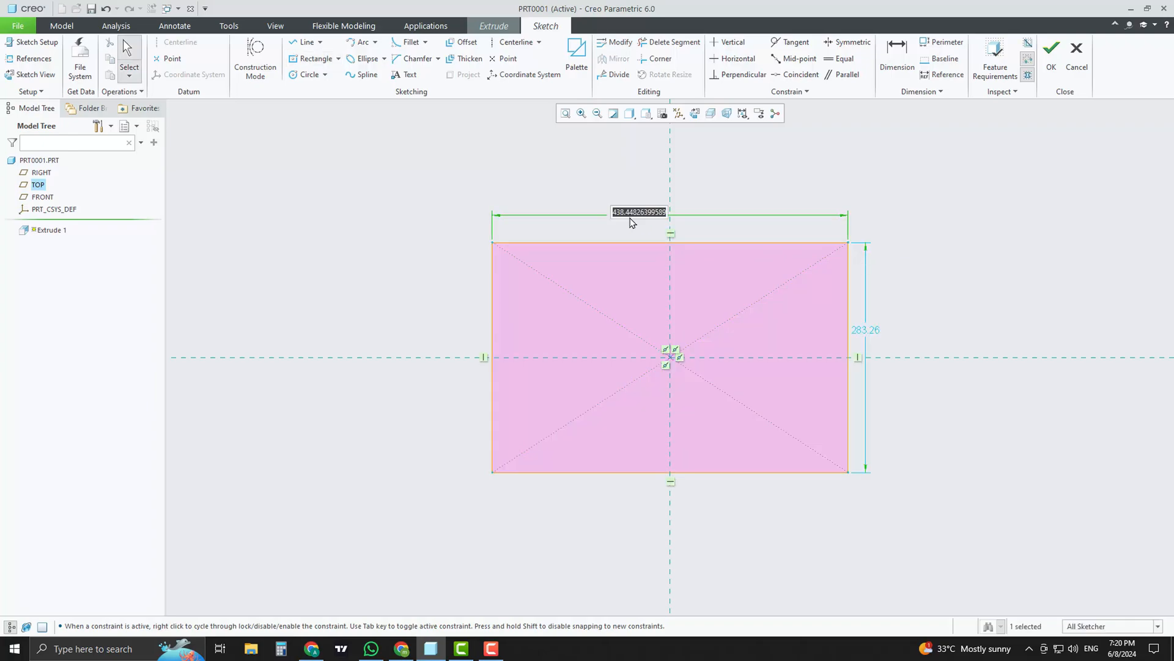
{"action": "type", "text": "110"}
{"action": "key", "text": "Return"}
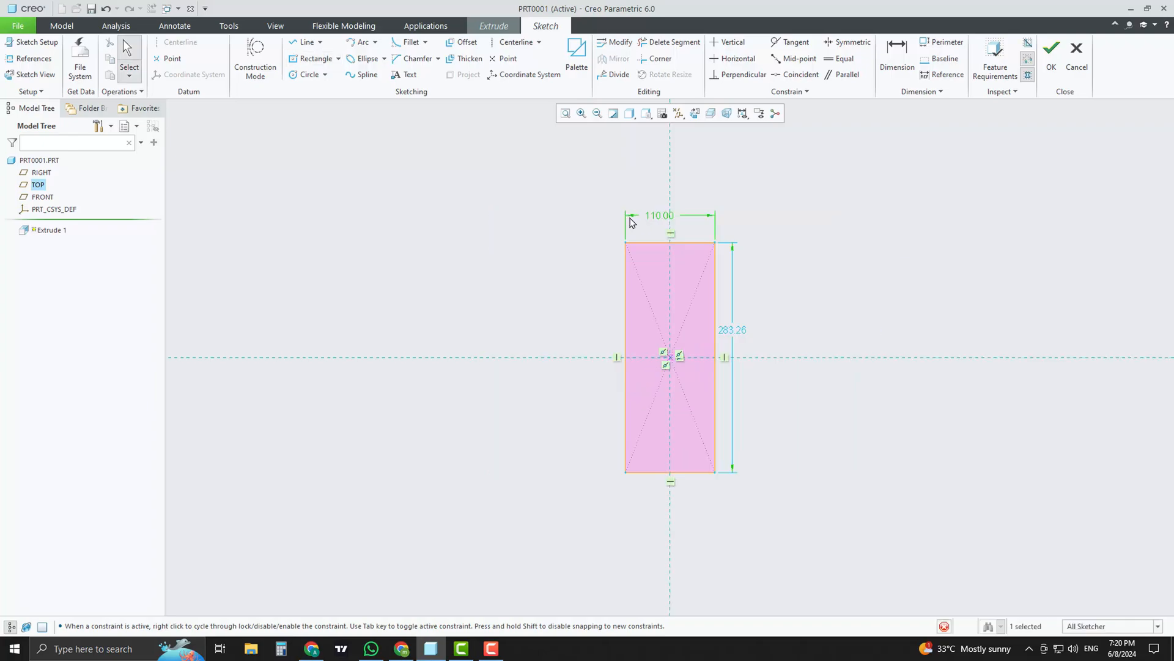
{"action": "double_click", "coordinate": [737, 331]}
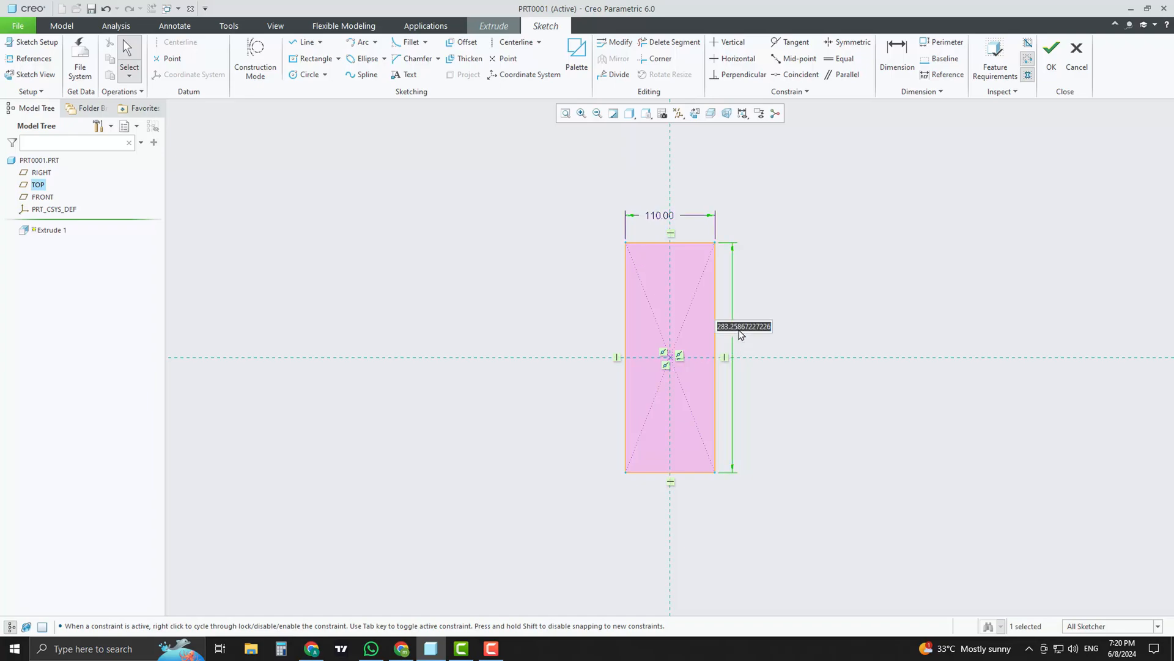
{"action": "type", "text": "45"}
{"action": "key", "text": "Return"}
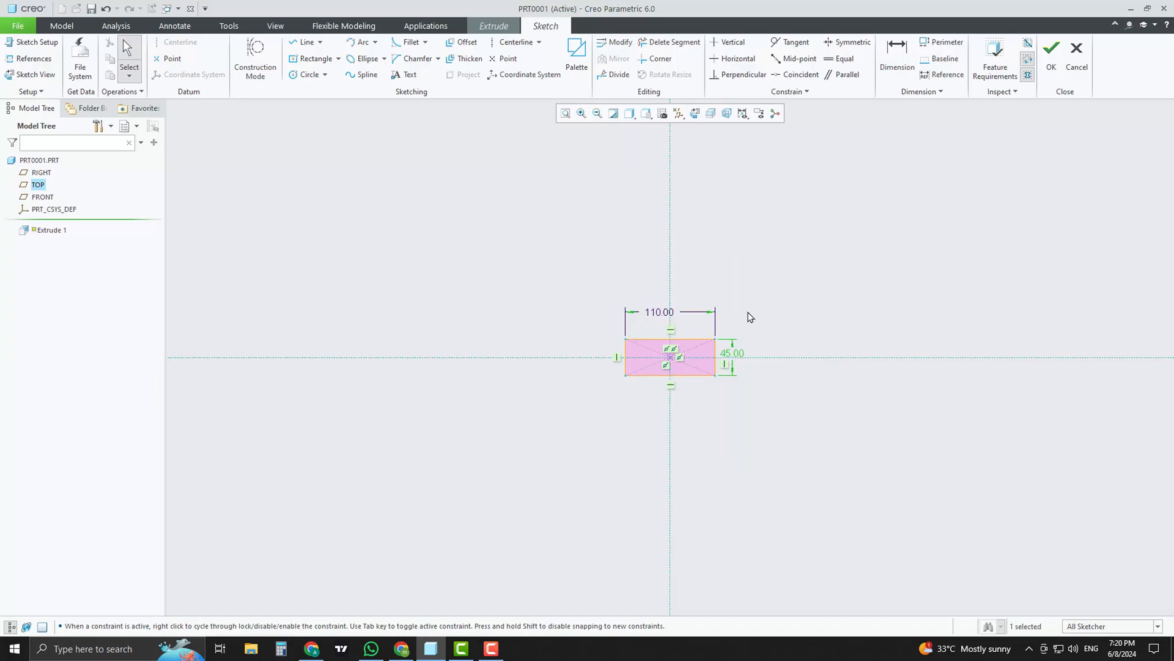
Finish the rectangle sketch and extrude it 12 mm as a solid base plate
{"action": "scroll", "coordinate": [689, 353], "scroll_direction": "up", "scroll_amount": 5}
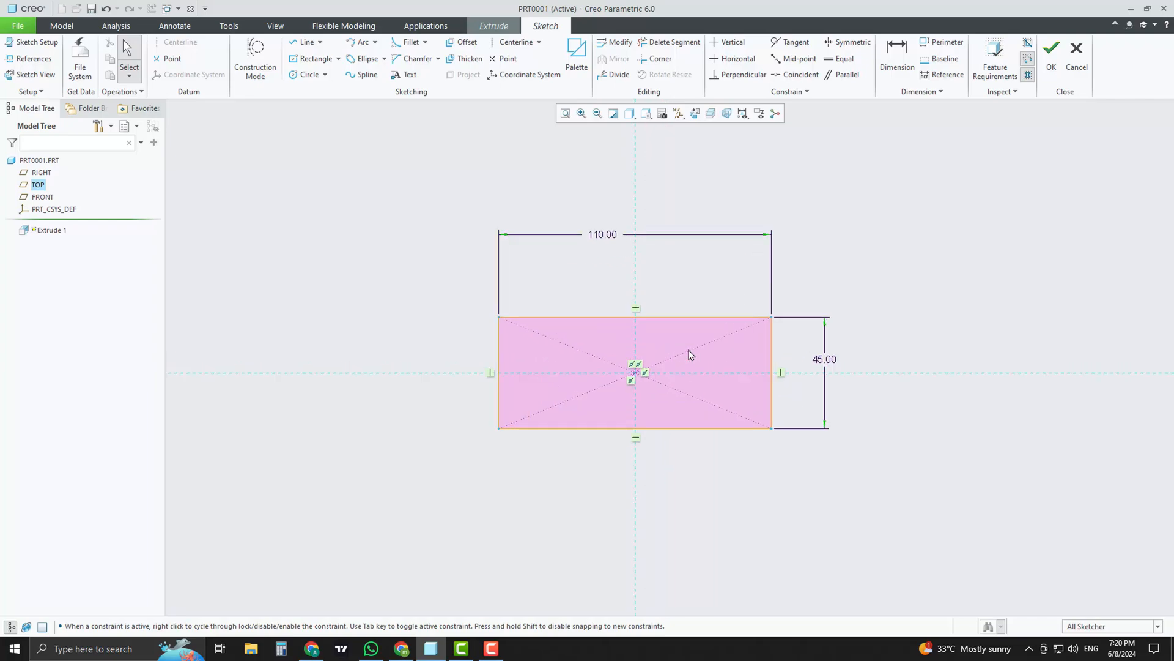
{"action": "mouse_move", "coordinate": [694, 477]}
{"action": "middle_mouse_down"}
{"action": "mouse_move", "coordinate": [684, 464]}
{"action": "mouse_move", "coordinate": [743, 443]}
{"action": "mouse_move", "coordinate": [843, 363]}
{"action": "middle_mouse_up"}
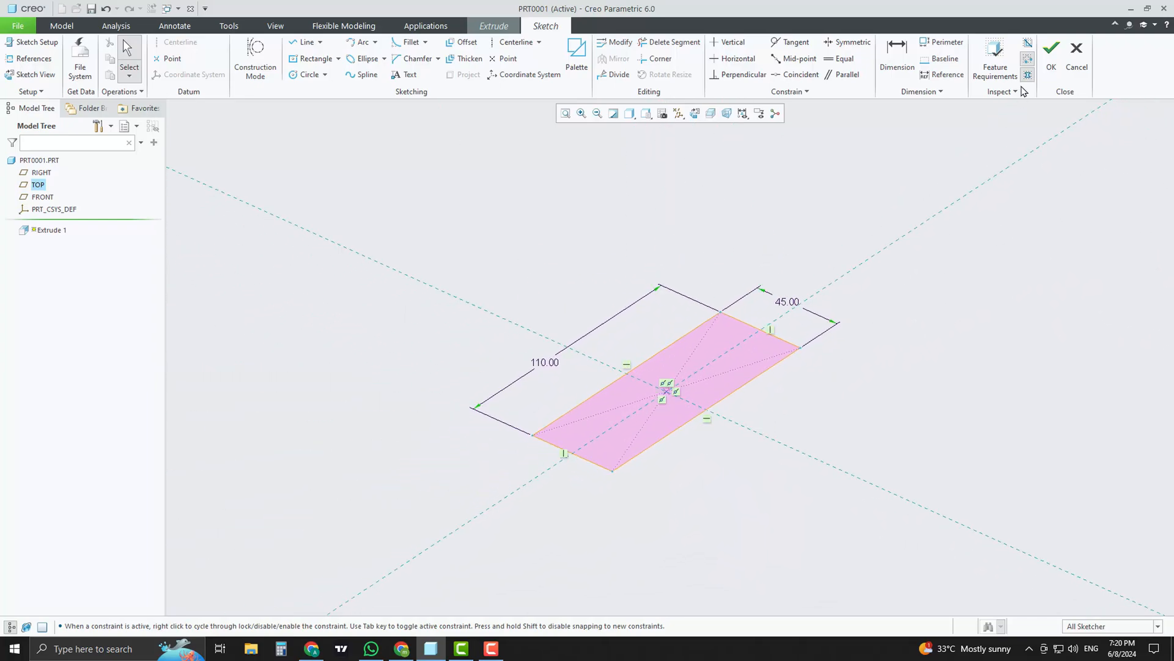
{"action": "left_click", "coordinate": [1051, 55]}
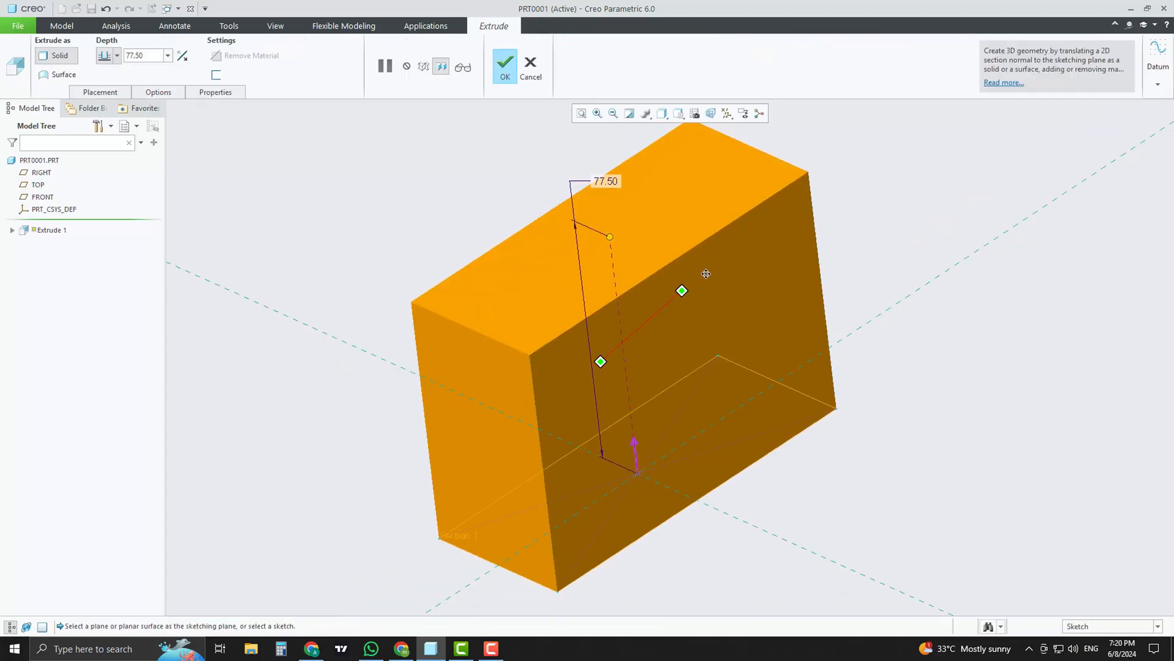
{"action": "scroll", "coordinate": [762, 256], "scroll_direction": "down", "scroll_amount": 2}
{"action": "mouse_move", "coordinate": [706, 273]}
{"action": "middle_mouse_down", "text": "shift"}
{"action": "mouse_move", "coordinate": [762, 255]}
{"action": "mouse_move", "coordinate": [713, 318]}
{"action": "mouse_move", "coordinate": [634, 297]}
{"action": "middle_mouse_up", "text": "shift"}
{"action": "scroll", "coordinate": [762, 256], "scroll_direction": "up", "scroll_amount": 3}
{"action": "double_click", "coordinate": [142, 56]}
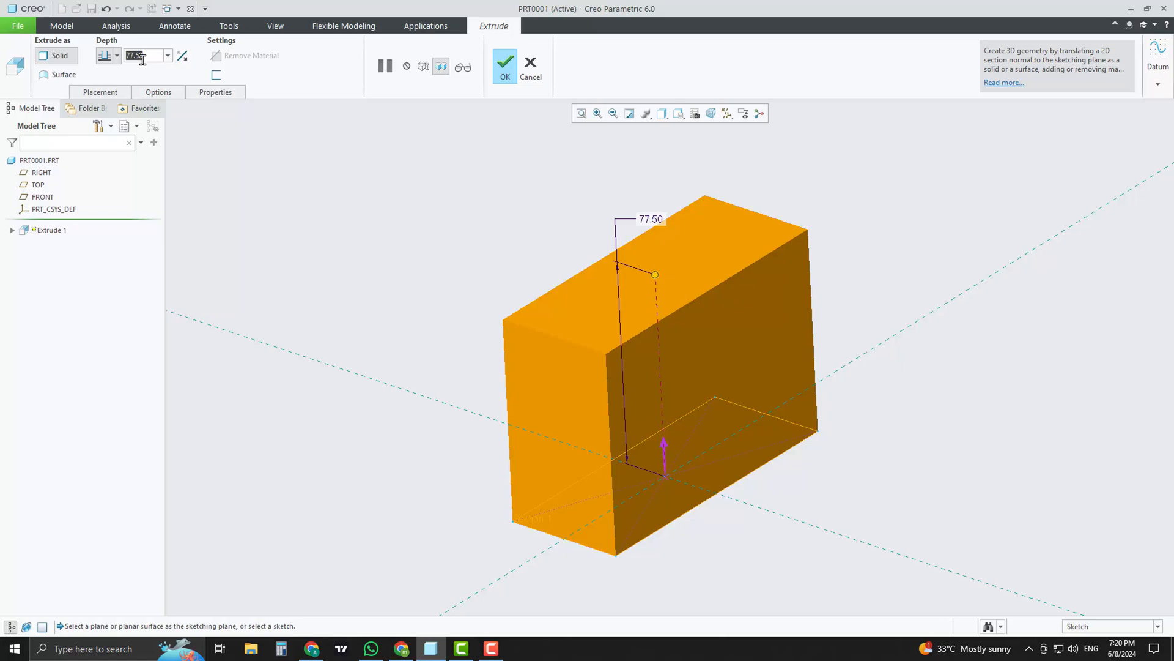
{"action": "type", "text": "12"}
{"action": "key", "text": "Return"}
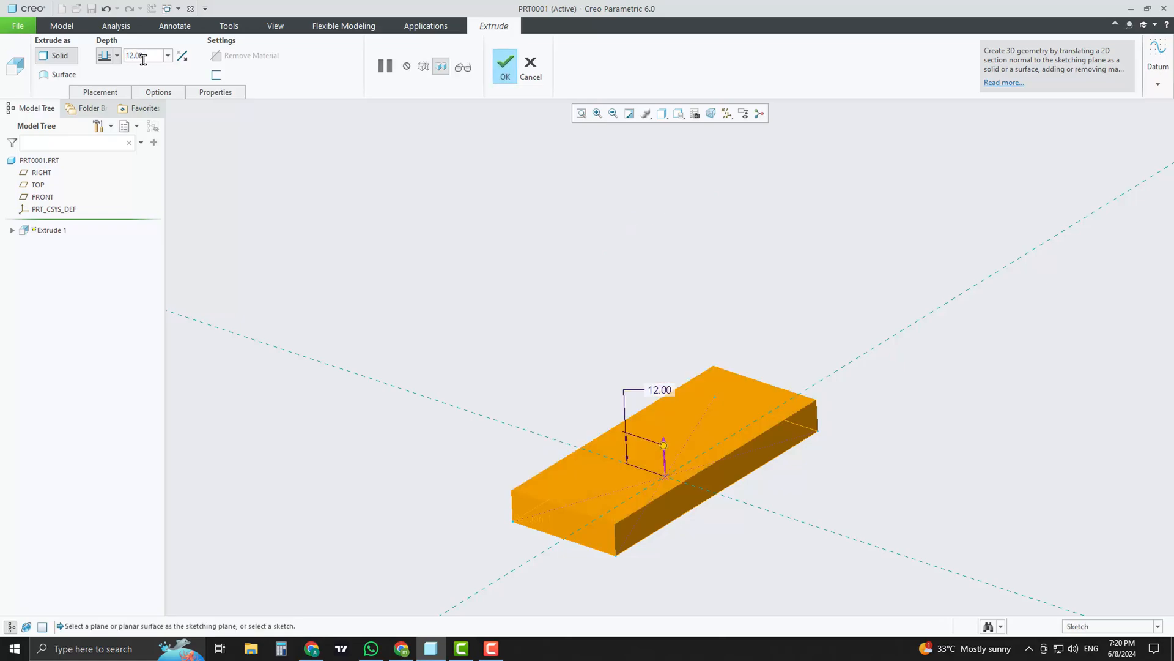
{"action": "left_click", "coordinate": [499, 69]}
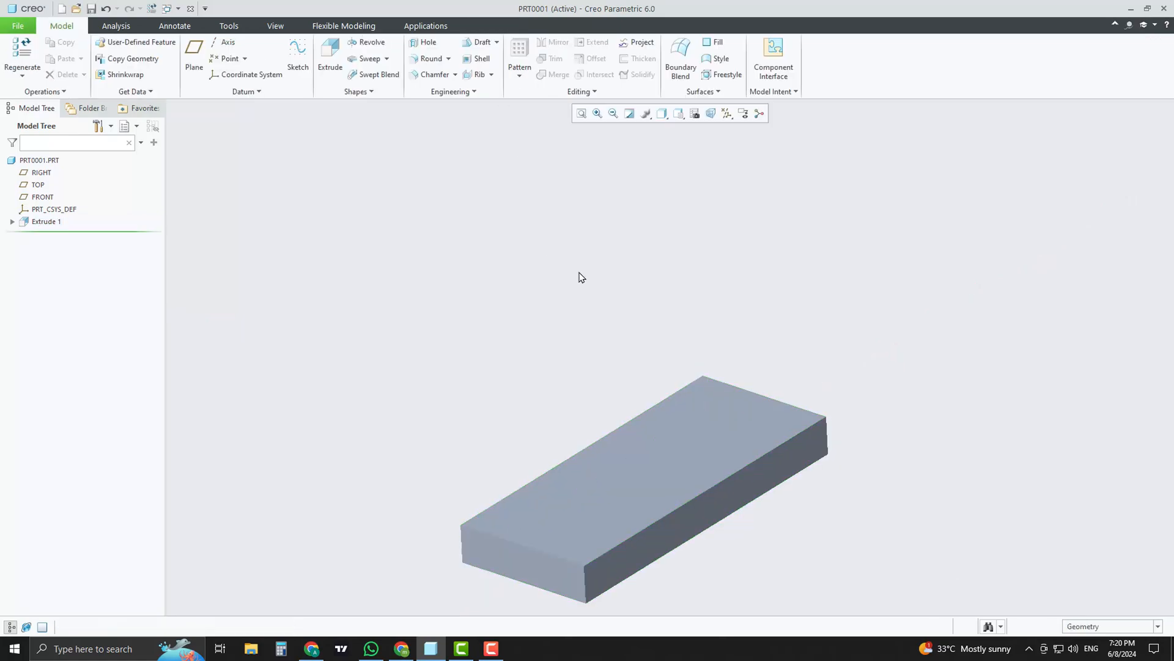
Start an Extrude sketch on the base plate's upper face and add both short edges and the left long edge as references
{"action": "middle_click_drag", "start_coordinate": [569, 270], "coordinate": [689, 264]}
{"action": "left_click", "coordinate": [330, 58]}
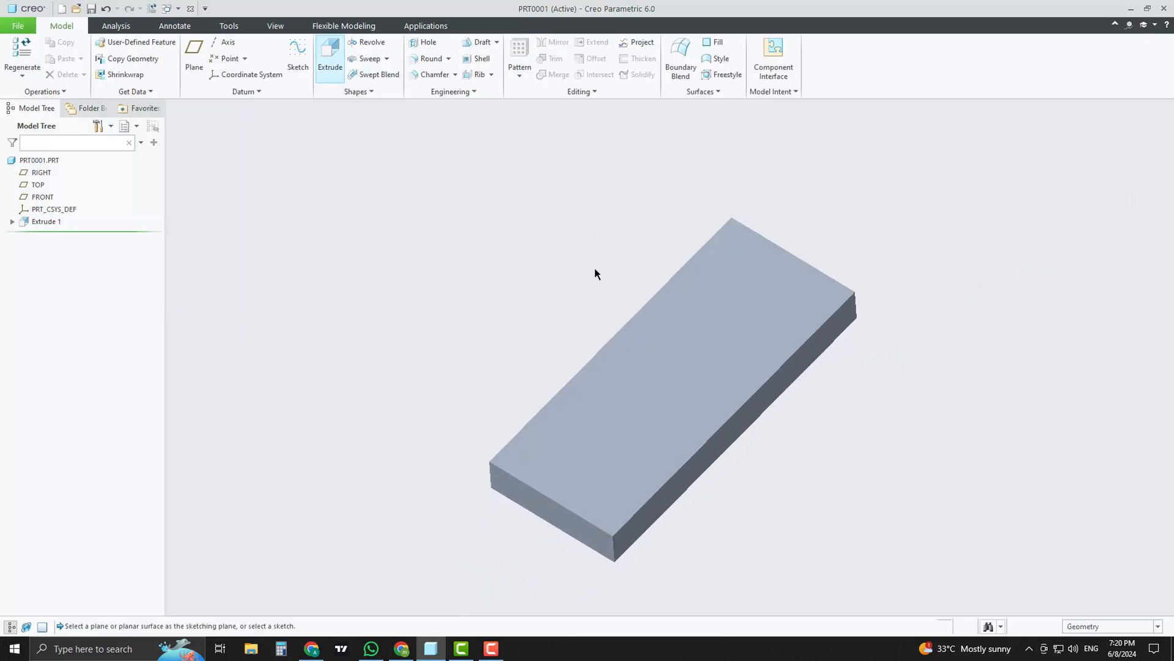
{"action": "left_click", "coordinate": [687, 326]}
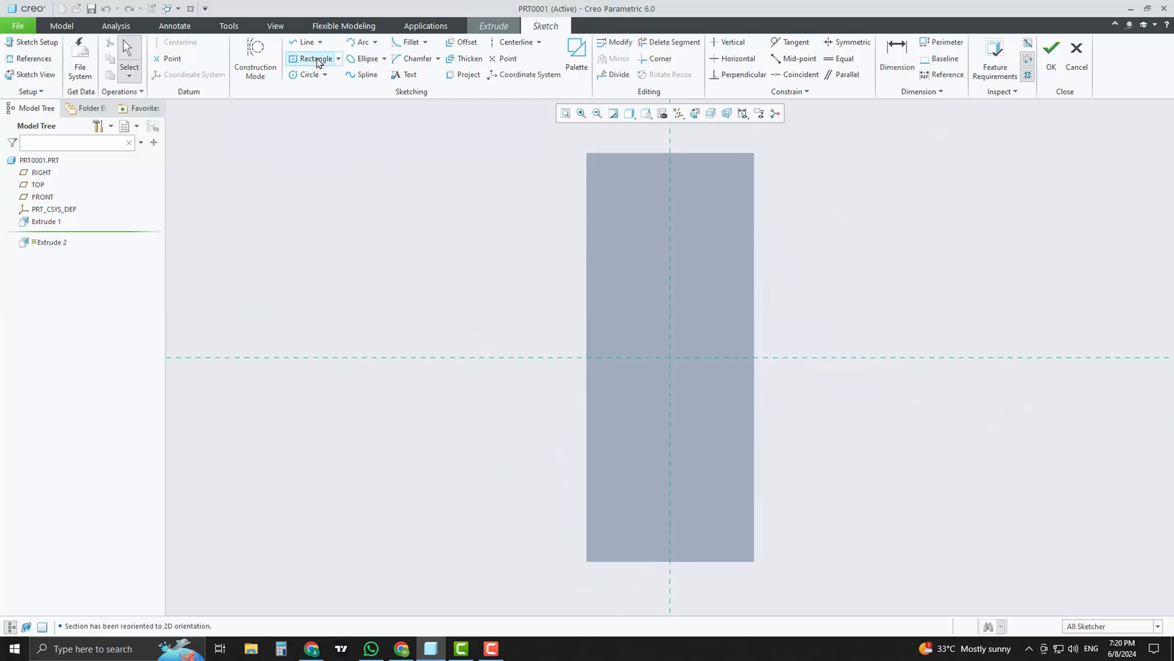
{"action": "left_click", "coordinate": [338, 60]}
{"action": "left_click", "coordinate": [337, 72]}
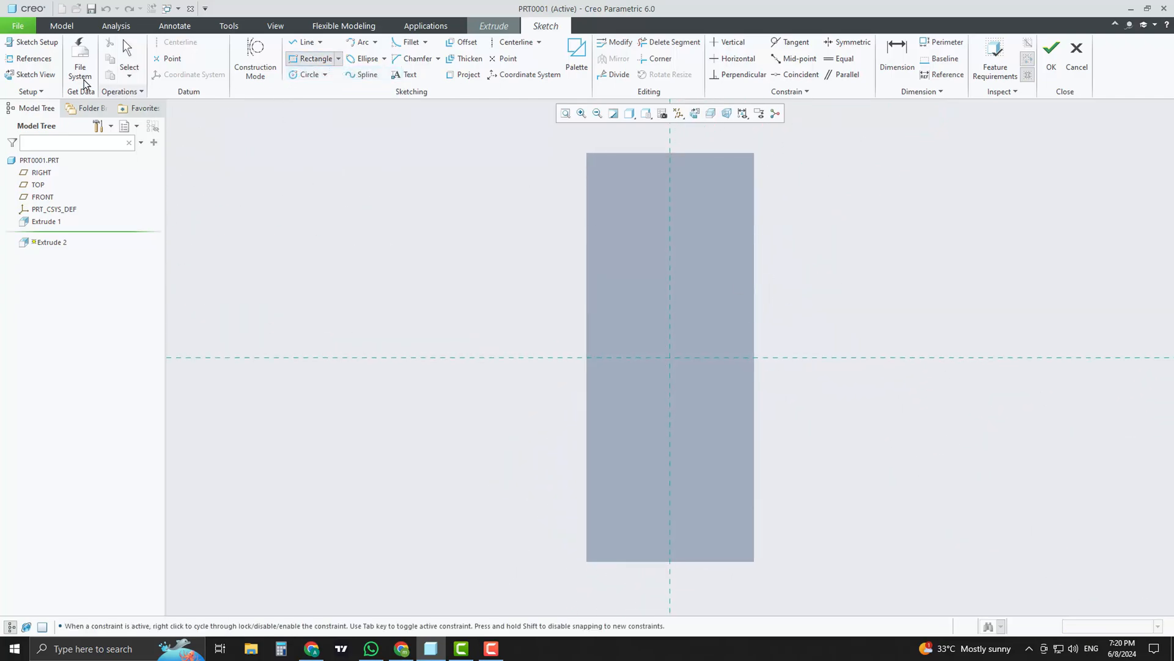
{"action": "left_click", "coordinate": [618, 154]}
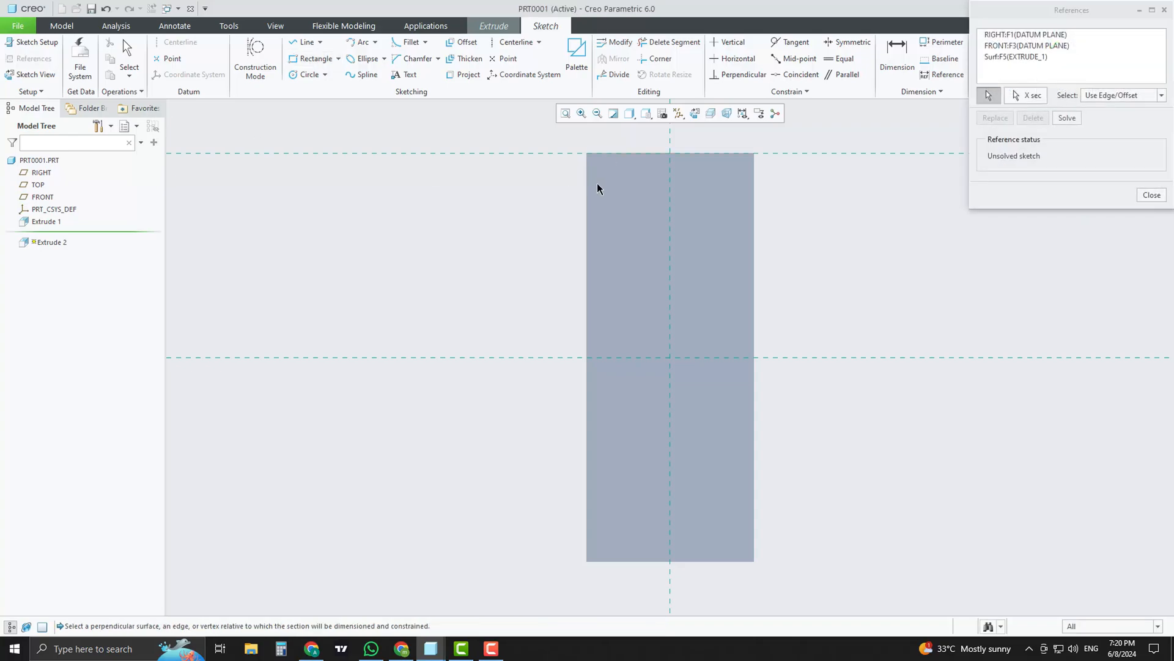
{"action": "left_click", "coordinate": [588, 186]}
{"action": "left_click", "coordinate": [602, 561]}
{"action": "left_click", "coordinate": [1152, 195]}
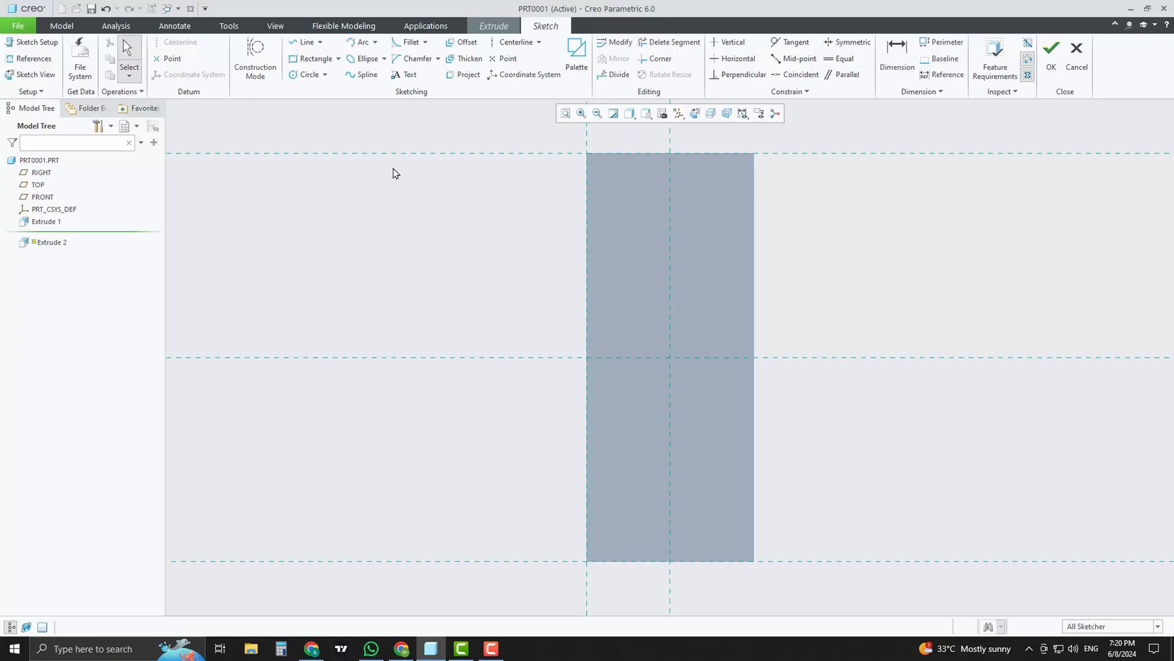
Sketch a corner rectangle about 12.6 mm wide along the plate's left long edge, spanning its full length
{"action": "left_click", "coordinate": [312, 59]}
{"action": "left_click", "coordinate": [589, 154]}
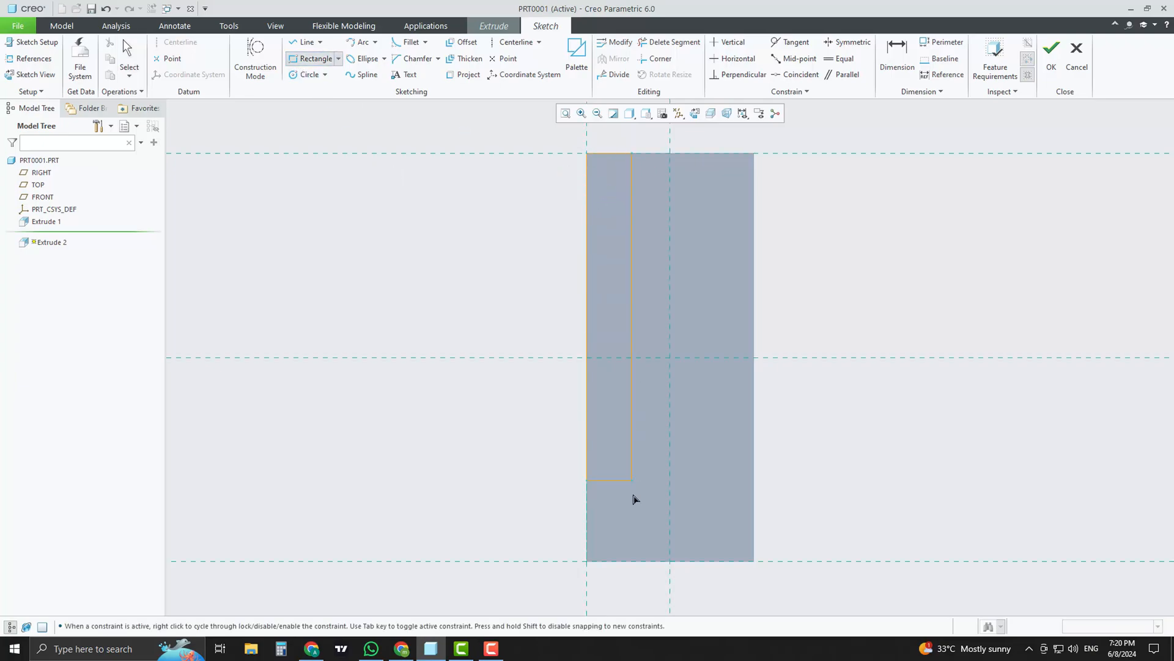
{"action": "left_click", "coordinate": [633, 561]}
{"action": "middle_click", "coordinate": [880, 390]}
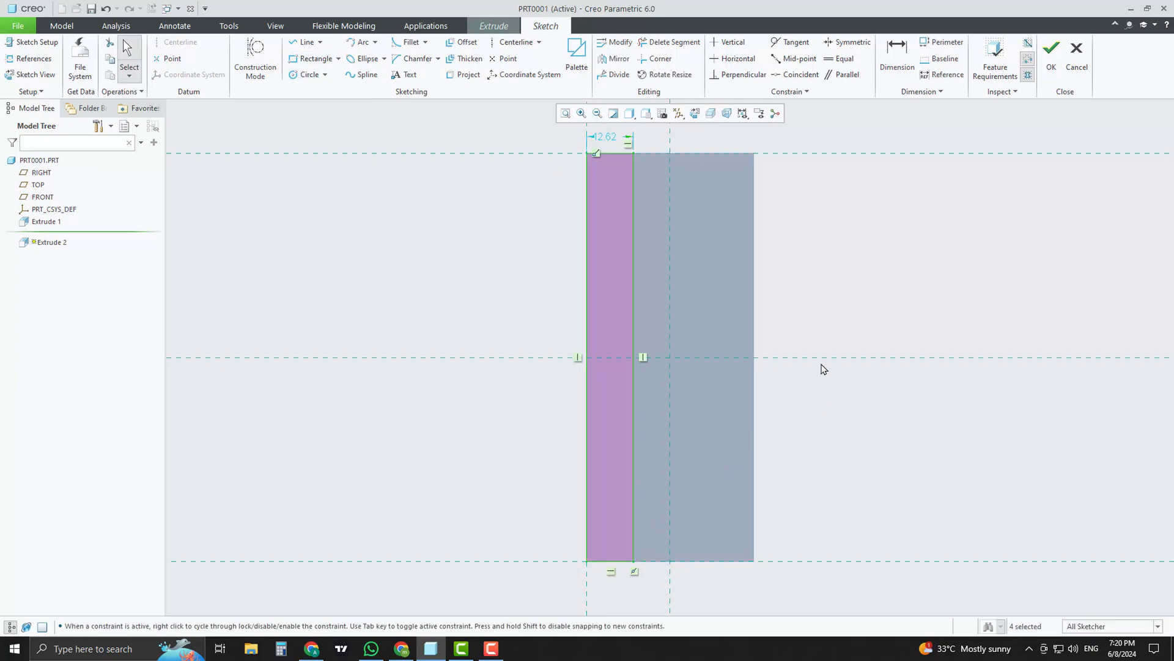
Set the width of the strip rectangle to 12 mm
{"action": "scroll", "coordinate": [807, 356], "scroll_direction": "down", "scroll_amount": 2}
{"action": "scroll", "coordinate": [768, 343], "scroll_direction": "up", "scroll_amount": 2}
{"action": "double_click", "coordinate": [632, 172]}
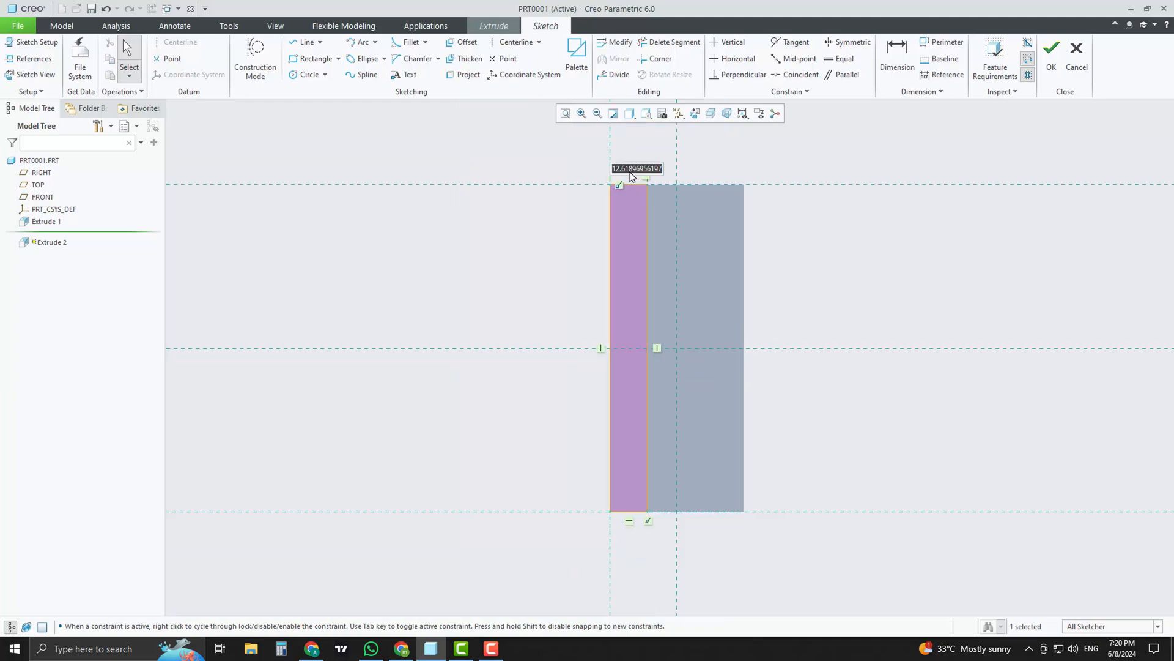
{"action": "type", "text": "2"}
{"action": "key", "text": "Return"}
{"action": "left_click", "coordinate": [824, 255]}
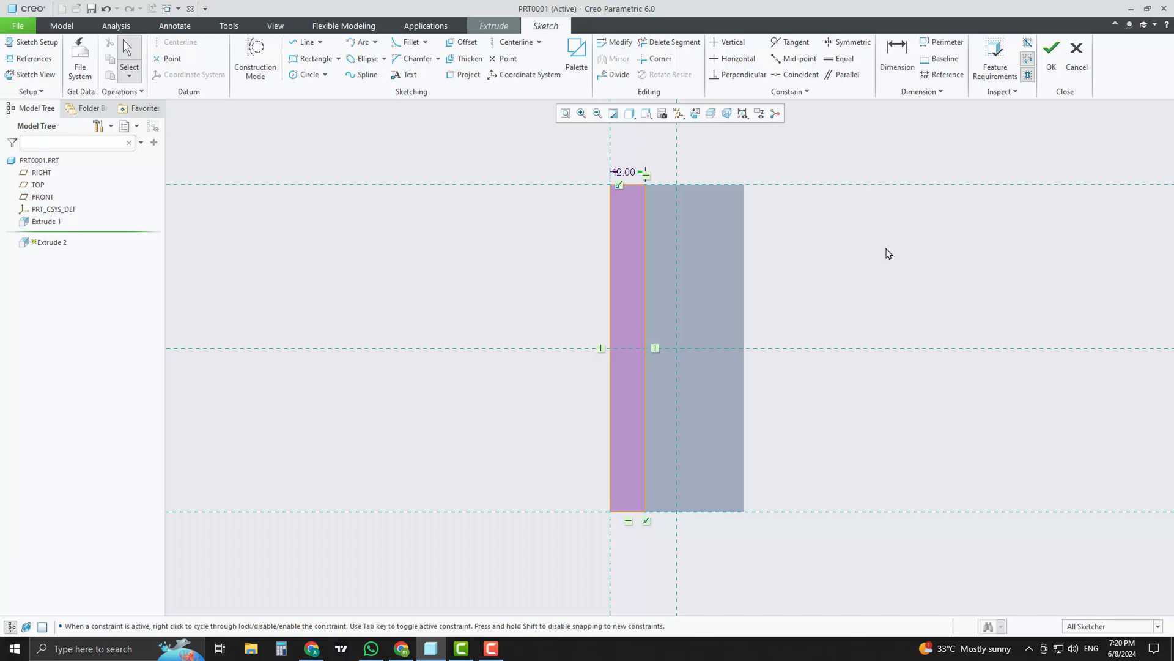
Finish the strip sketch and extrude it upward by 62-12 (50 mm) to form the vertical wall
{"action": "left_click", "coordinate": [1053, 61]}
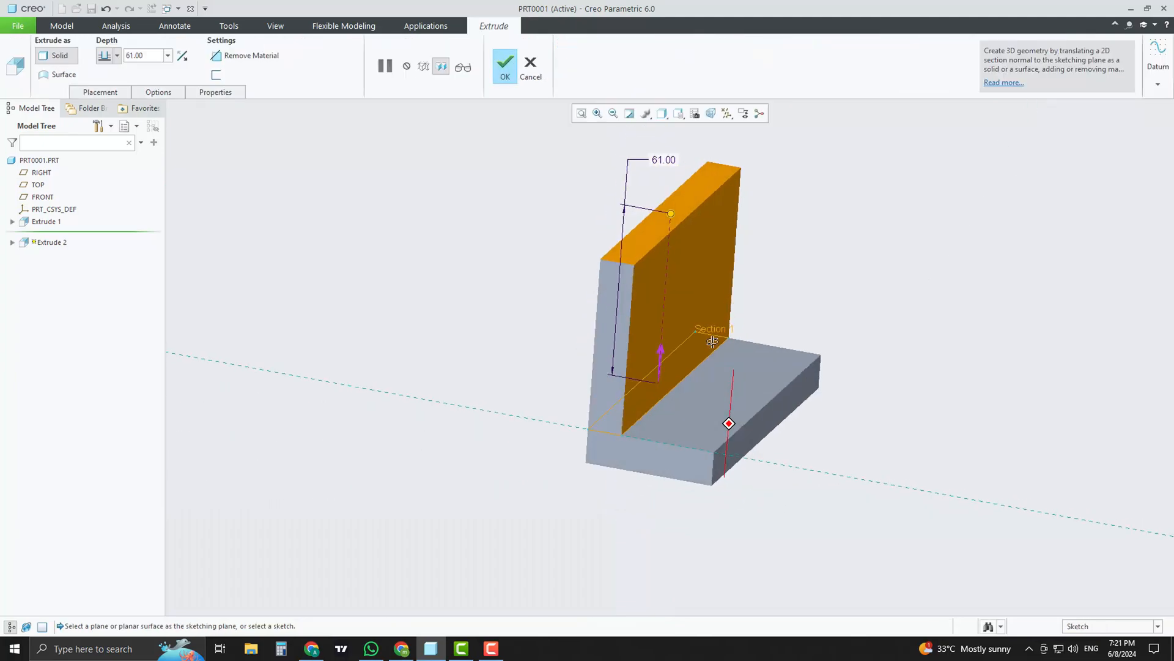
{"action": "double_click", "coordinate": [138, 53]}
{"action": "type", "text": "62"}
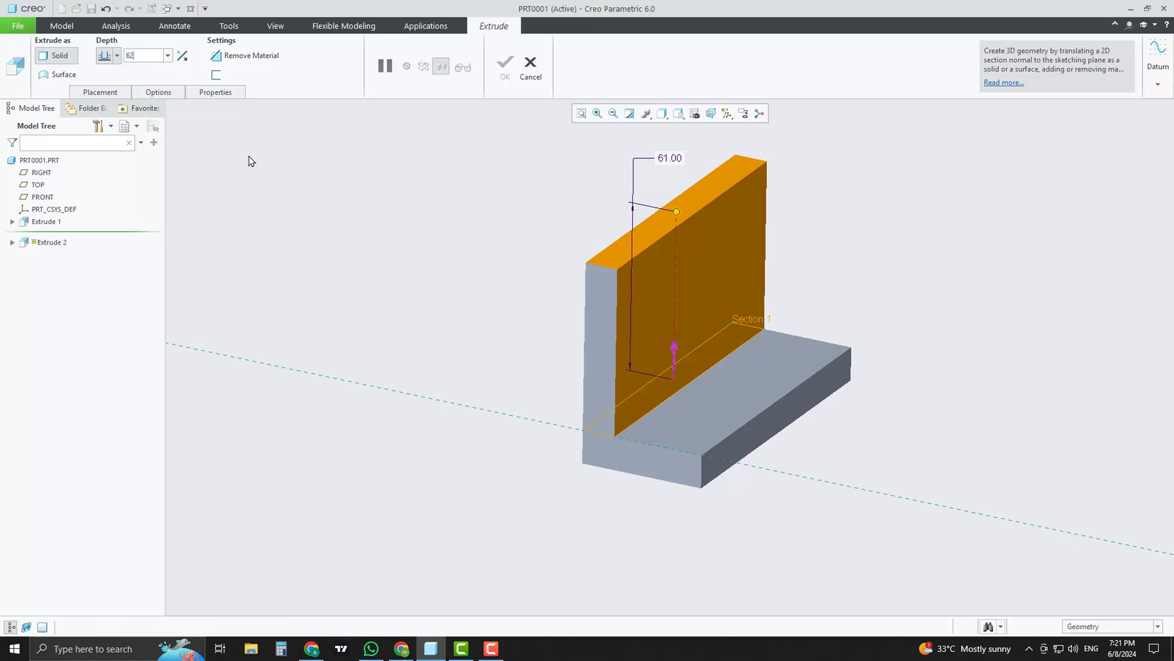
{"action": "type", "text": "-12"}
{"action": "key", "text": "Return"}
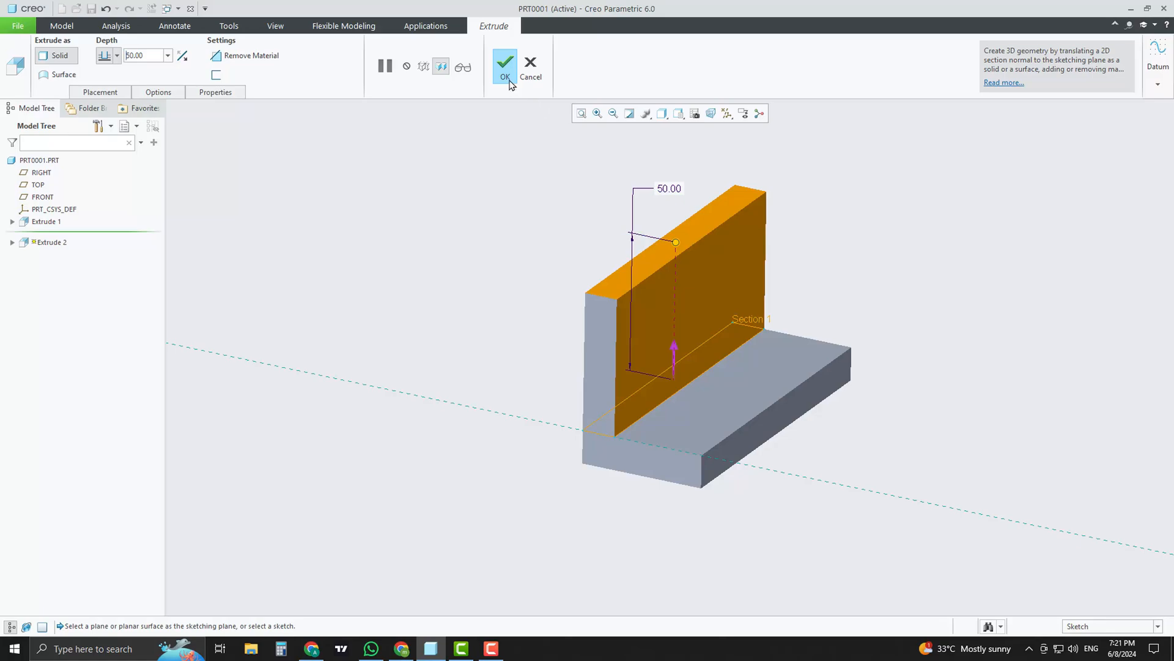
{"action": "left_click", "coordinate": [505, 67]}
Start an Extrude sketch on the base plate's long front face and add a vertical centerline through its middle
{"action": "mouse_move", "coordinate": [828, 411]}
{"action": "middle_mouse_down"}
{"action": "mouse_move", "coordinate": [838, 408]}
{"action": "mouse_move", "coordinate": [813, 408]}
{"action": "mouse_move", "coordinate": [837, 402]}
{"action": "middle_mouse_up"}
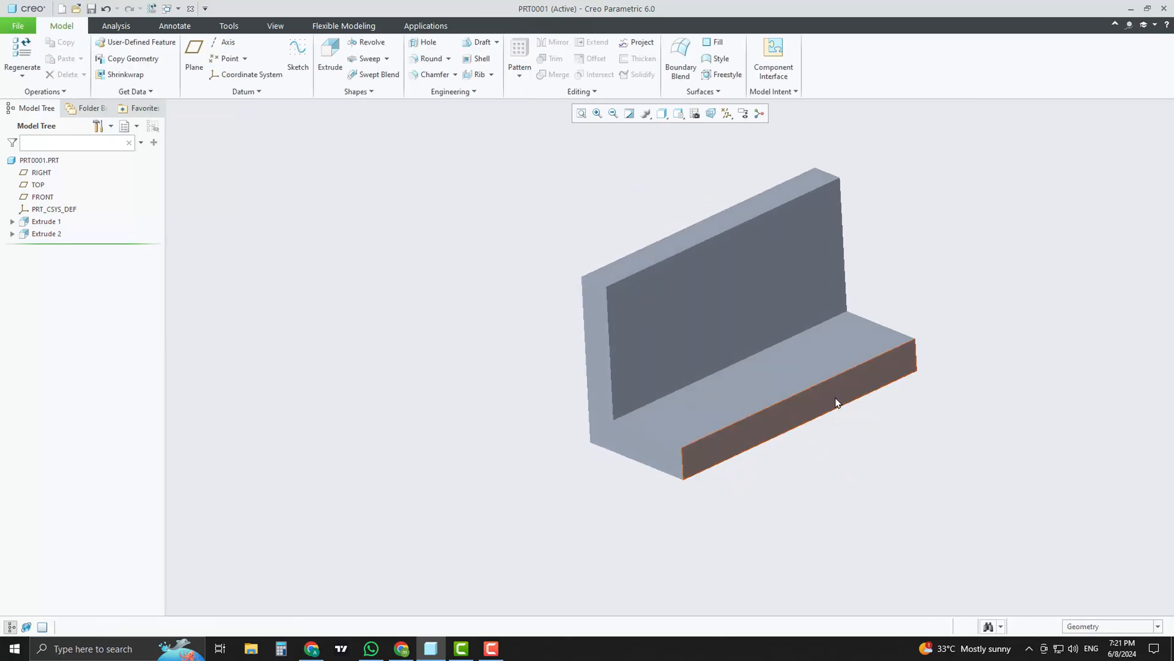
{"action": "left_click", "coordinate": [329, 59]}
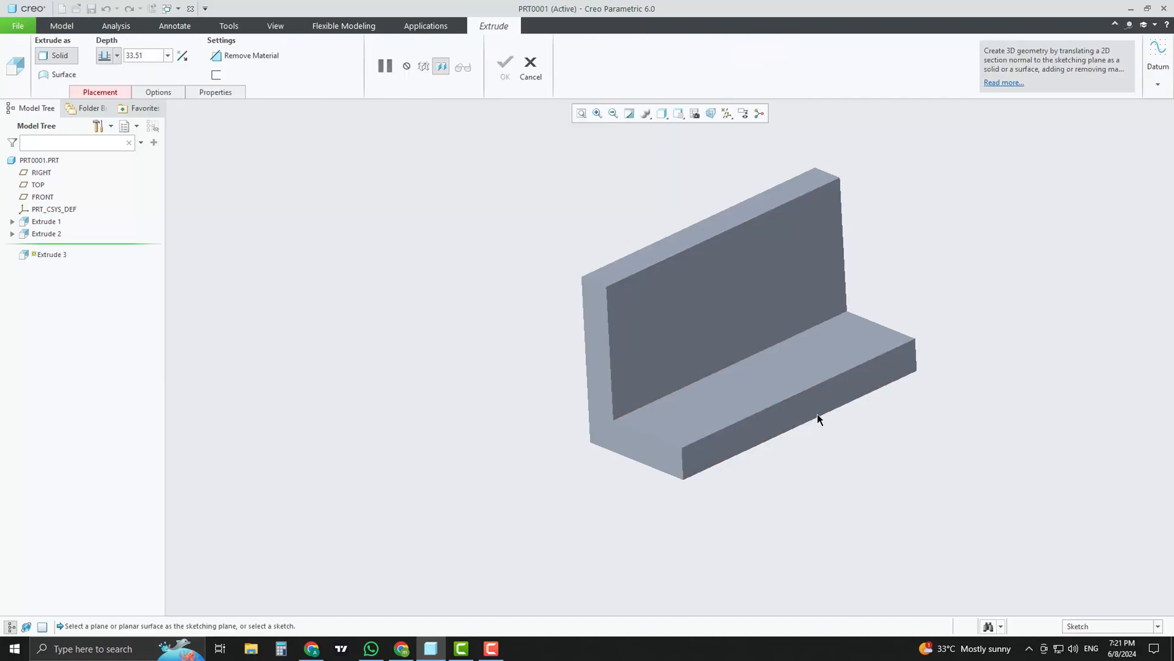
{"action": "left_click", "coordinate": [817, 414]}
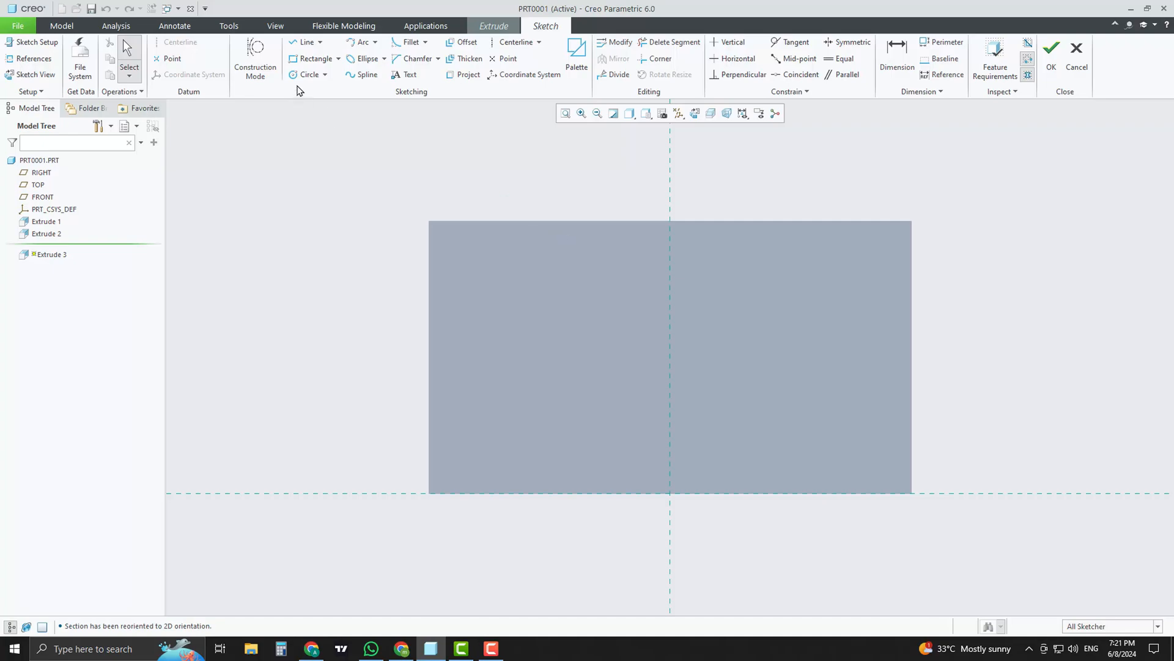
{"action": "left_click", "coordinate": [512, 42]}
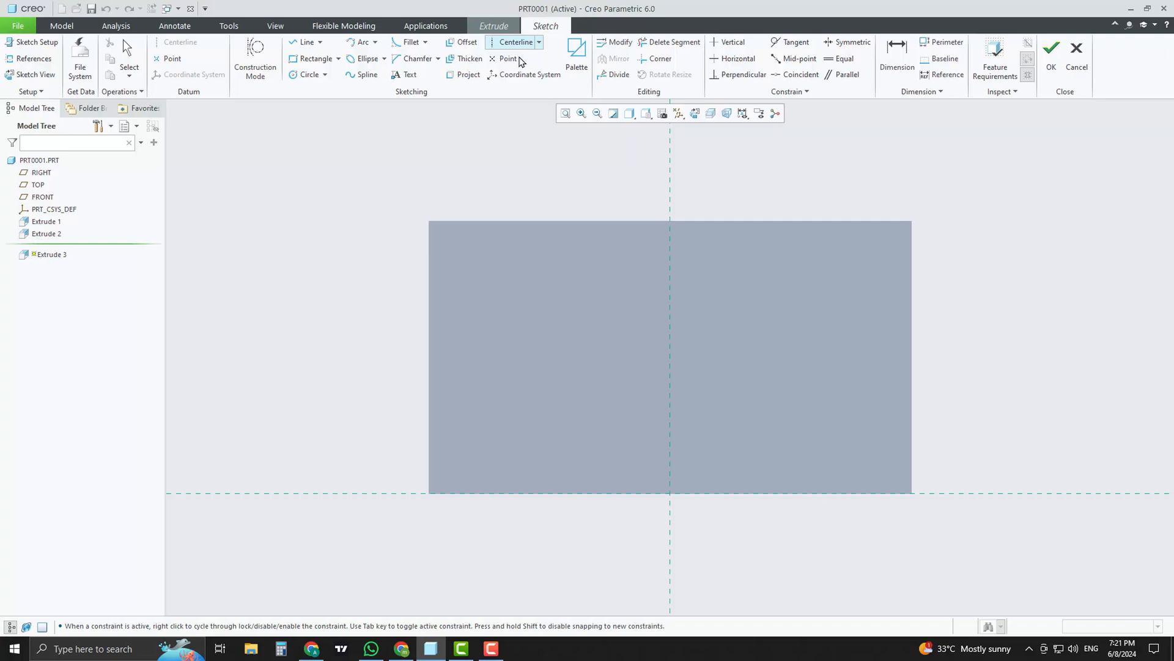
{"action": "left_click", "coordinate": [671, 269]}
{"action": "middle_click", "coordinate": [754, 200]}
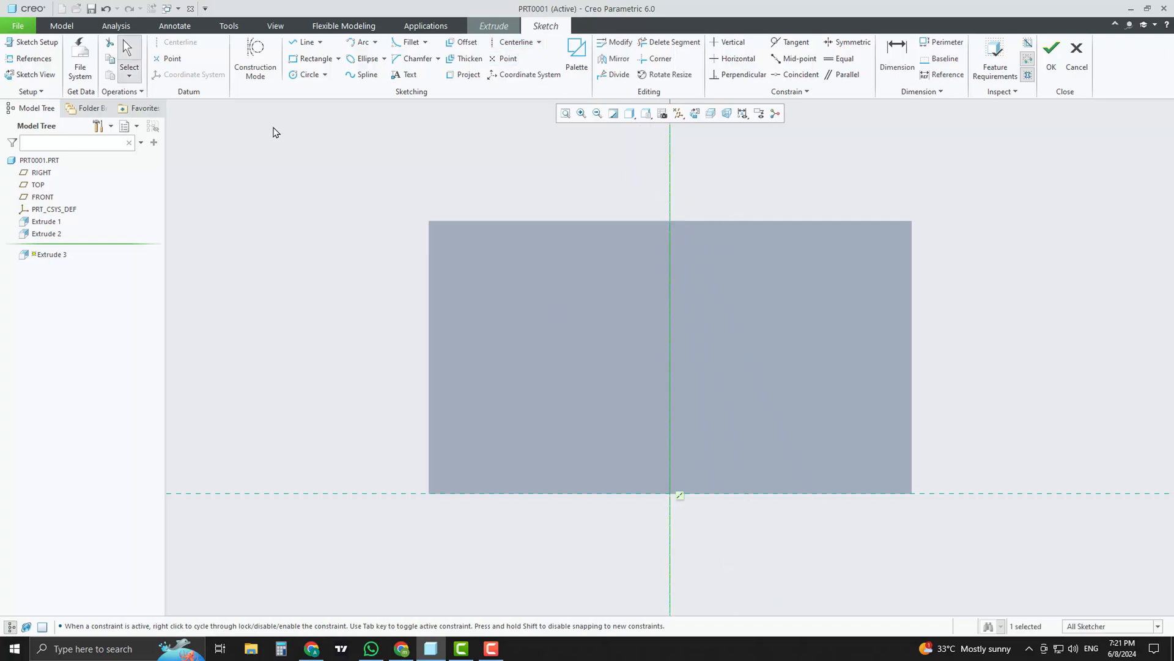
Sketch a corner rectangle about 13.9 mm wide and 29.9 mm high across the centerline, standing on the base's lower edge
{"action": "left_click", "coordinate": [313, 58]}
{"action": "left_click", "coordinate": [650, 493]}
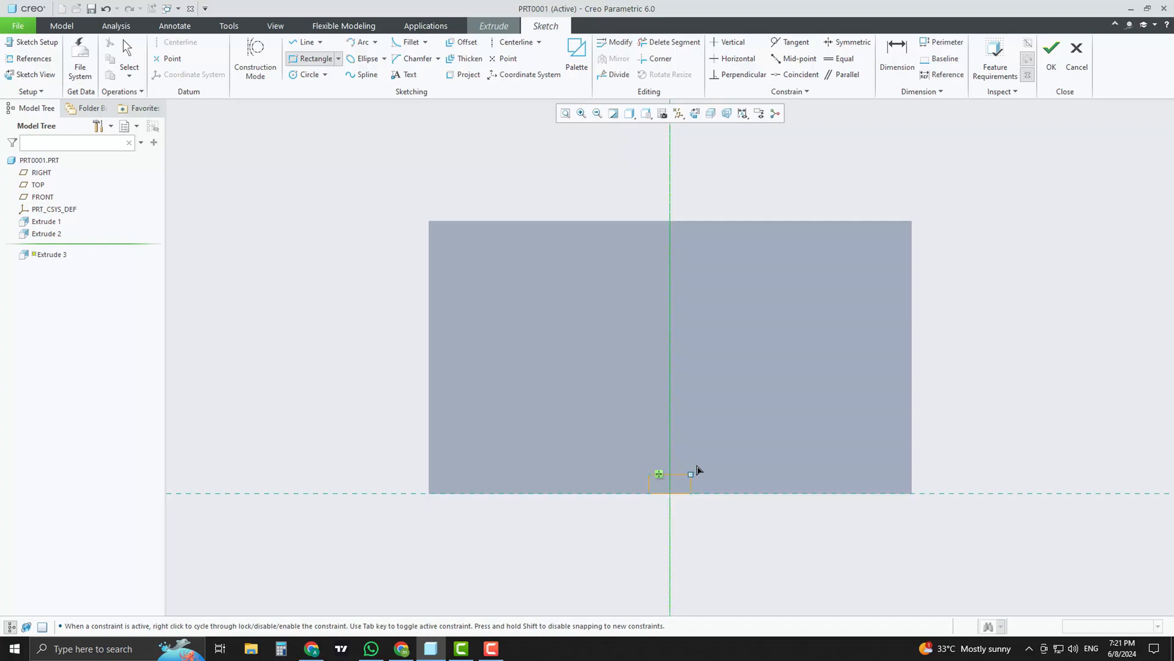
{"action": "left_click", "coordinate": [711, 362]}
{"action": "middle_click", "coordinate": [999, 414]}
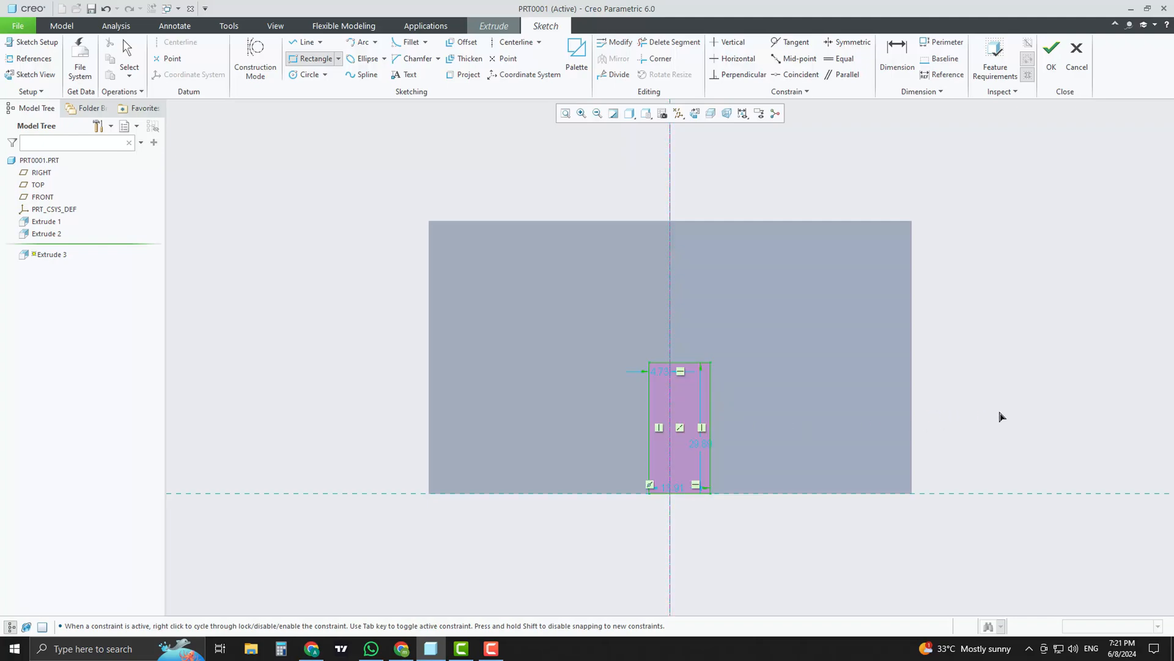
Make the rectangle's two upper corners symmetric about the vertical centerline
{"action": "left_click", "coordinate": [847, 41]}
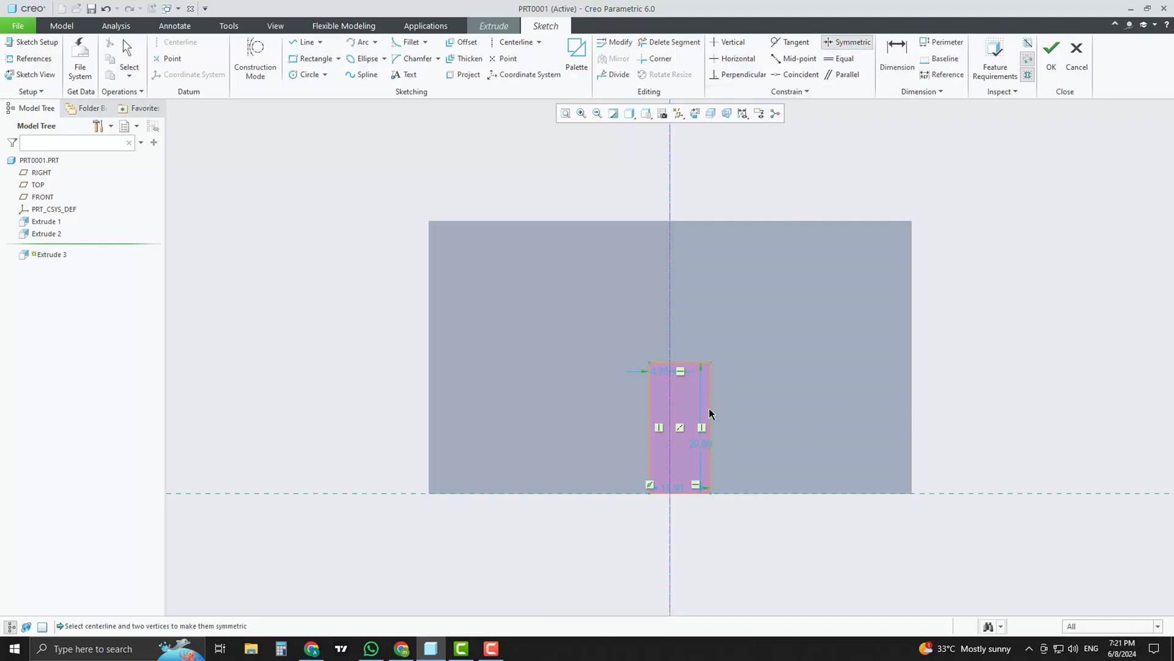
{"action": "left_click", "coordinate": [711, 362]}
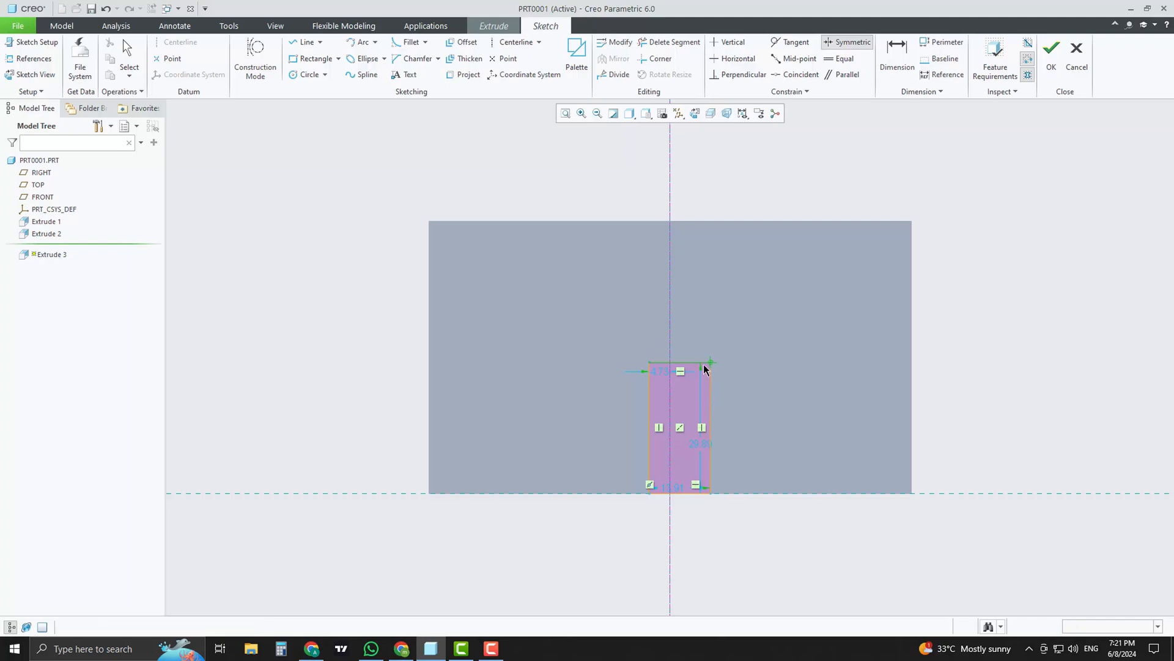
{"action": "left_click", "coordinate": [672, 346]}
{"action": "left_click", "coordinate": [650, 364]}
{"action": "middle_click", "coordinate": [778, 520]}
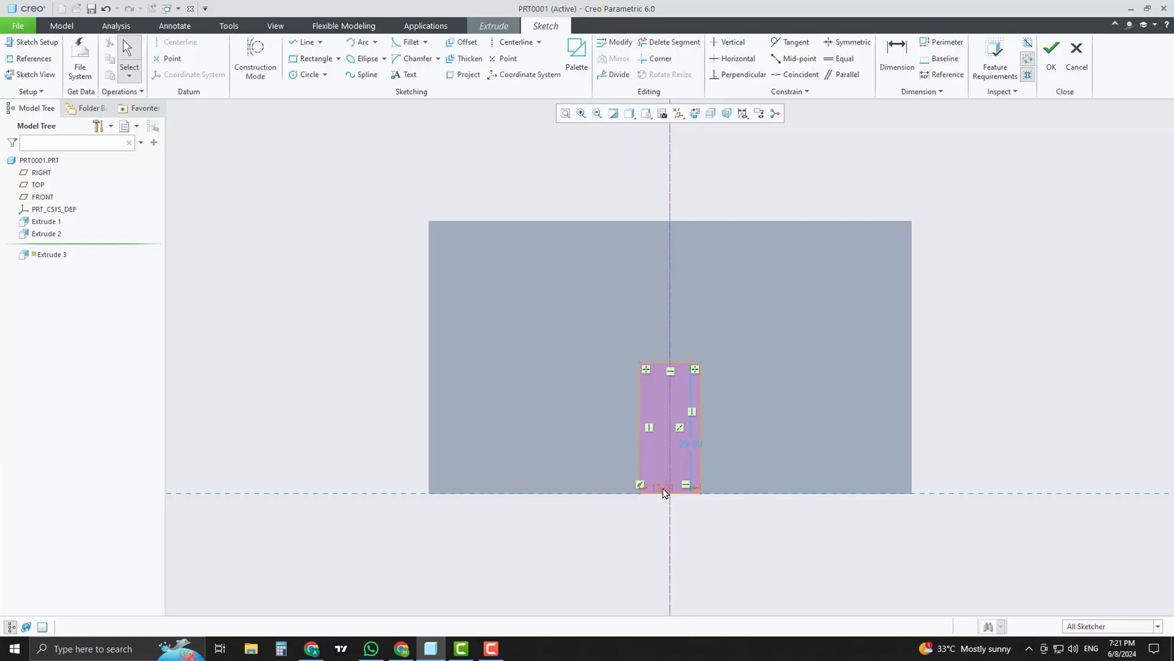
Set the rectangle's width to 60 mm and its height to 6 mm, placing both dimensions outside the profile
{"action": "left_click_drag", "start_coordinate": [665, 493], "coordinate": [657, 537]}
{"action": "double_click", "coordinate": [657, 537]}
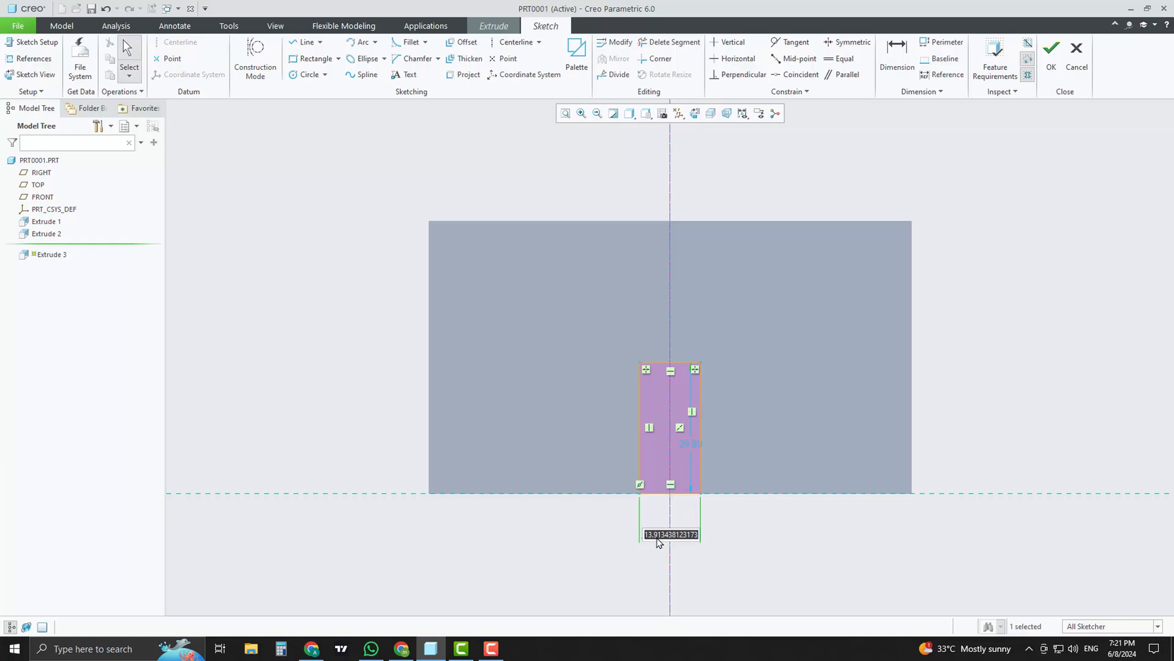
{"action": "type", "text": "60"}
{"action": "key", "text": "Return"}
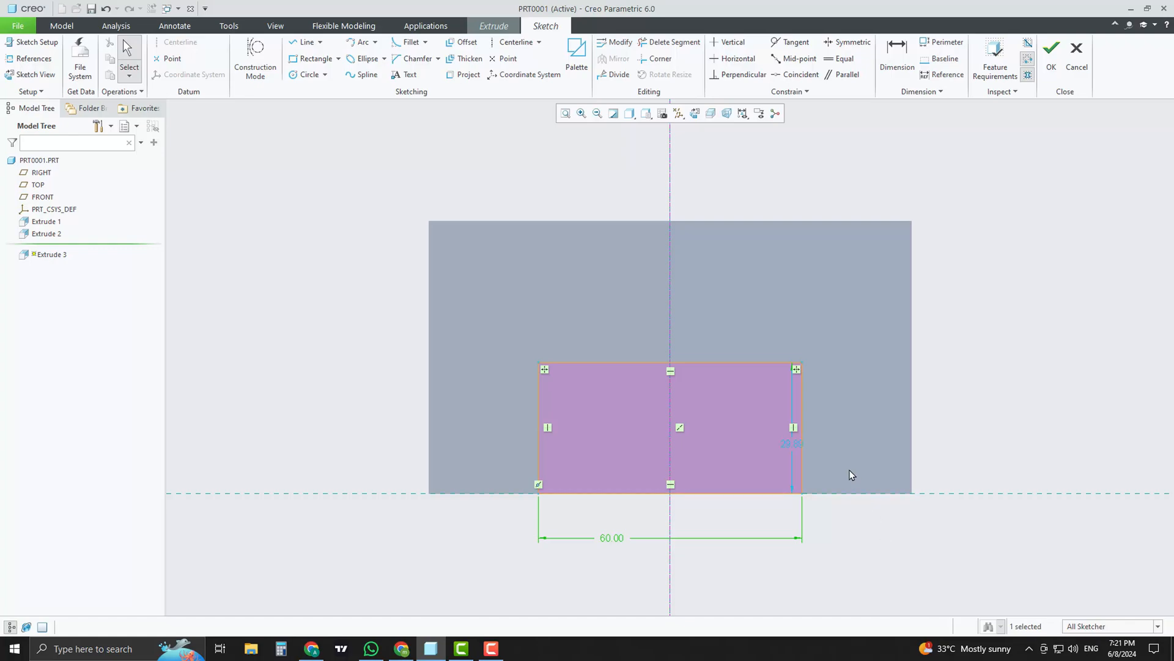
{"action": "left_click_drag", "start_coordinate": [798, 442], "coordinate": [840, 438]}
{"action": "double_click", "coordinate": [840, 439]}
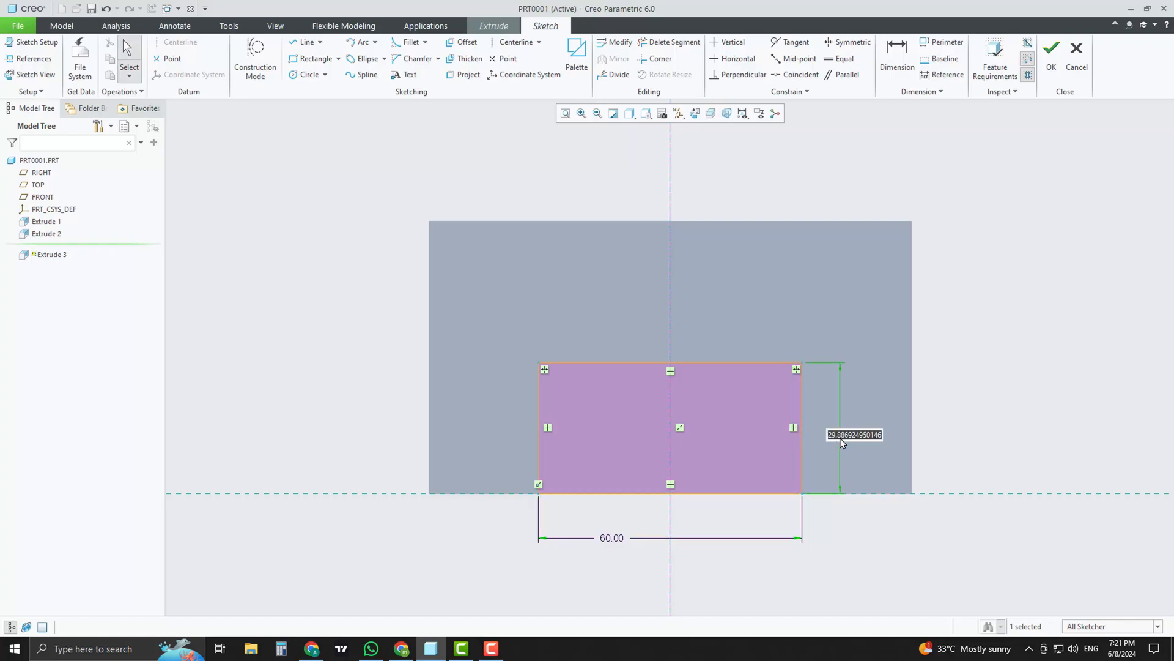
{"action": "type", "text": "6"}
{"action": "key", "text": "Return"}
Finish the rectangle sketch and extrude it into the base as a through-all cut to form the underside slot
{"action": "scroll", "coordinate": [910, 412], "scroll_direction": "down", "scroll_amount": 1}
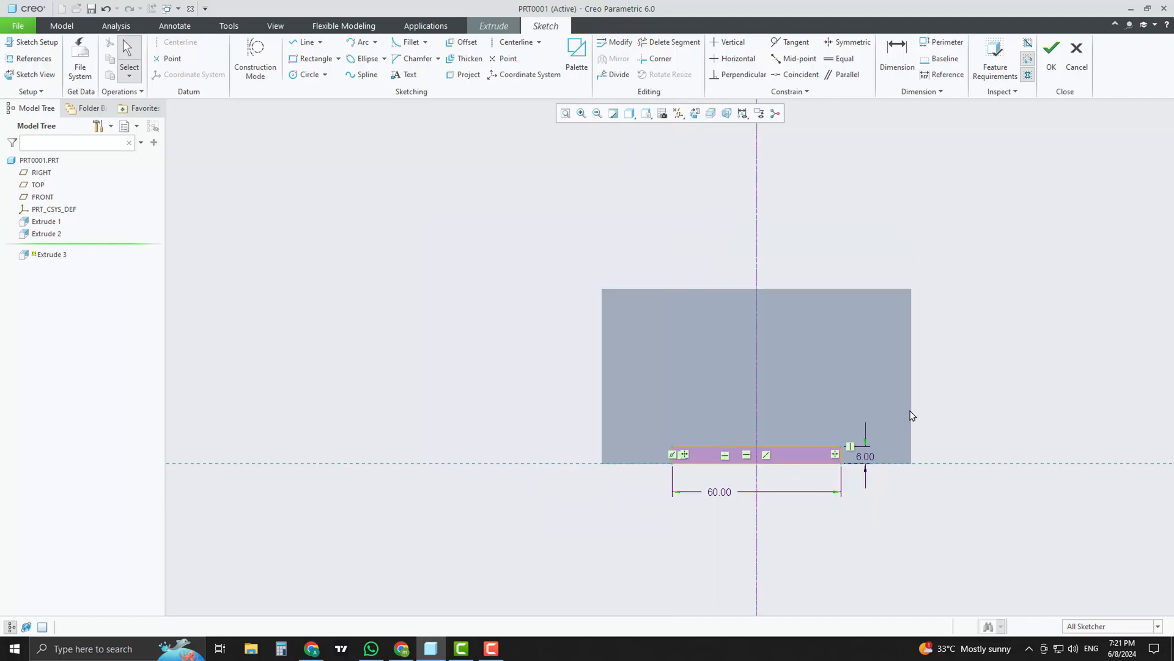
{"action": "middle_click_drag", "start_coordinate": [725, 405], "coordinate": [762, 418]}
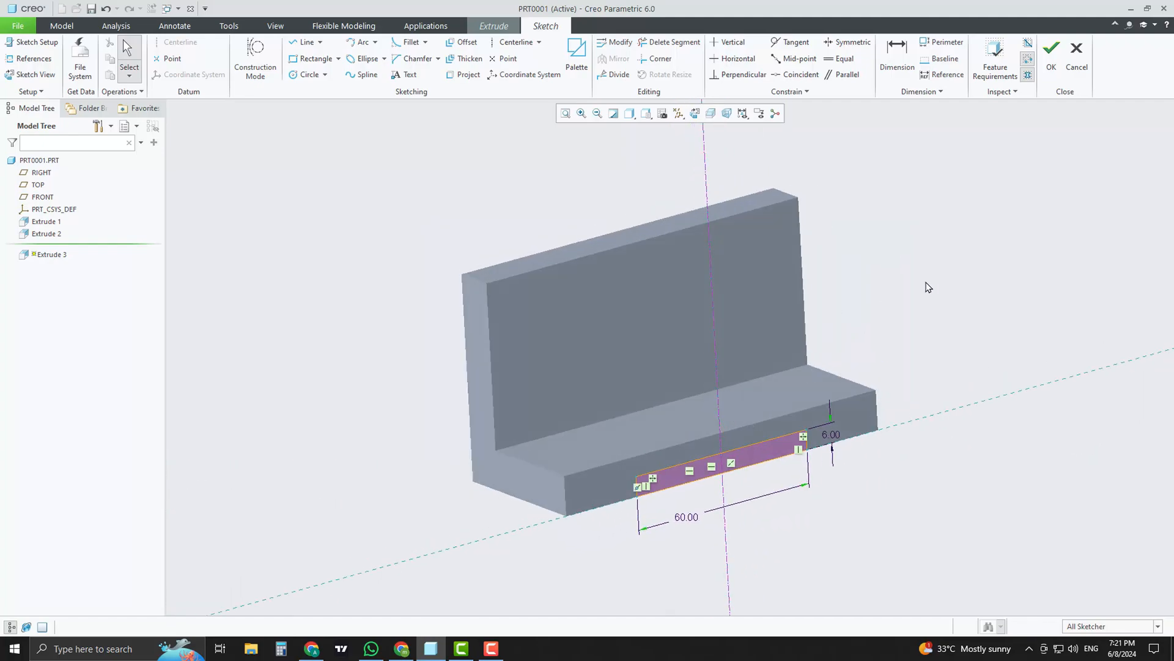
{"action": "left_click", "coordinate": [1050, 73]}
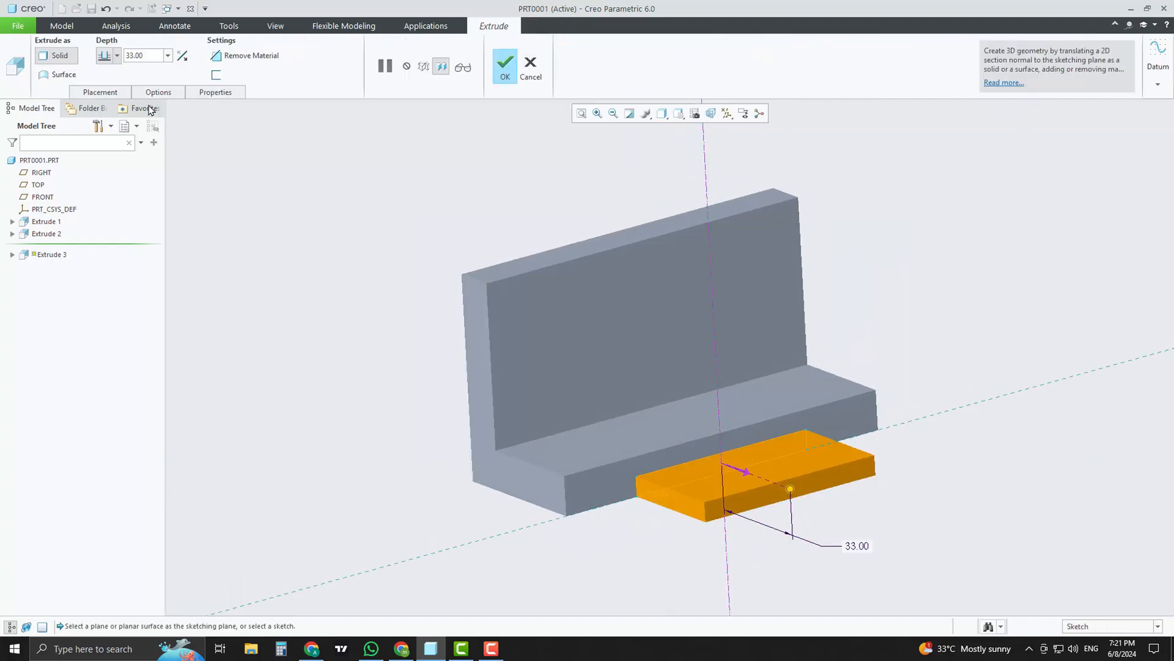
{"action": "left_click", "coordinate": [182, 57]}
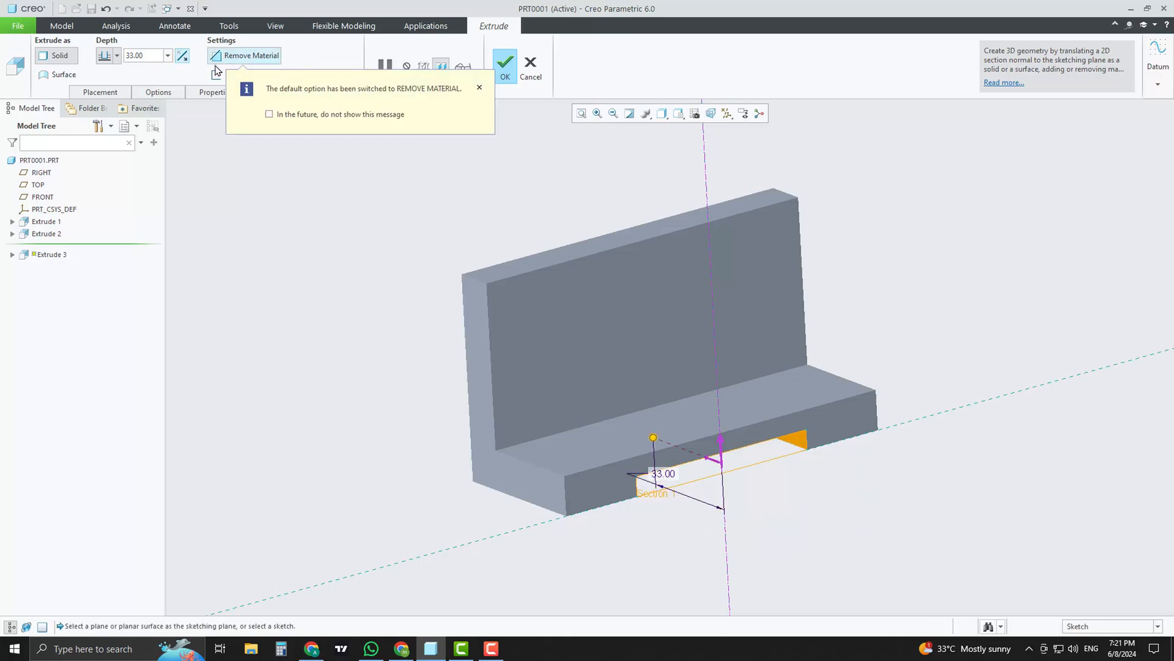
{"action": "left_click", "coordinate": [116, 56]}
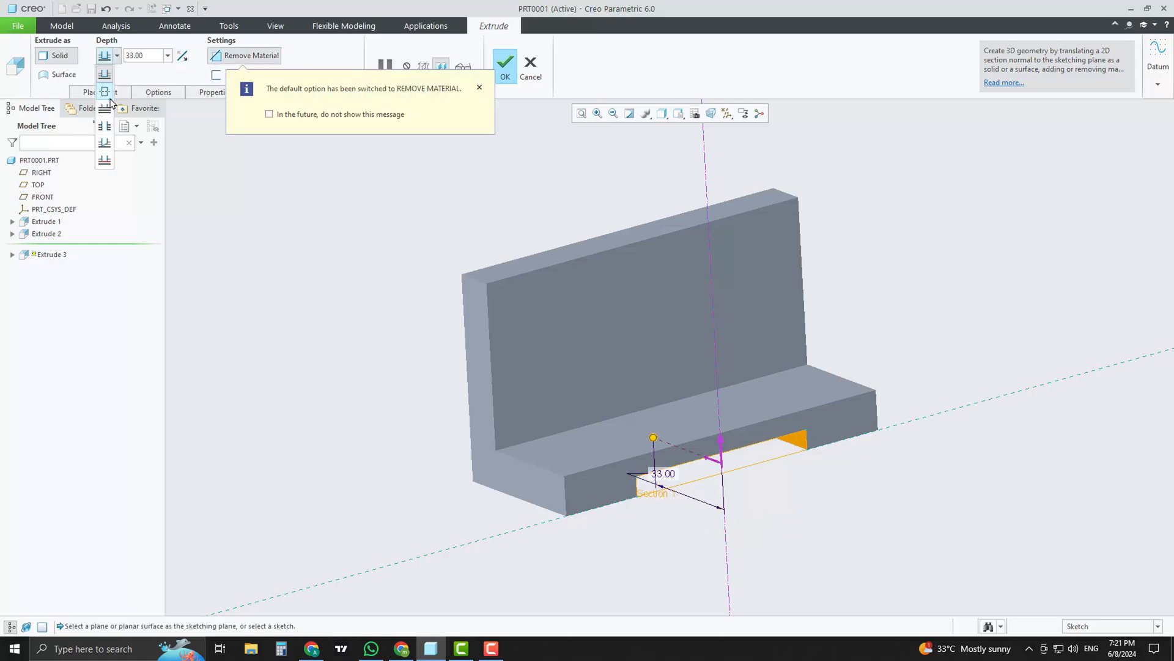
{"action": "left_click", "coordinate": [105, 125]}
{"action": "left_click", "coordinate": [504, 72]}
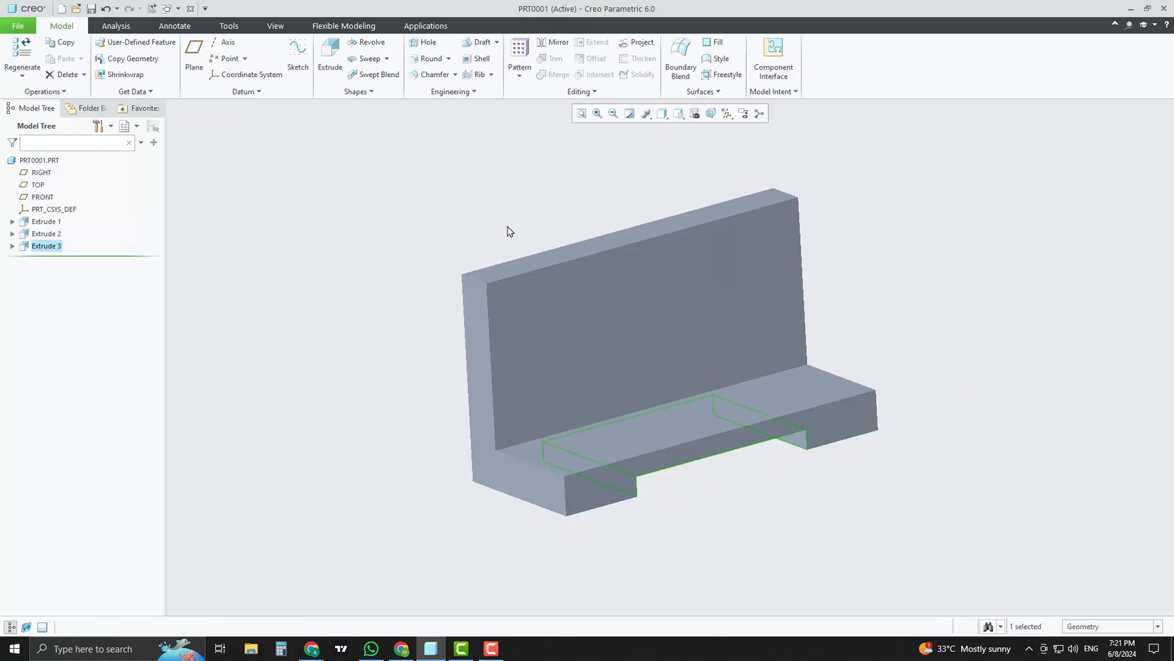
Start an Extrude sketch on the upright wall's inner face and add a vertical centerline through its middle
{"action": "middle_click_drag", "start_coordinate": [611, 397], "coordinate": [624, 418]}
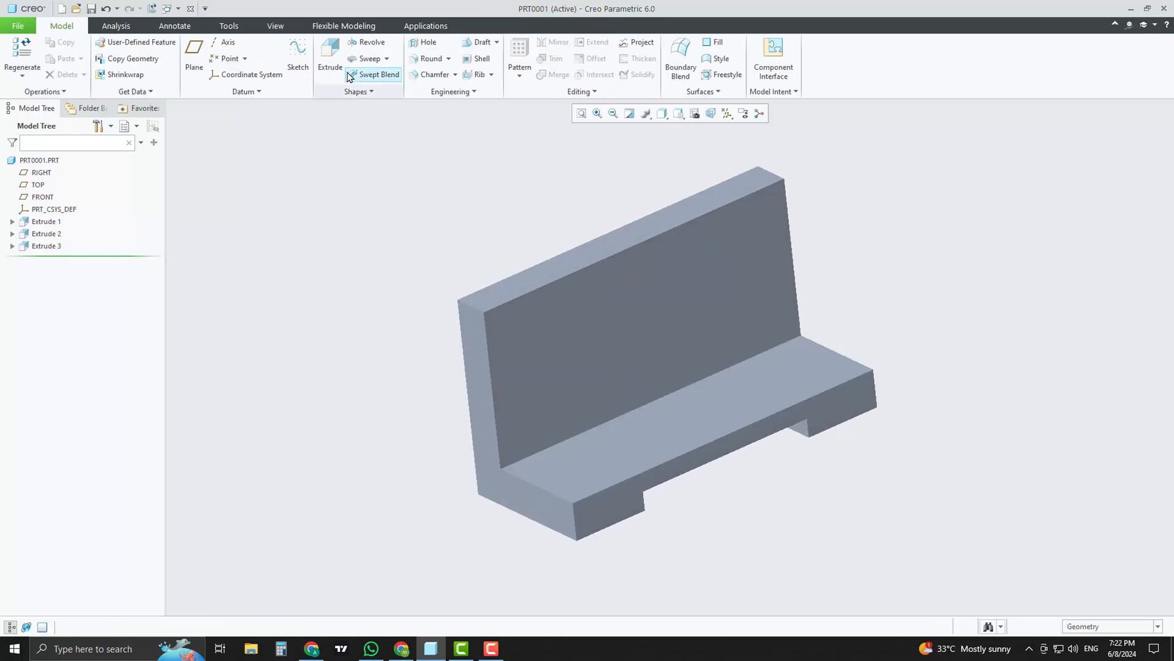
{"action": "left_click", "coordinate": [330, 58]}
{"action": "left_click", "coordinate": [659, 274]}
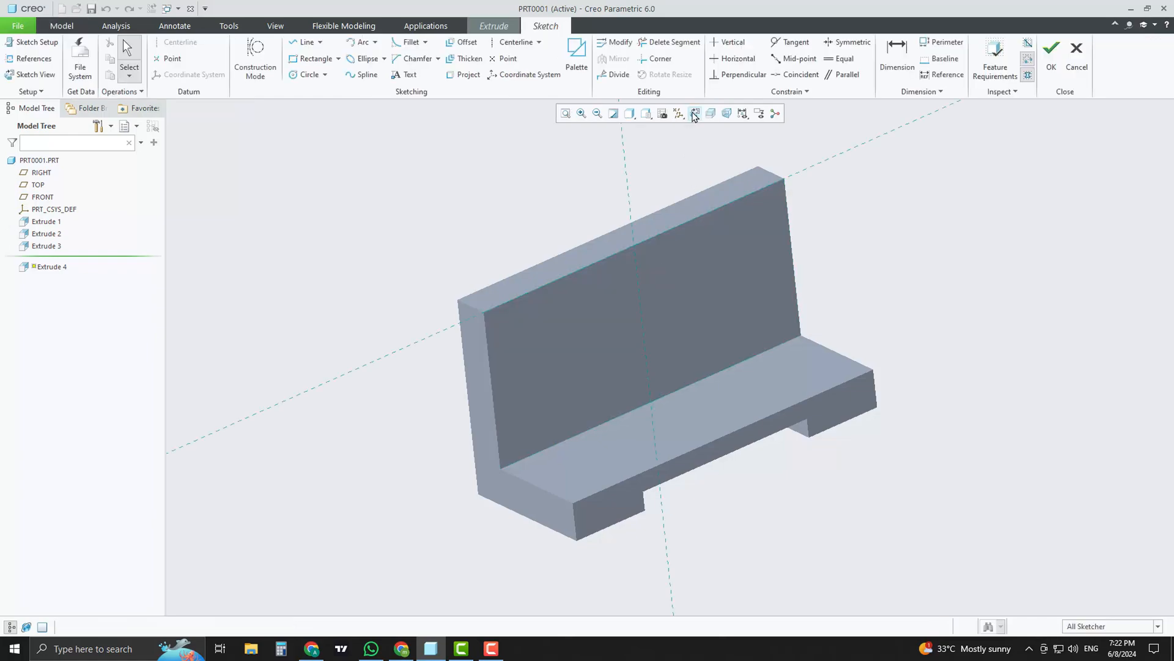
{"action": "left_click", "coordinate": [511, 42]}
{"action": "left_click", "coordinate": [670, 173]}
{"action": "left_click", "coordinate": [671, 202]}
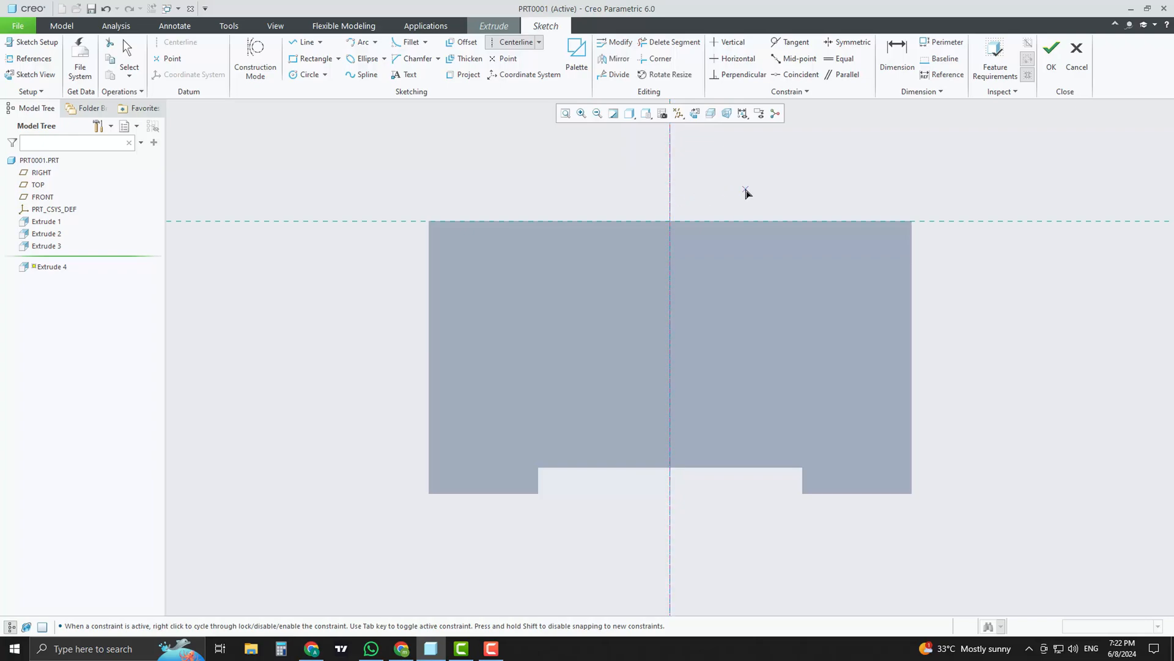
{"action": "middle_click", "coordinate": [742, 191]}
Sketch a circle centred where the centerline meets the wall's top edge and set its diameter to 30 mm
{"action": "left_click", "coordinate": [309, 74]}
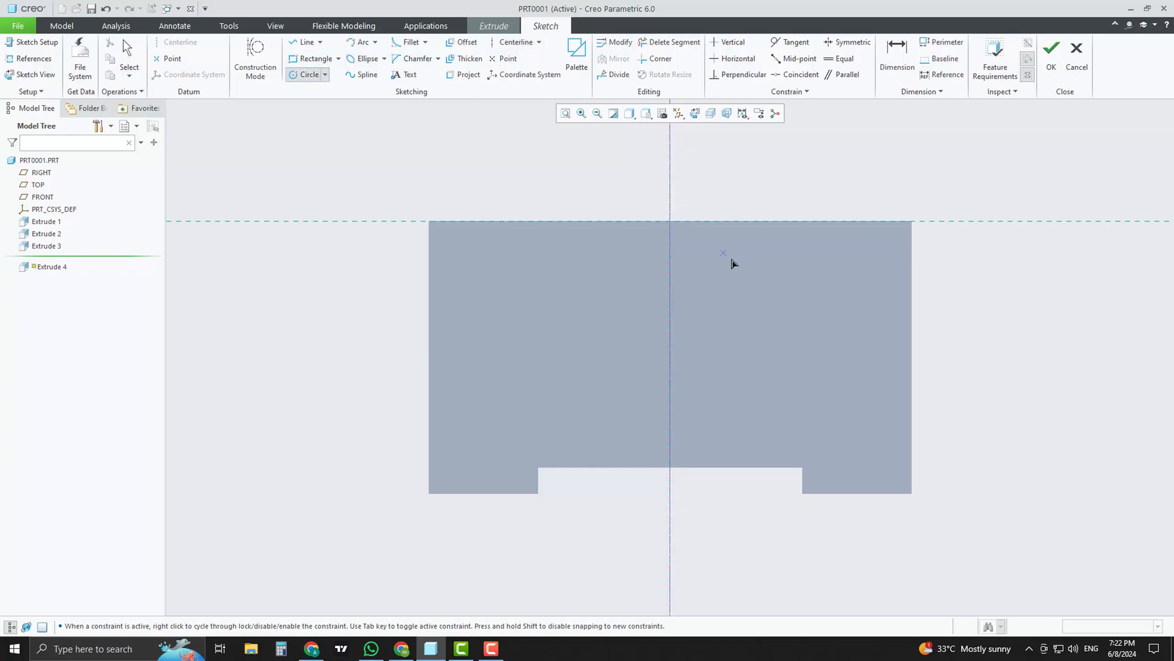
{"action": "left_click", "coordinate": [671, 221]}
{"action": "left_click", "coordinate": [711, 262]}
{"action": "middle_click", "coordinate": [821, 193]}
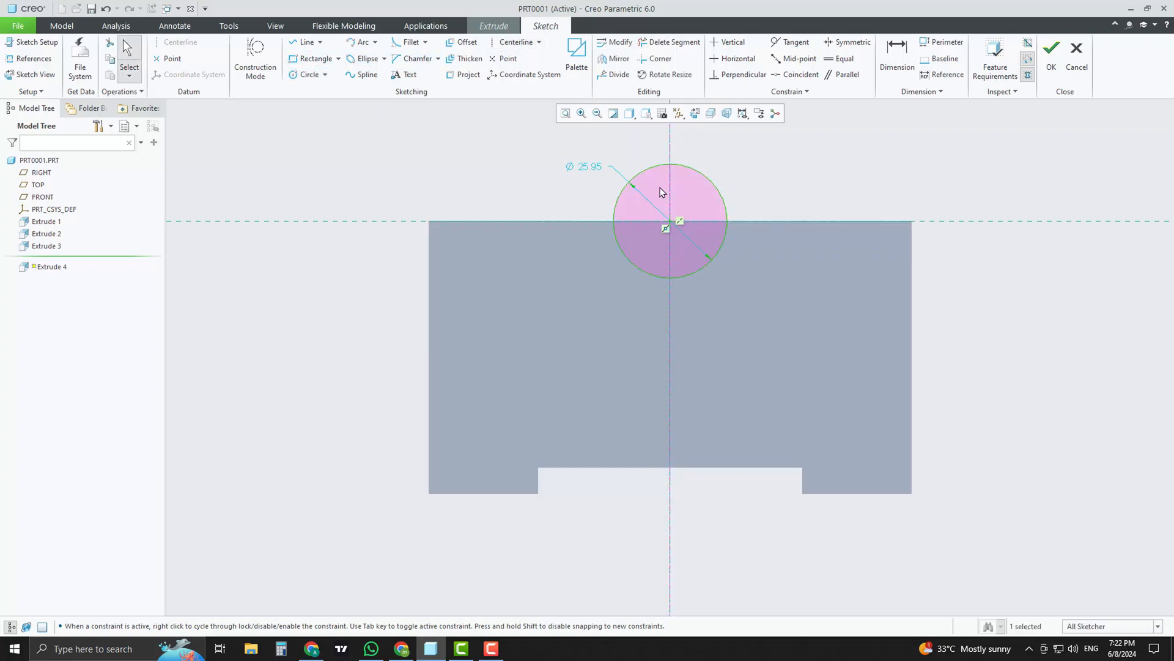
{"action": "double_click", "coordinate": [590, 166]}
{"action": "type", "text": "30"}
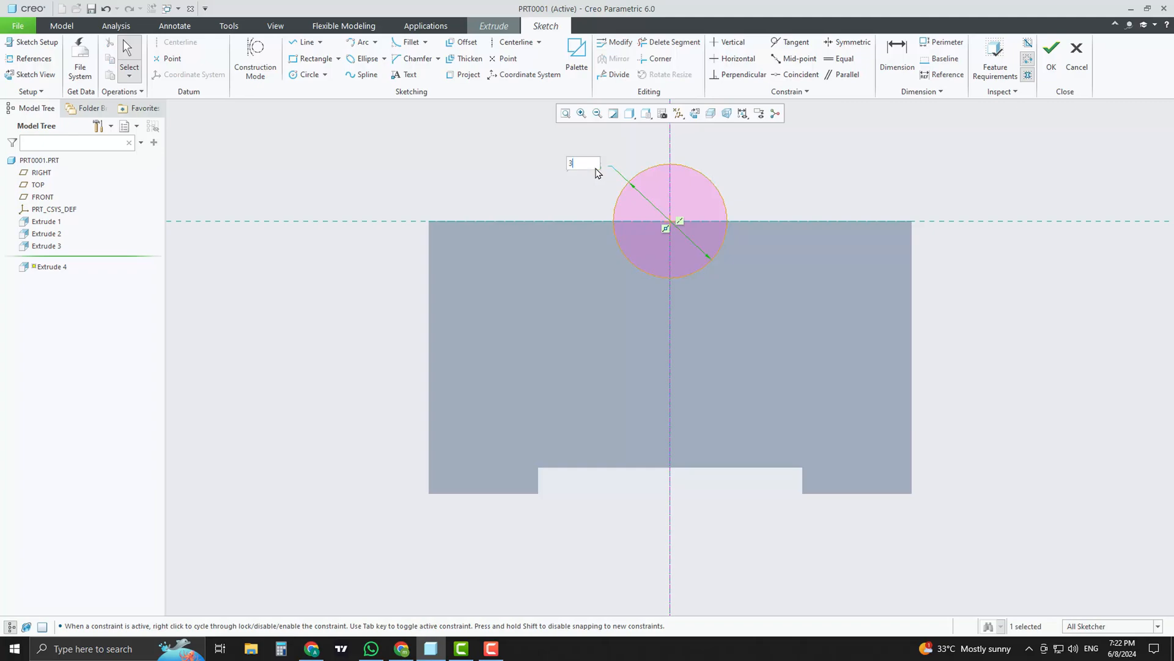
{"action": "key", "text": "Return"}
{"action": "left_click", "coordinate": [451, 142]}
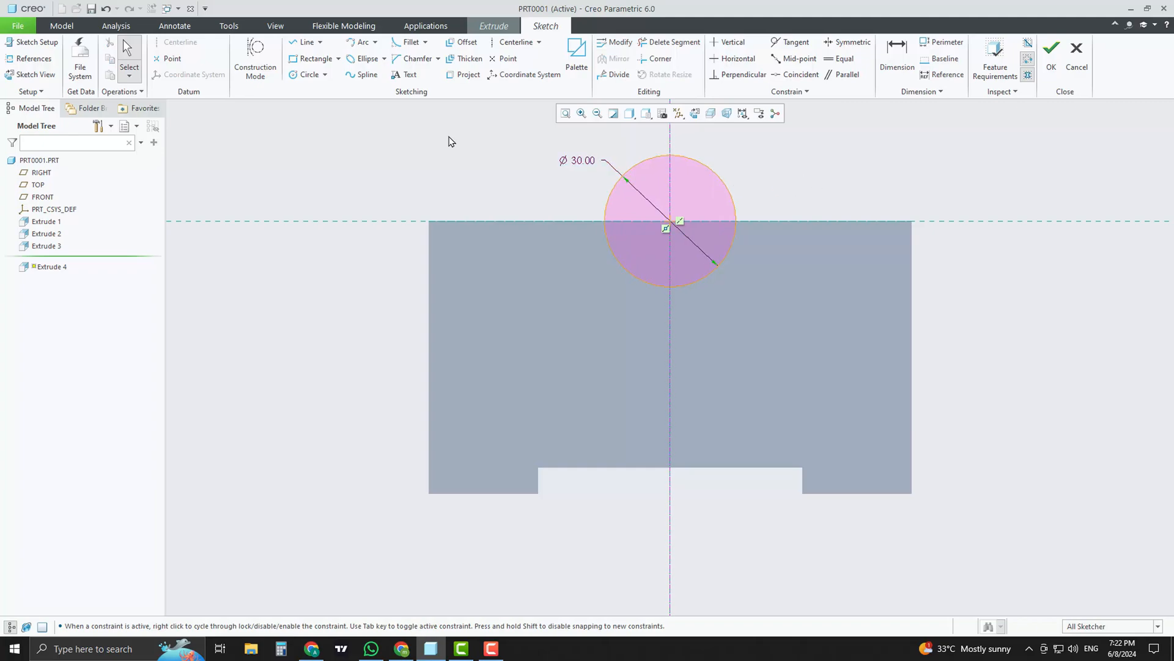
Sketch a larger circle concentric with the 30 mm circle and set its diameter to 50 mm
{"action": "left_click", "coordinate": [309, 74]}
{"action": "left_click", "coordinate": [671, 221]}
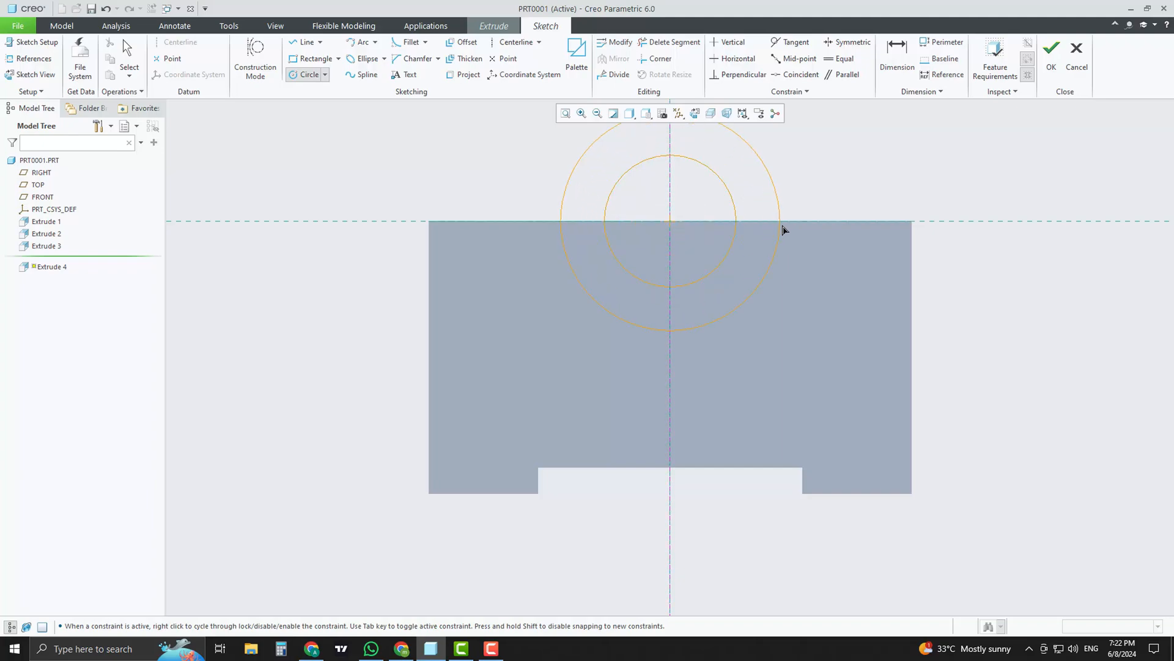
{"action": "left_click", "coordinate": [783, 229]}
{"action": "middle_click", "coordinate": [807, 199]}
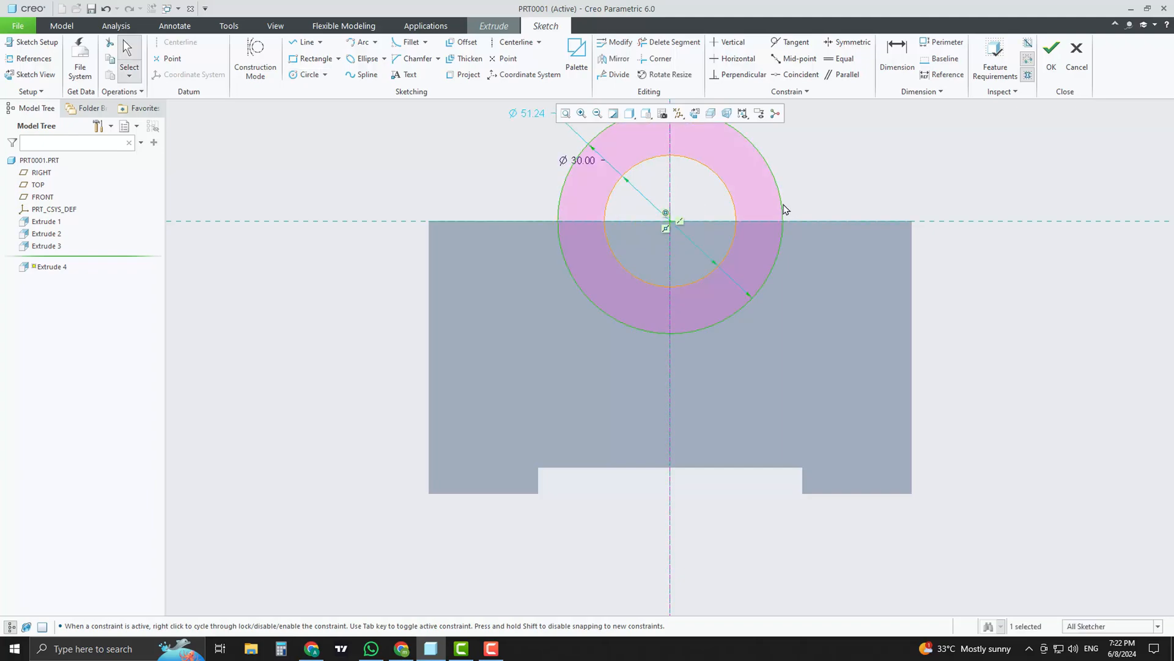
{"action": "double_click", "coordinate": [527, 114]}
{"action": "type", "text": "50"}
{"action": "key", "text": "Return"}
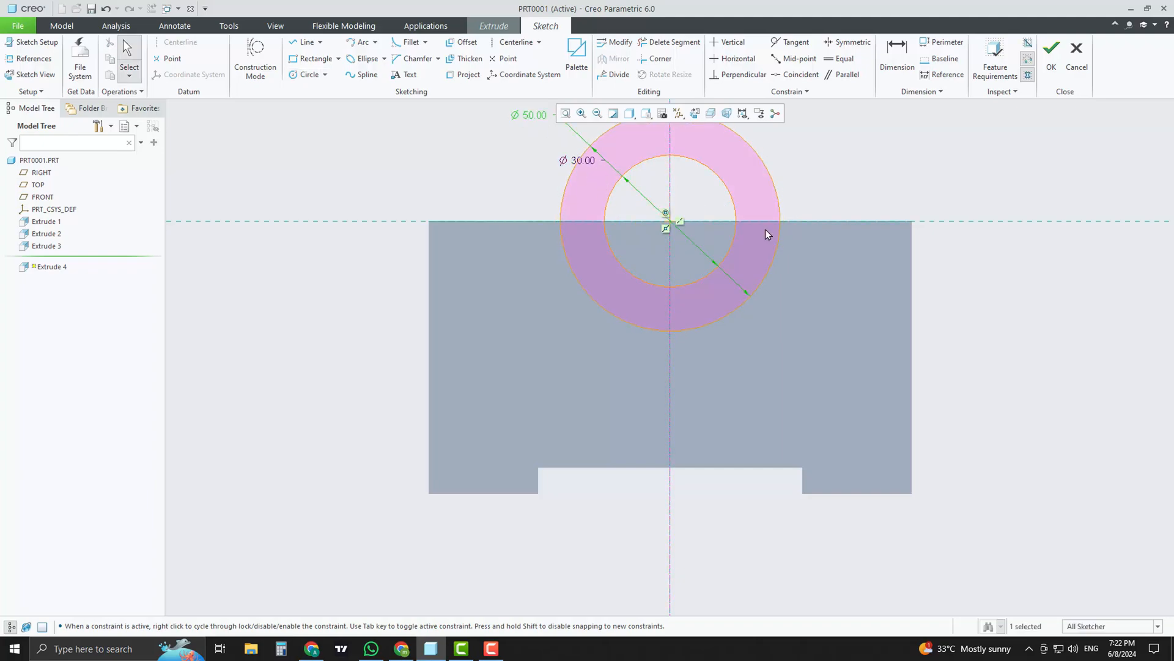
{"action": "left_click", "coordinate": [876, 164]}
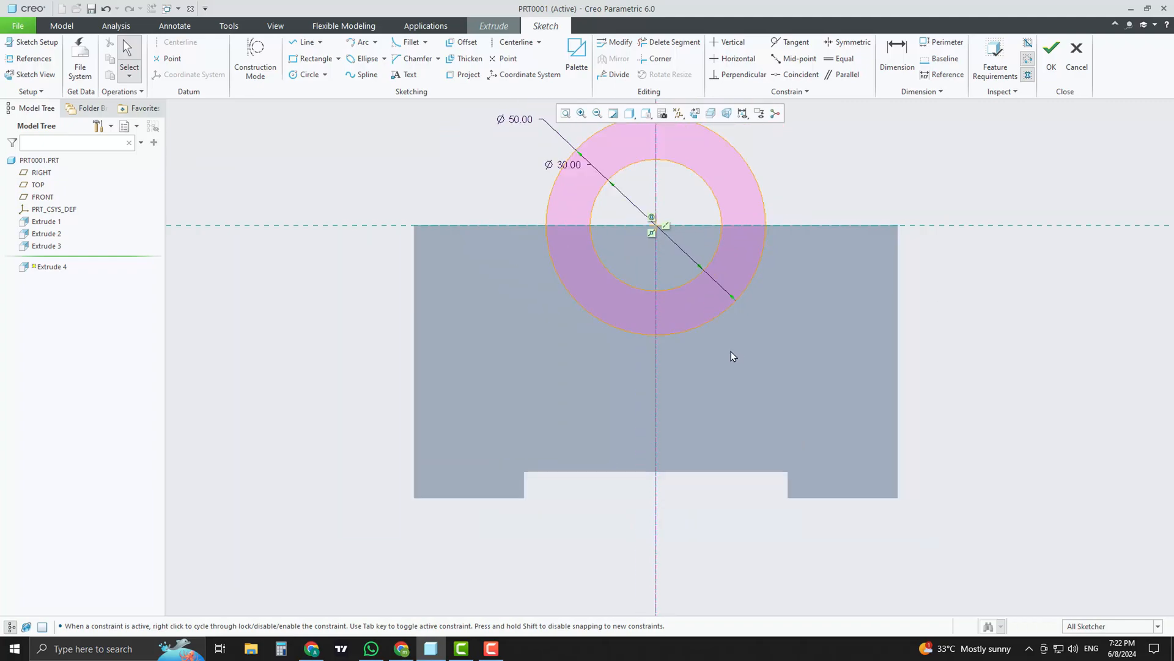
Change the model display style to shaded with edges and reorient the sketch to its 2D view
{"action": "middle_click_drag", "start_coordinate": [732, 351], "coordinate": [739, 364]}
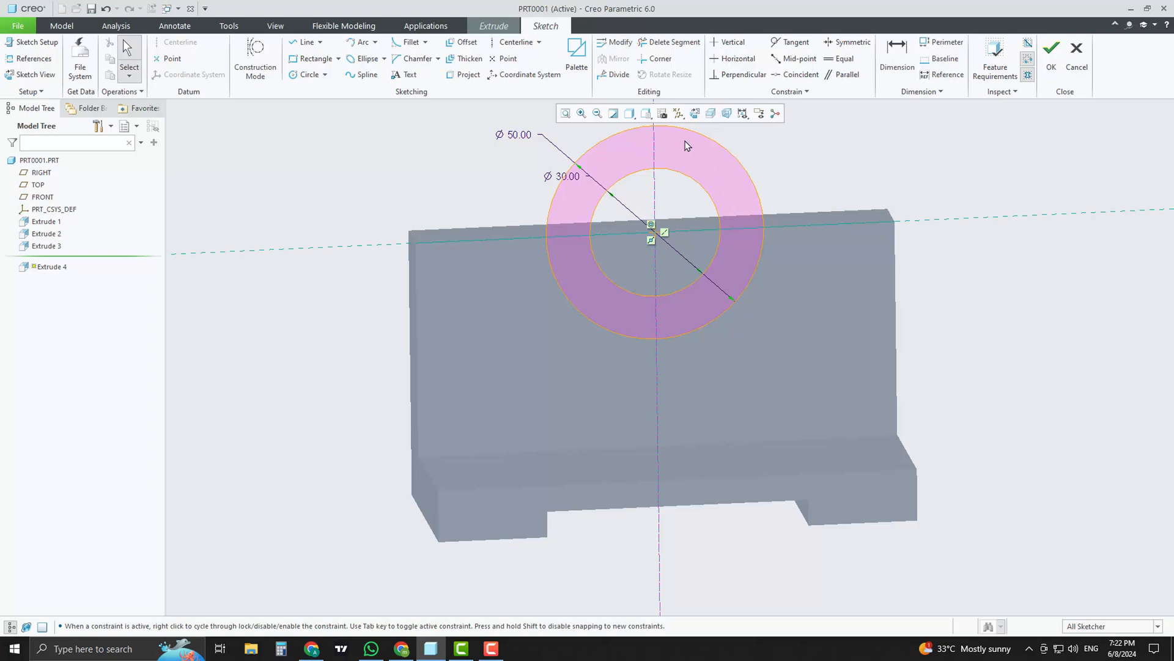
{"action": "left_click", "coordinate": [629, 113]}
{"action": "left_click", "coordinate": [664, 141]}
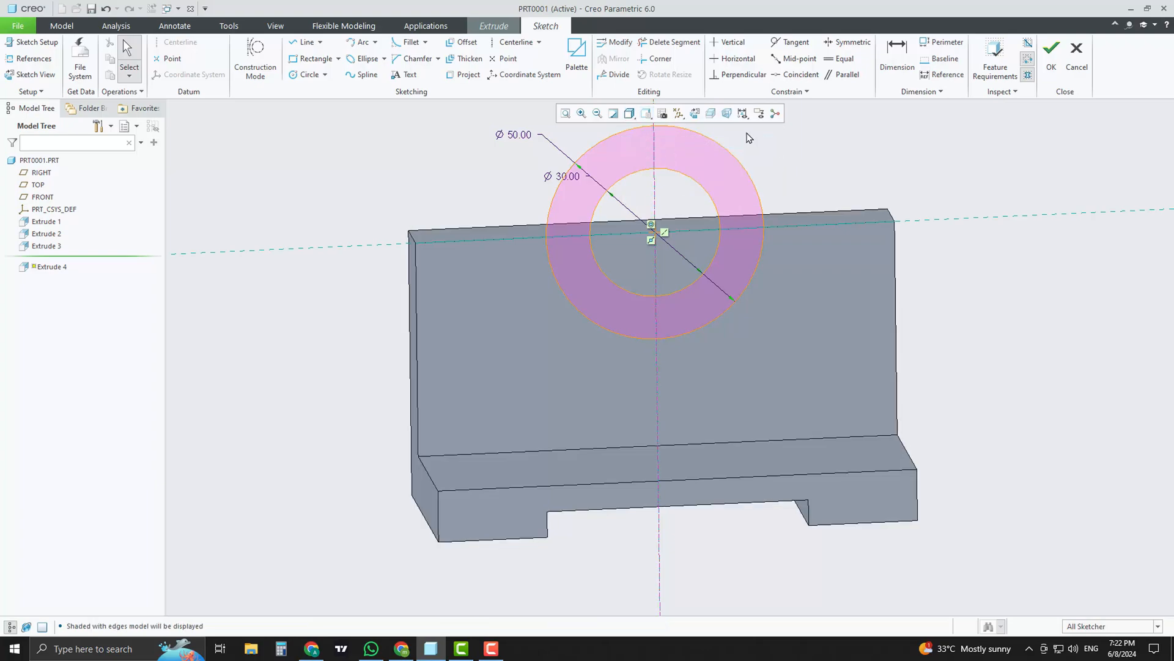
{"action": "left_click", "coordinate": [696, 114]}
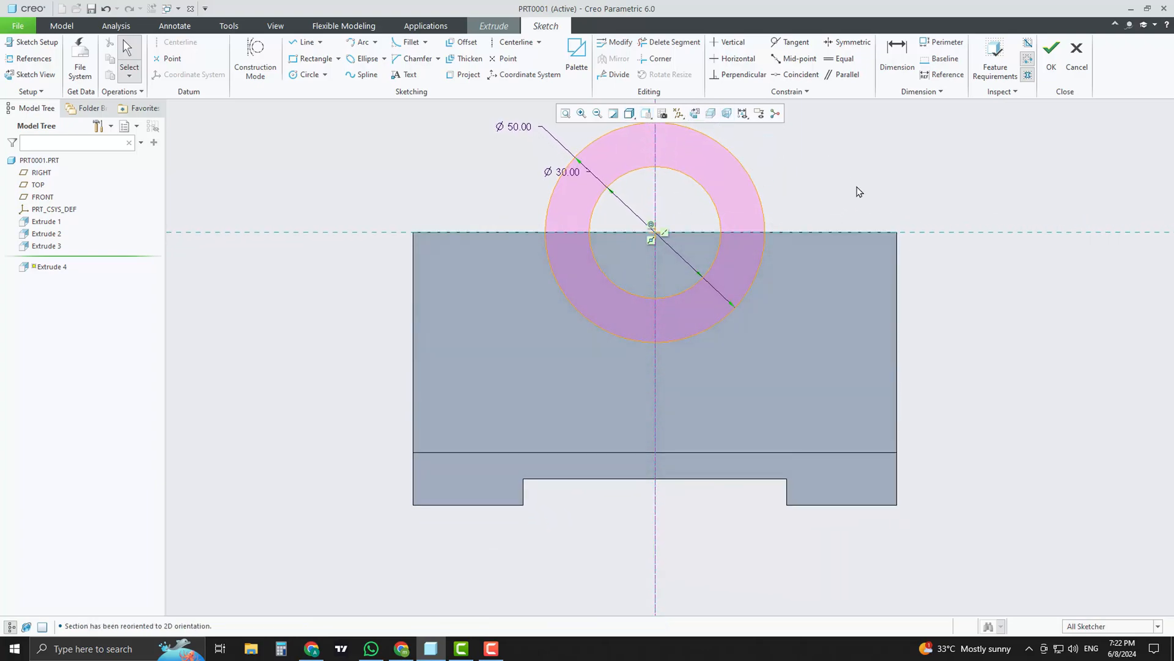
{"action": "scroll", "coordinate": [777, 254], "scroll_direction": "up", "scroll_amount": 3}
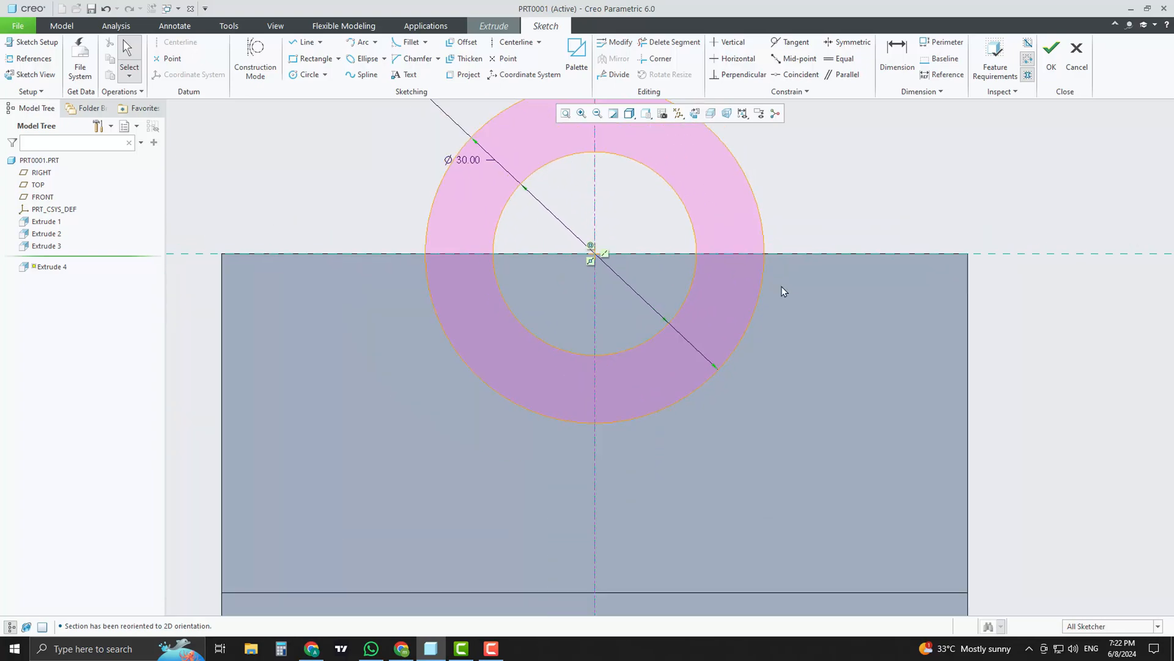
{"action": "scroll", "coordinate": [782, 288], "scroll_direction": "down", "scroll_amount": 3}
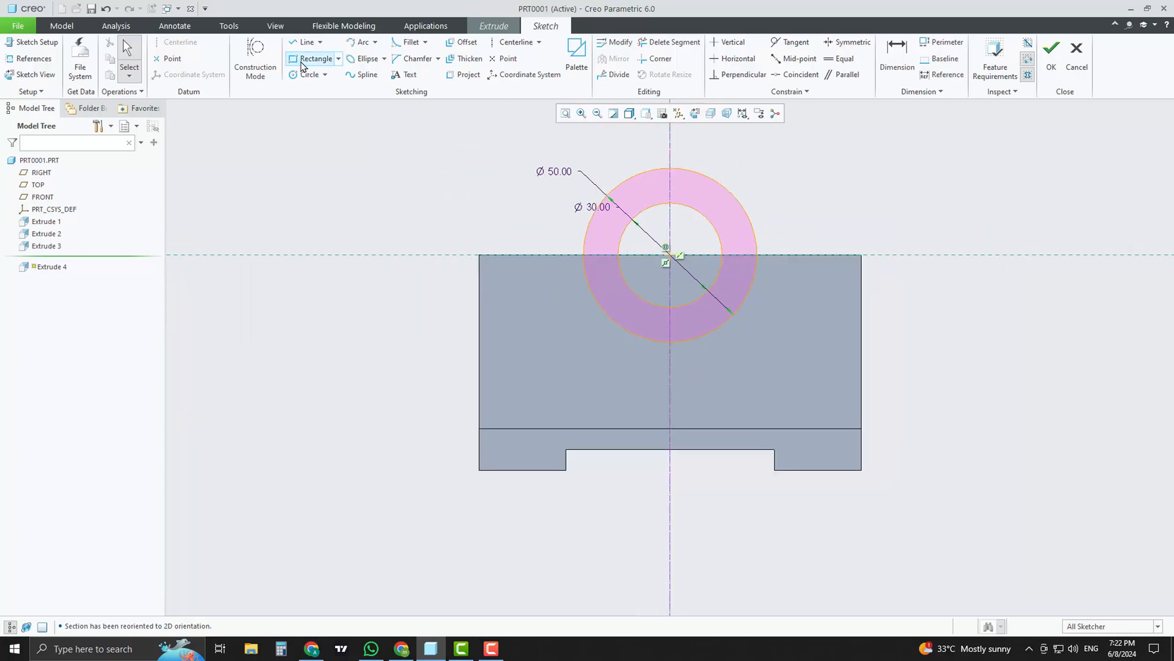
Sketch a horizontal line about 21 mm long on the edge where the wall meets the base, crossing the centerline
{"action": "left_click", "coordinate": [306, 41]}
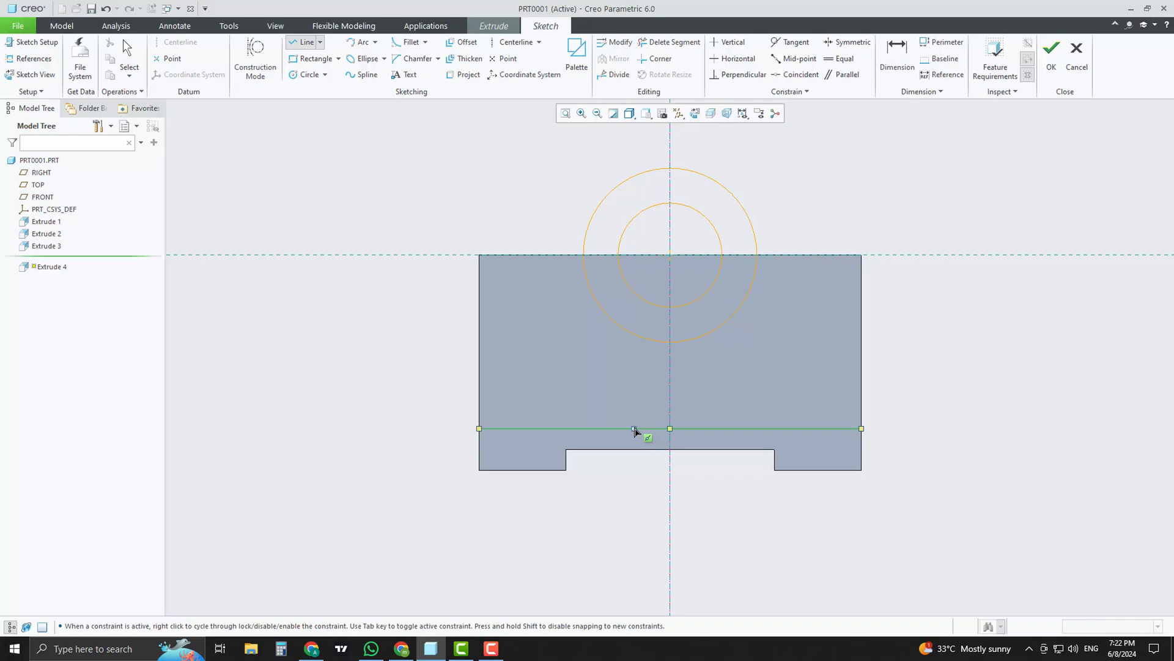
{"action": "left_click", "coordinate": [707, 429]}
{"action": "middle_click", "coordinate": [751, 230]}
{"action": "middle_click", "coordinate": [752, 229]}
Delete the 50 mm circle from the sketch
{"action": "left_click", "coordinate": [754, 233]}
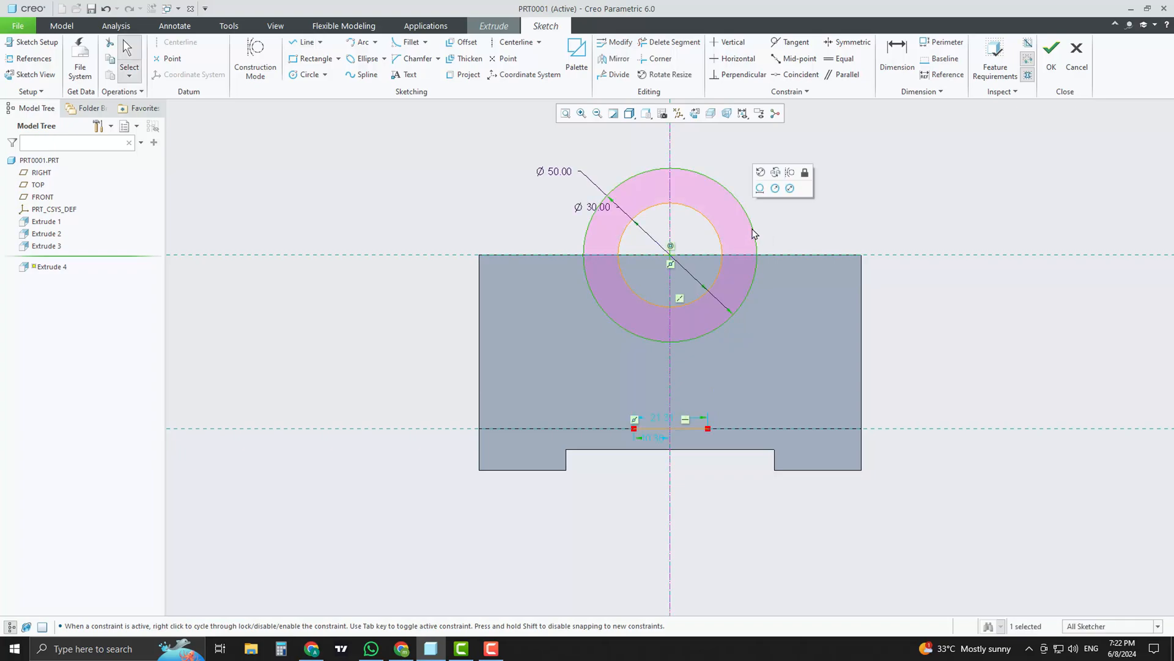
{"action": "key", "text": "Delete"}
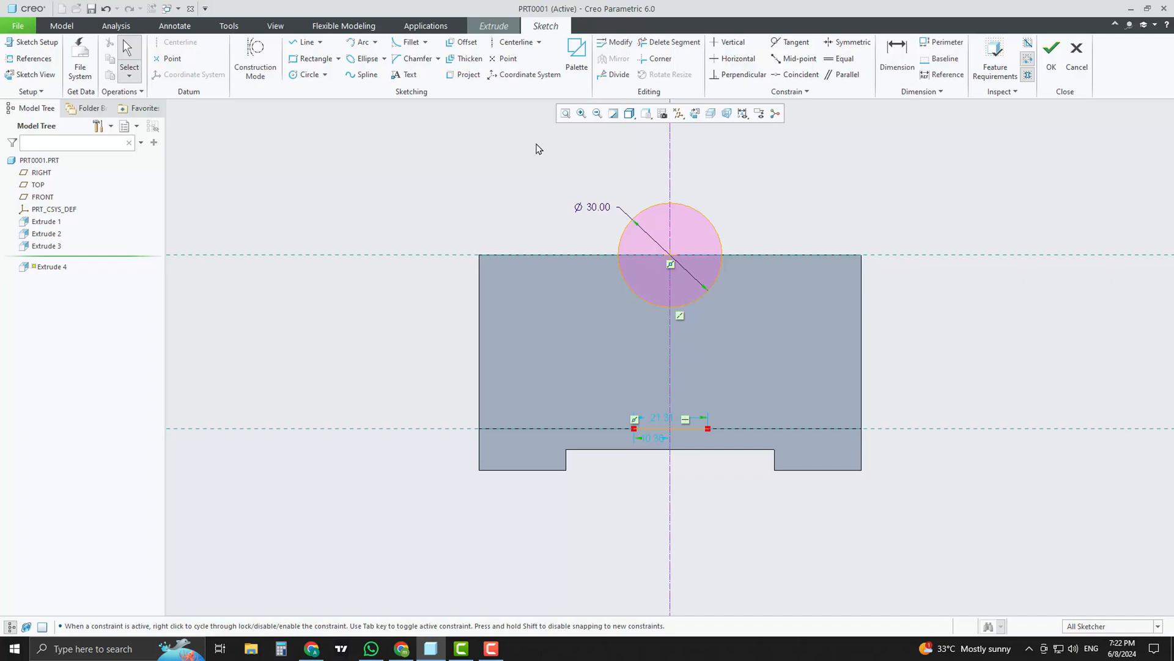
Delete the short horizontal line on the edge where the wall meets the base
{"action": "left_click", "coordinate": [303, 43]}
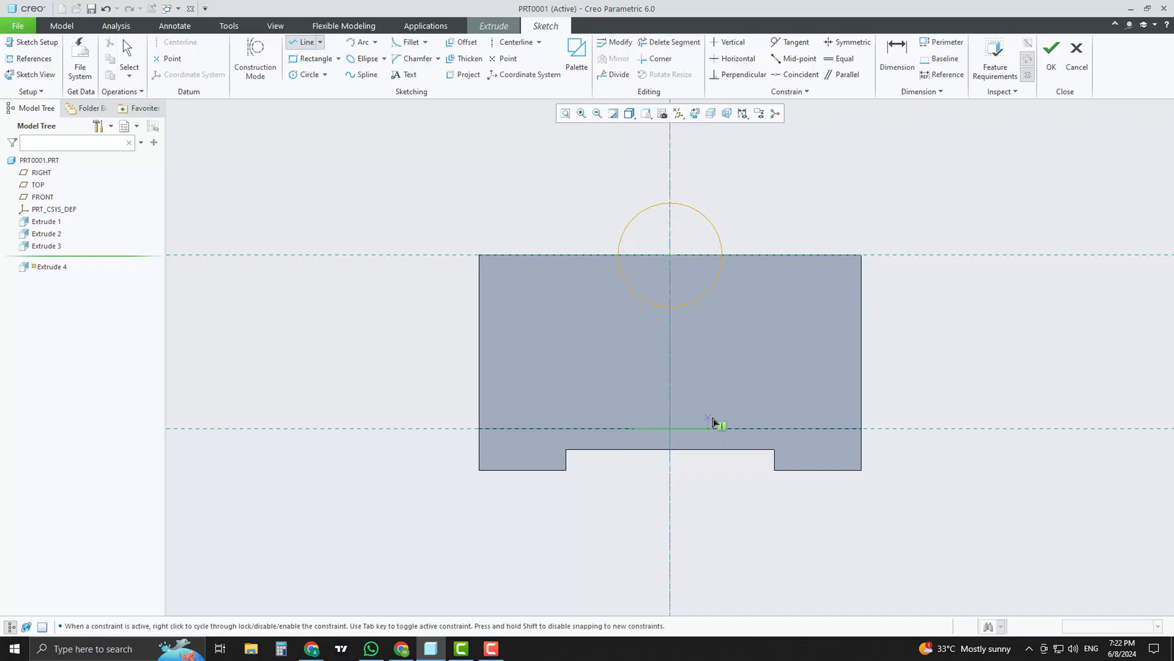
{"action": "left_click", "coordinate": [709, 427]}
{"action": "middle_click", "coordinate": [699, 432]}
{"action": "left_click", "coordinate": [699, 428]}
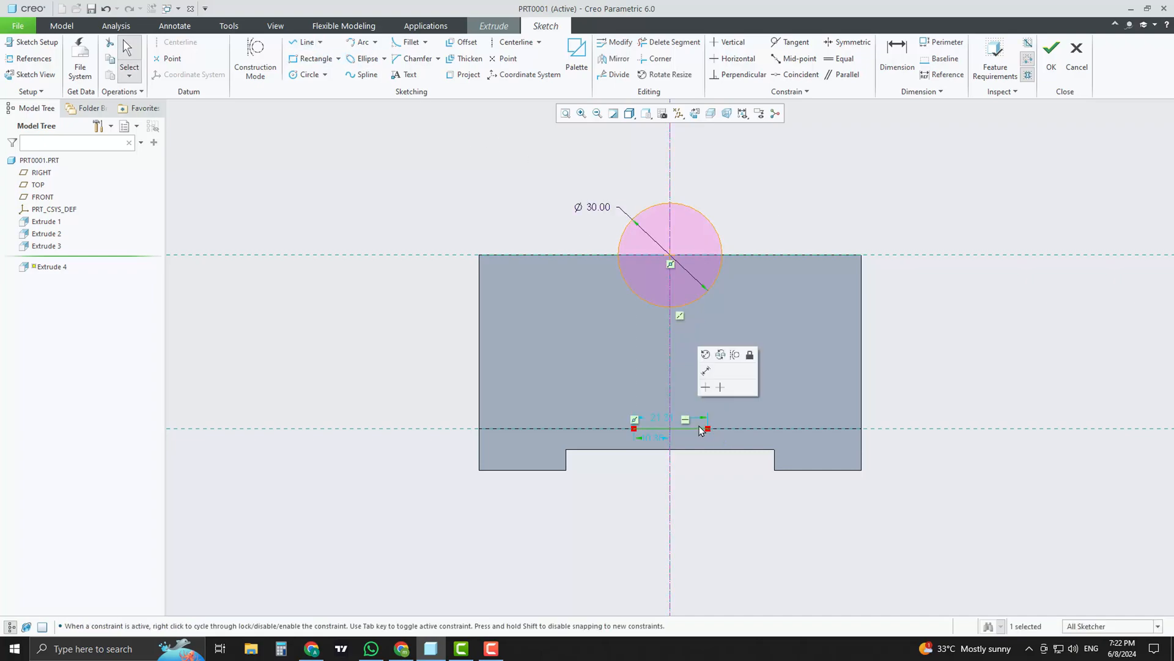
{"action": "key", "text": "Delete"}
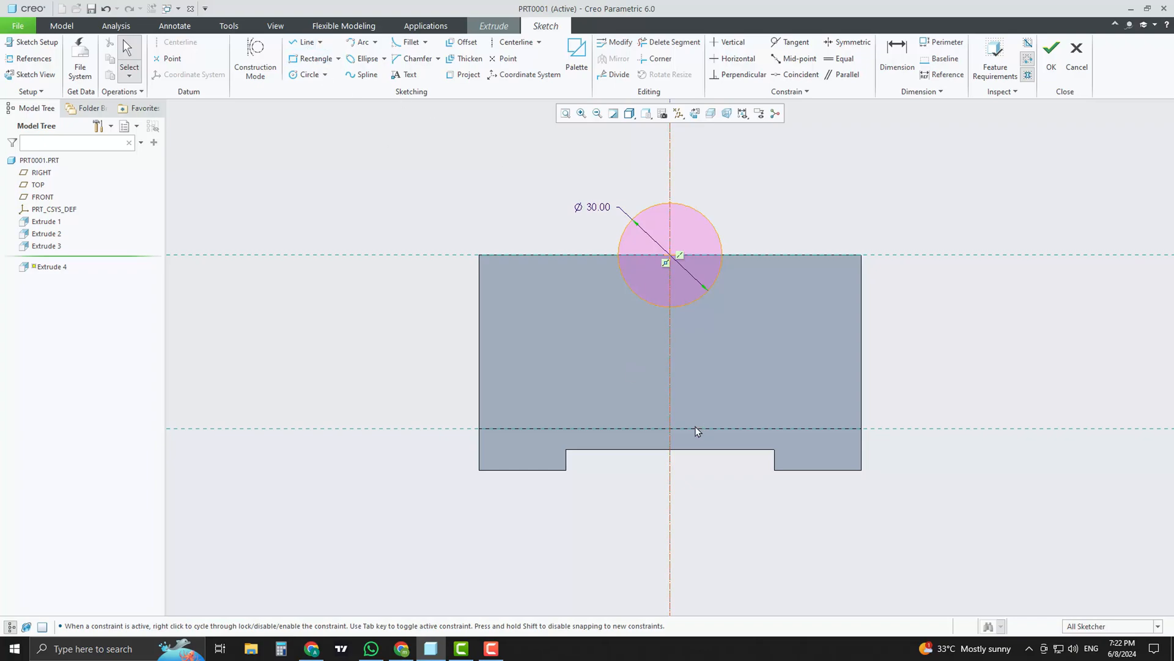
{"action": "left_click_drag", "start_coordinate": [627, 427], "coordinate": [685, 427]}
{"action": "left_click", "coordinate": [707, 428]}
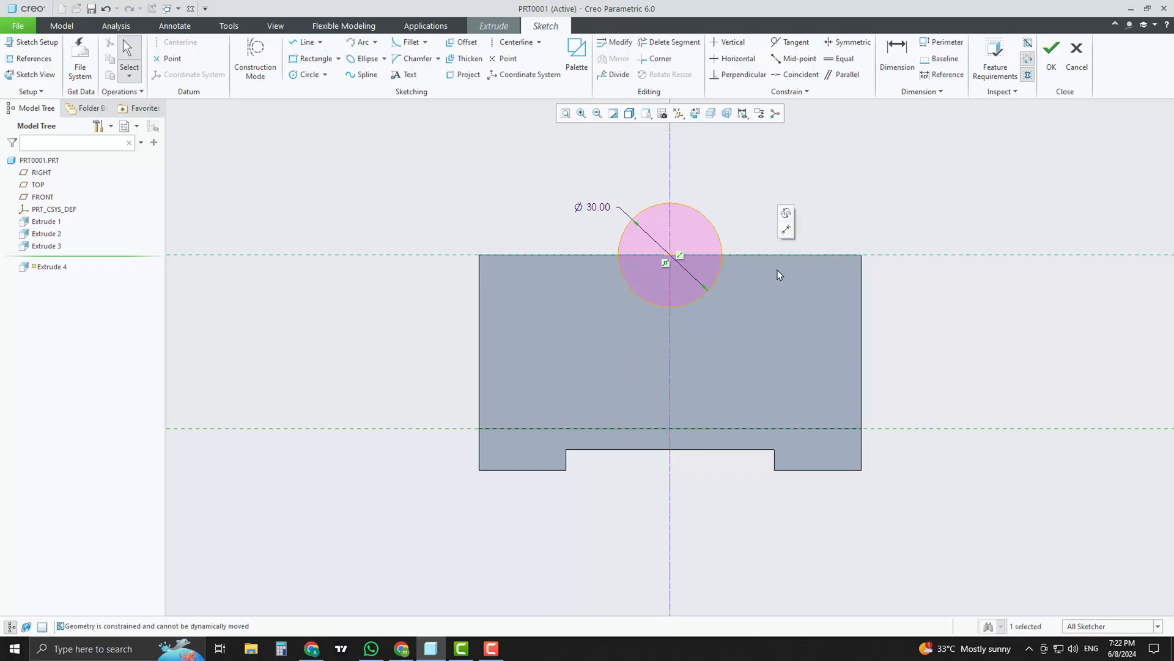
Sketch a profile with a base line about 20 mm long, slanted sides, a vertical upper-left segment and a top line to the circle's right side
{"action": "left_click", "coordinate": [306, 45]}
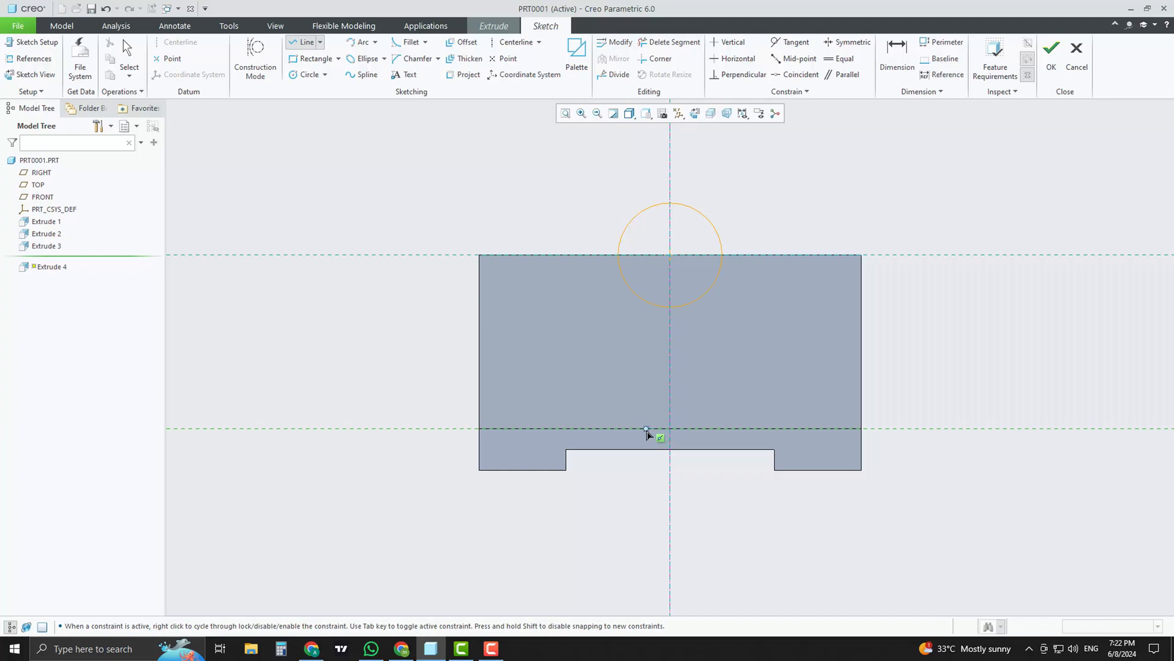
{"action": "left_click", "coordinate": [706, 428]}
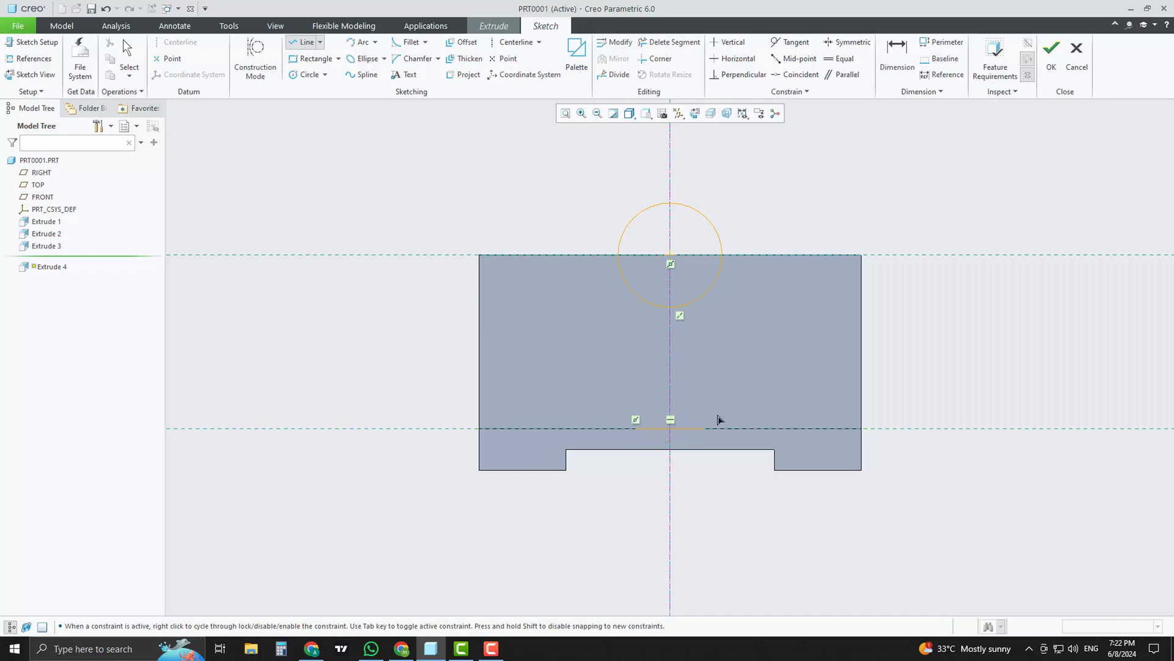
{"action": "left_click", "coordinate": [783, 255]}
{"action": "middle_click", "coordinate": [740, 263]}
{"action": "left_click", "coordinate": [588, 286]}
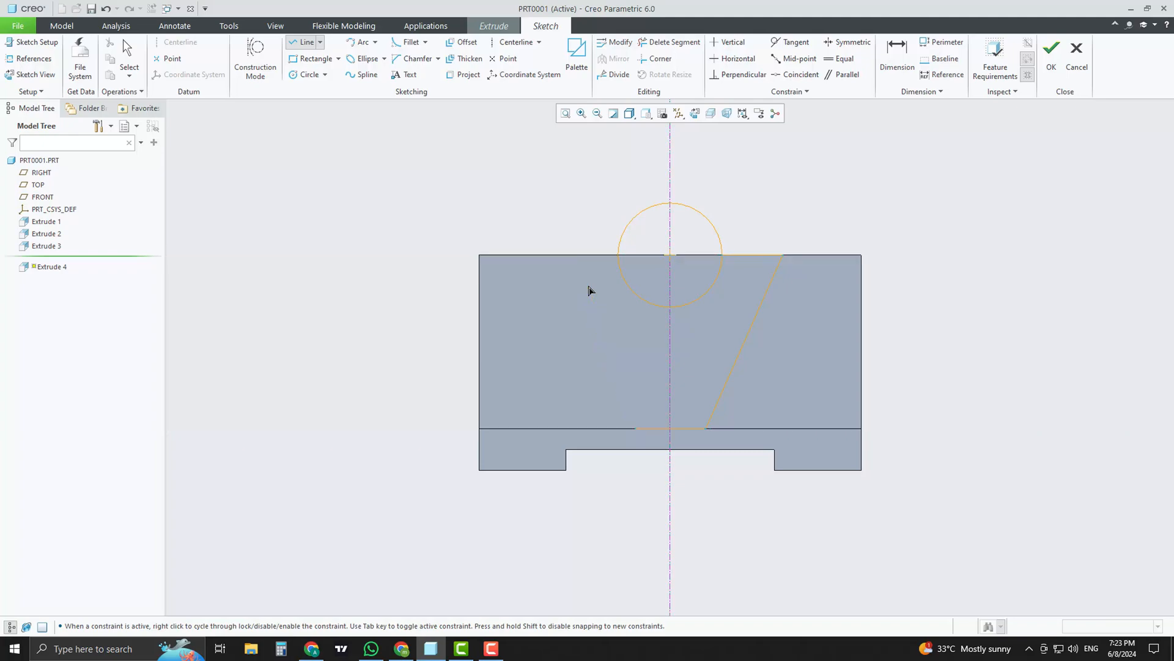
{"action": "middle_click", "coordinate": [580, 222]}
{"action": "middle_click", "coordinate": [599, 216]}
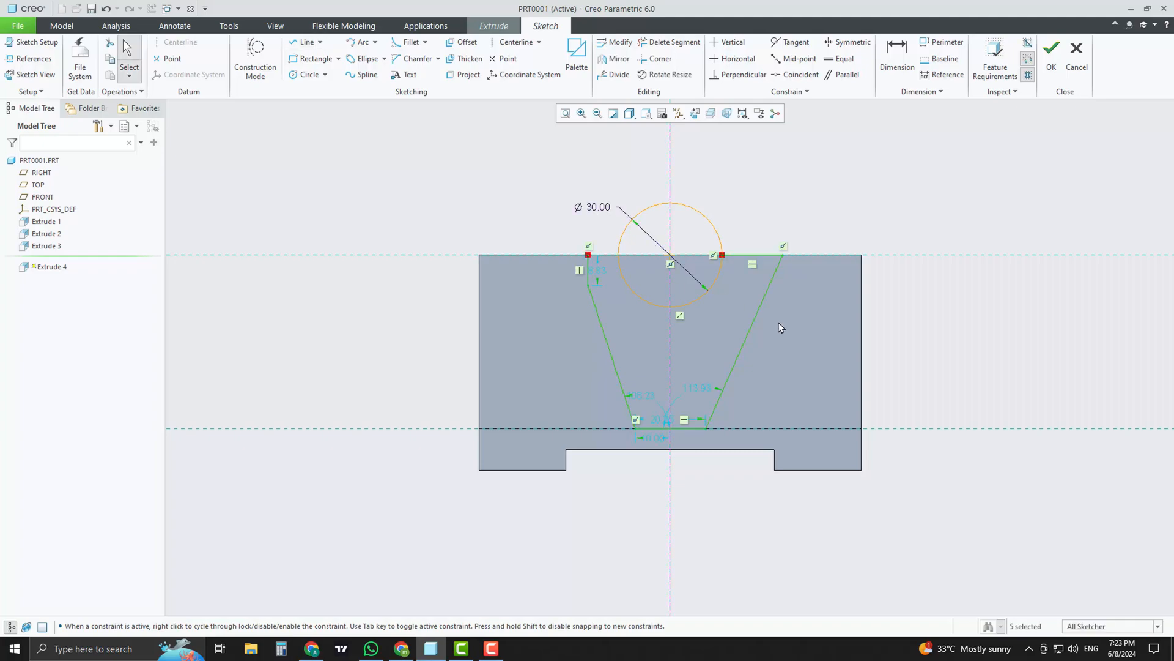
Replace the right slanted line with a slanted line ending in a vertical segment about 12 mm long up to the wall's top edge
{"action": "left_click", "coordinate": [772, 298]}
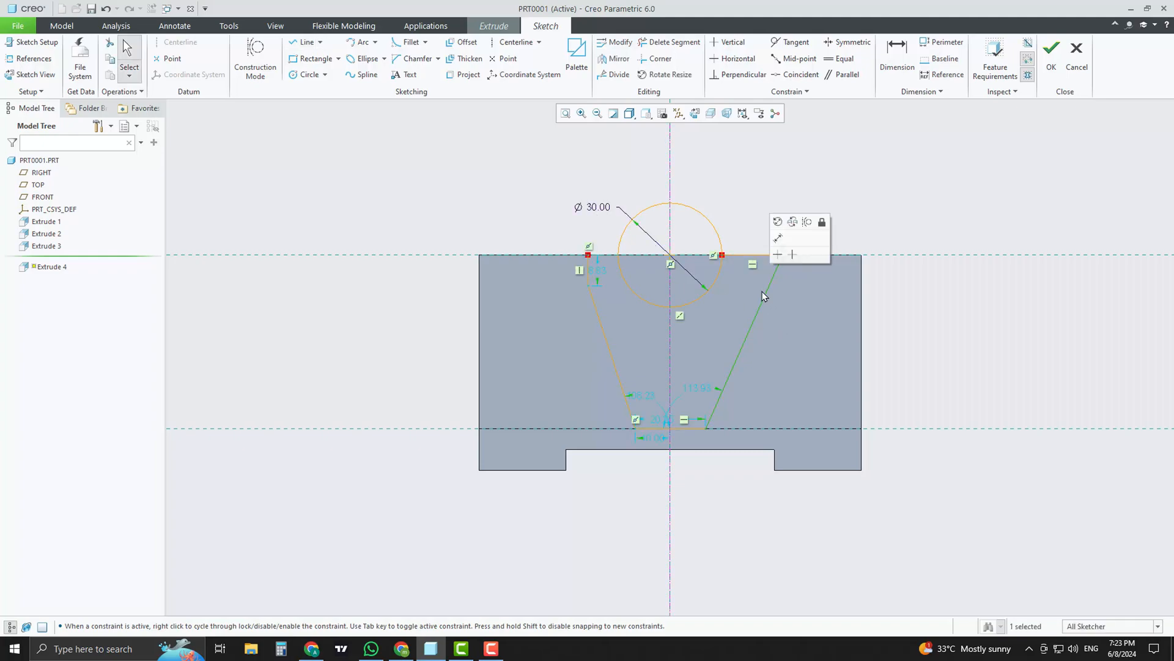
{"action": "key", "text": "Delete"}
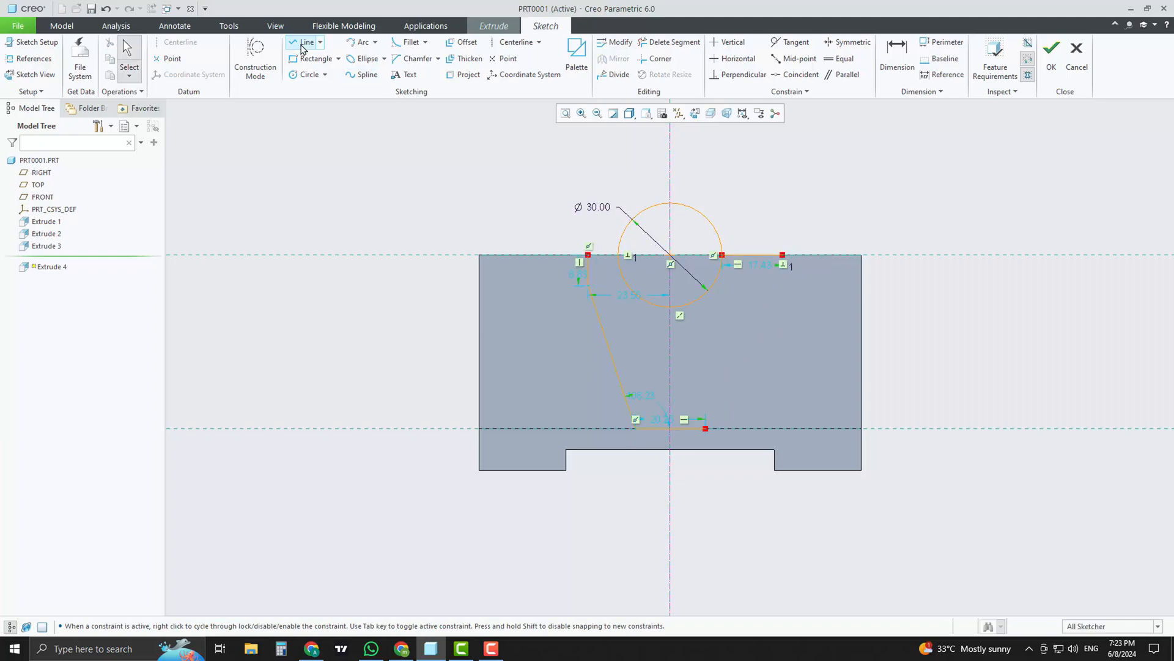
{"action": "left_click", "coordinate": [302, 44]}
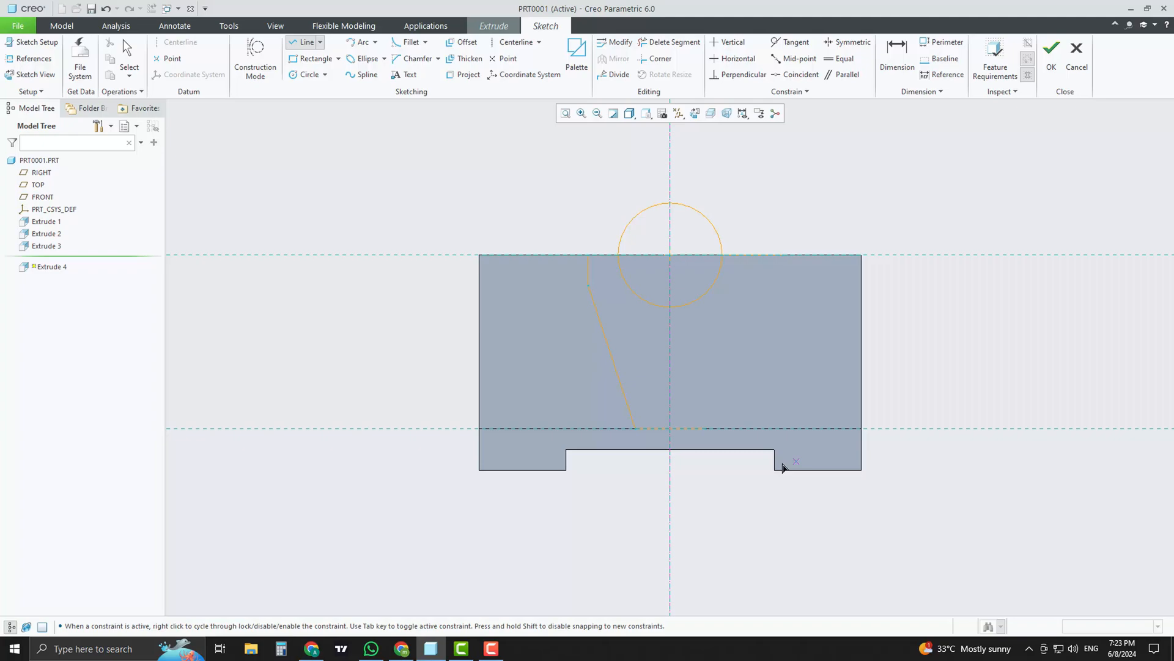
{"action": "left_click", "coordinate": [762, 297]}
{"action": "left_click", "coordinate": [762, 255]}
{"action": "middle_click", "coordinate": [789, 227]}
Trim the part of the top line that overhangs the right vertical segment using Delete Segment
{"action": "left_click", "coordinate": [670, 42]}
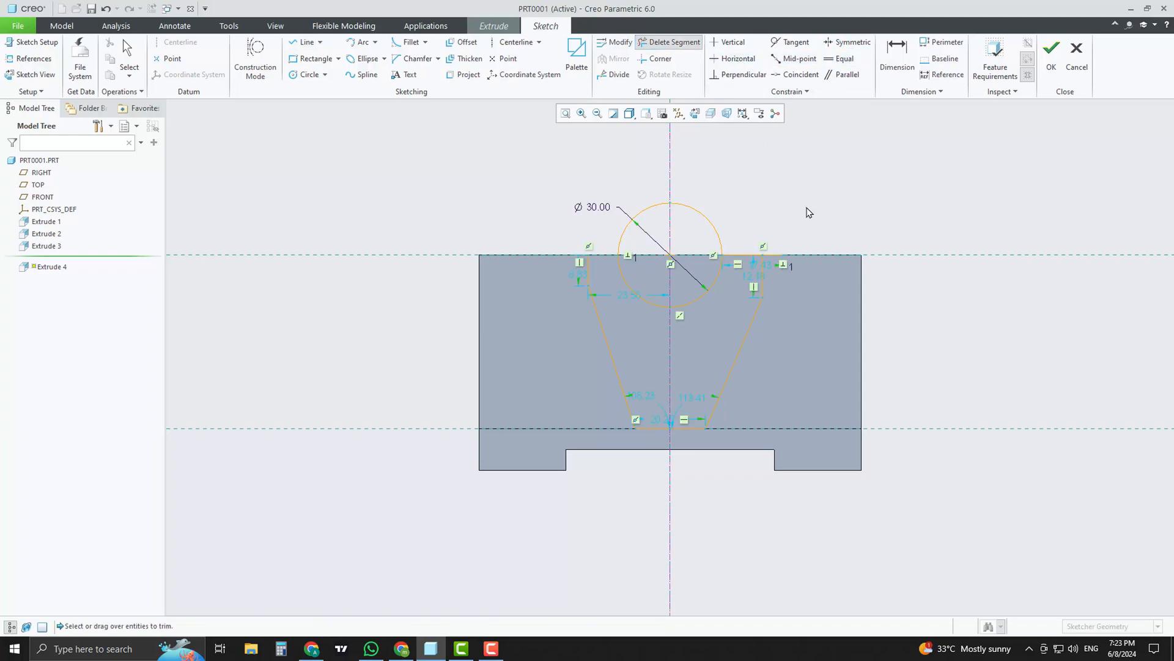
{"action": "mouse_move", "coordinate": [801, 210]}
{"action": "left_mouse_down"}
{"action": "mouse_move", "coordinate": [771, 280]}
{"action": "mouse_move", "coordinate": [778, 291]}
{"action": "left_mouse_up"}
{"action": "middle_click", "coordinate": [735, 292]}
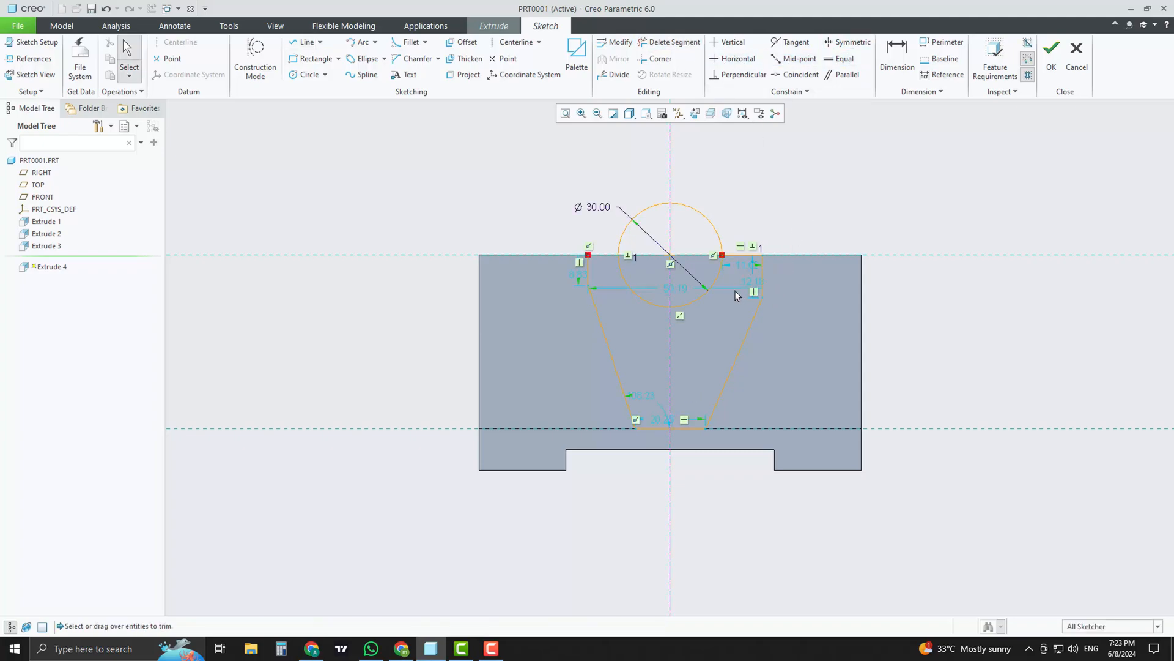
Place the profile's overall width dimension above the circle and set it to 50 mm
{"action": "left_click_drag", "start_coordinate": [684, 294], "coordinate": [684, 173]}
{"action": "double_click", "coordinate": [684, 173]}
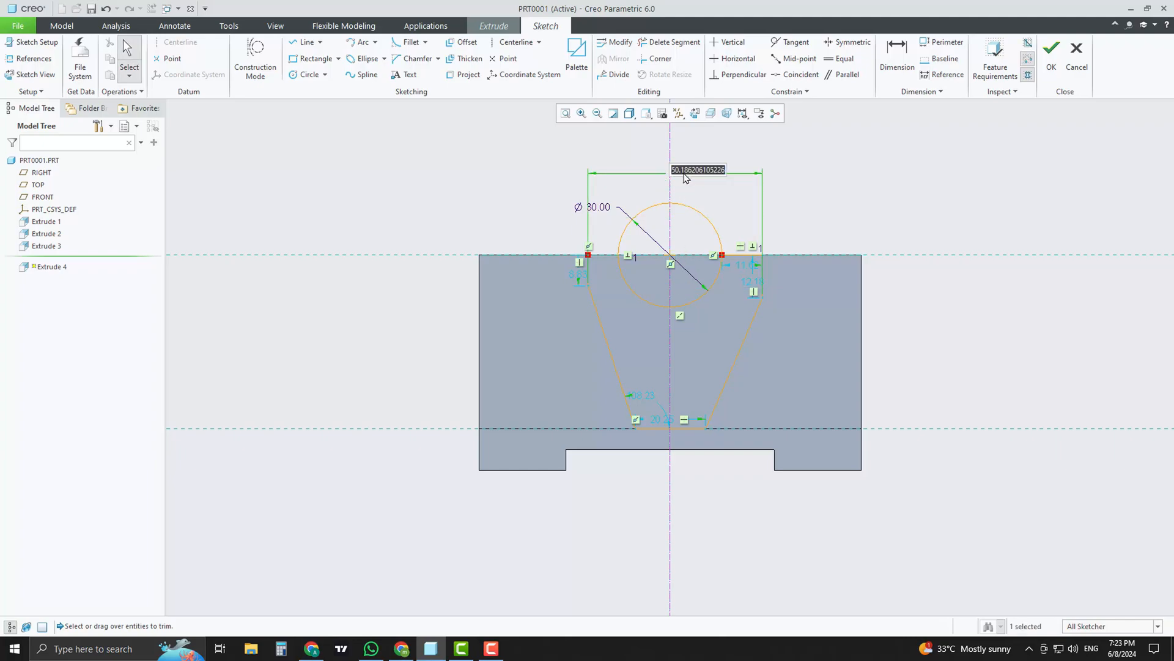
{"action": "type", "text": "50"}
{"action": "key", "text": "Return"}
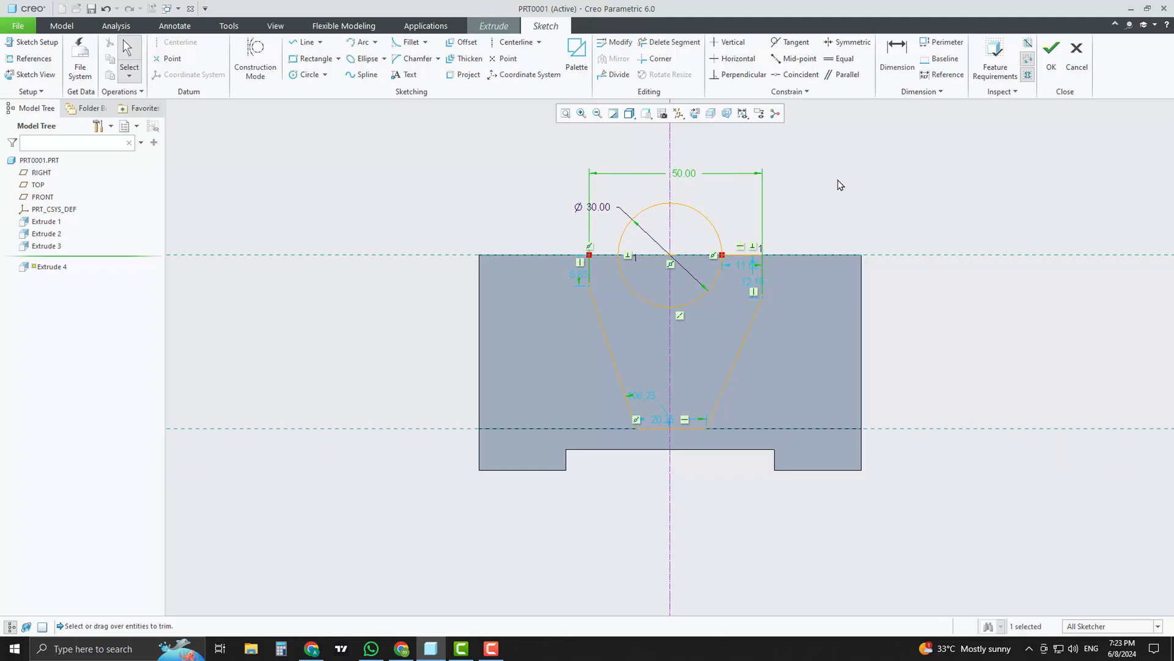
{"action": "left_click", "coordinate": [799, 281]}
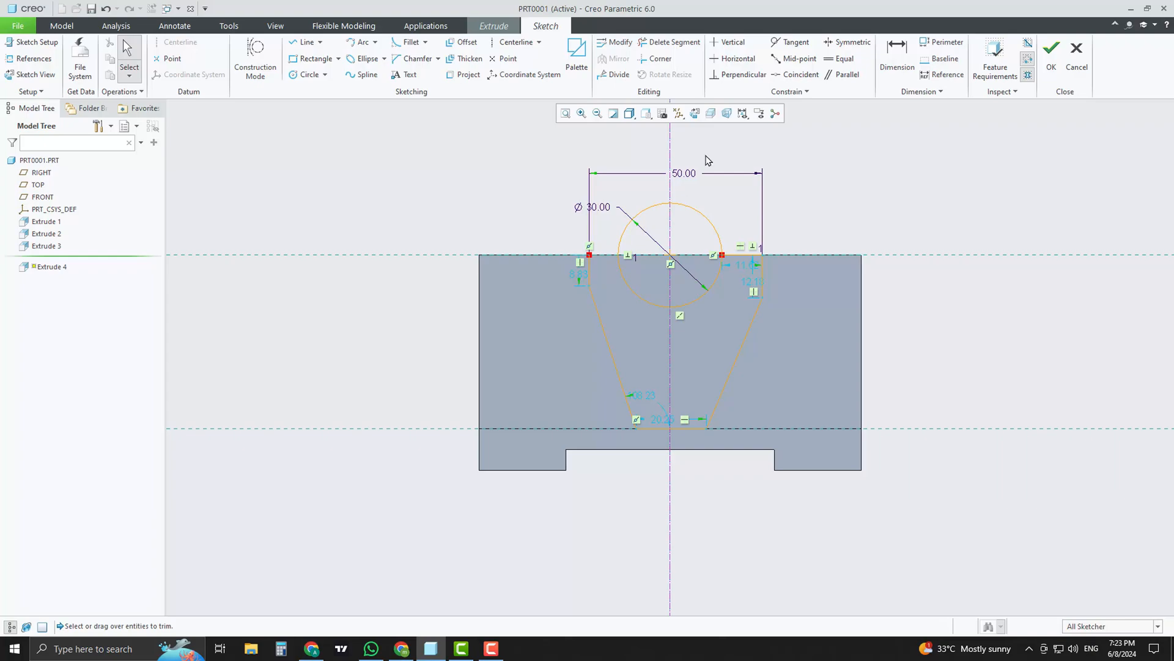
Apply a Horizontal constraint between the lower endpoints of the profile's two vertical side segments
{"action": "left_click", "coordinate": [732, 58]}
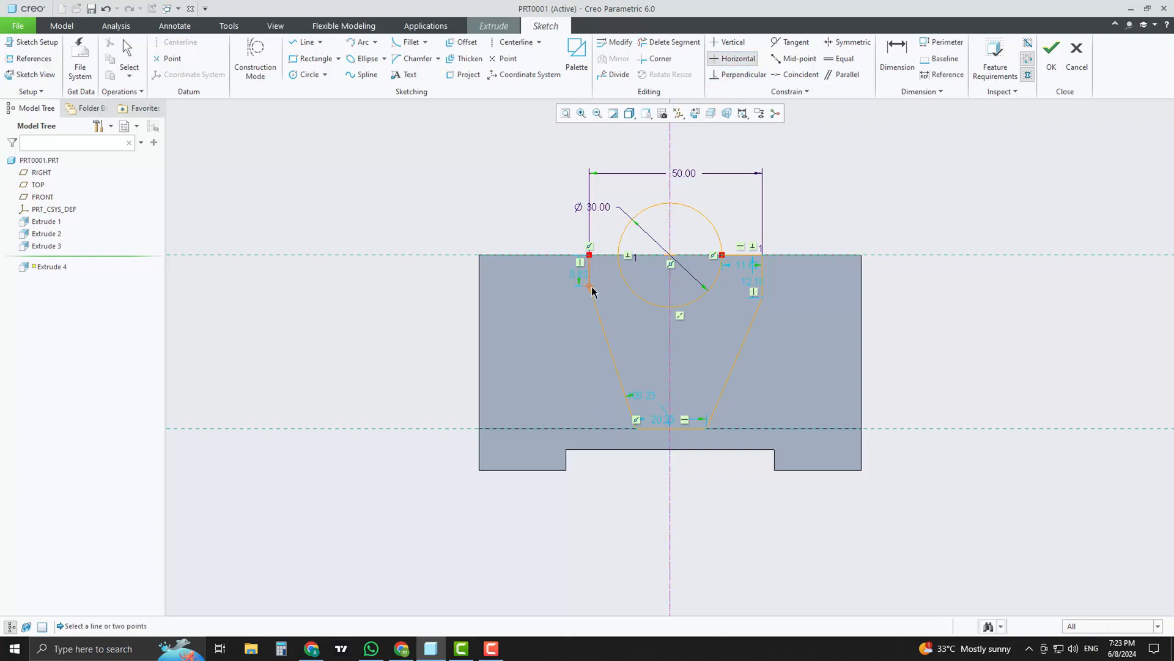
{"action": "left_click", "coordinate": [590, 287]}
{"action": "left_click", "coordinate": [763, 299]}
{"action": "middle_click", "coordinate": [849, 200]}
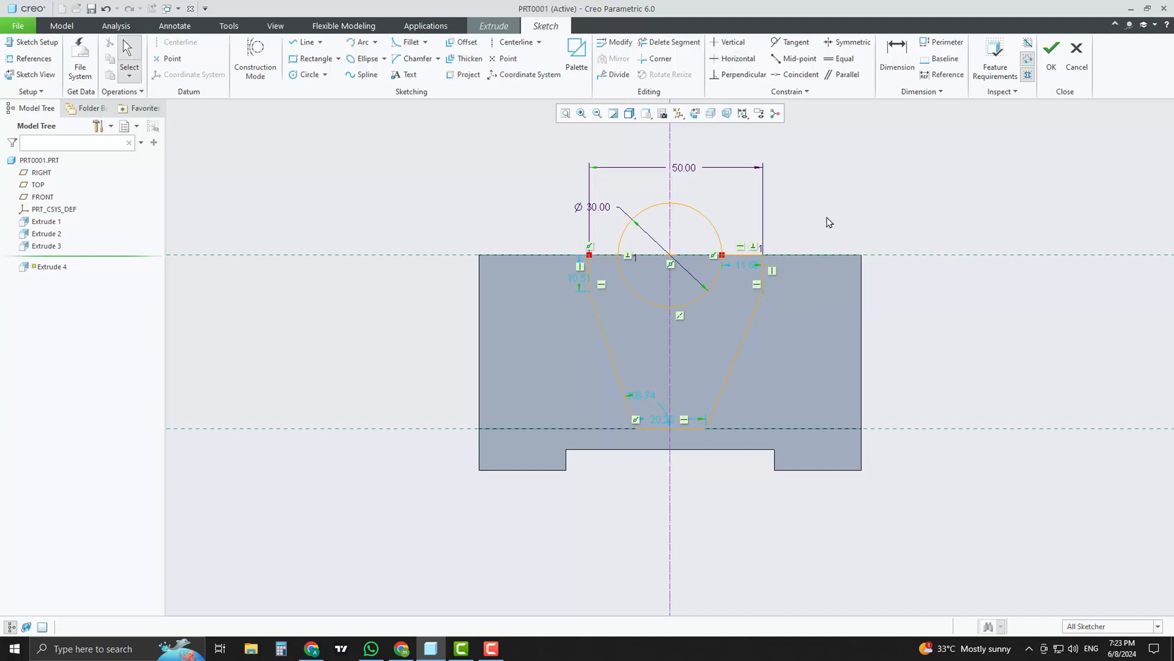
Set the length of the profile's vertical side segments to 10 mm and place that dimension beside the profile
{"action": "scroll", "coordinate": [683, 269], "scroll_direction": "down", "scroll_amount": 2}
{"action": "scroll", "coordinate": [684, 269], "scroll_direction": "up", "scroll_amount": 2}
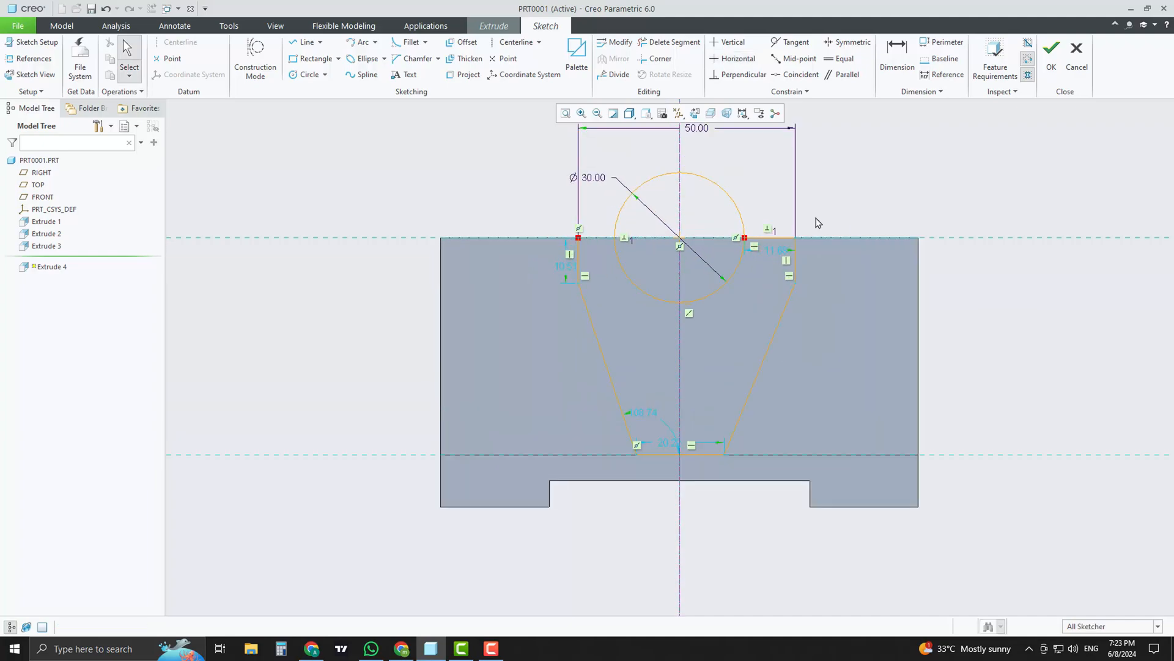
{"action": "left_click", "coordinate": [897, 55]}
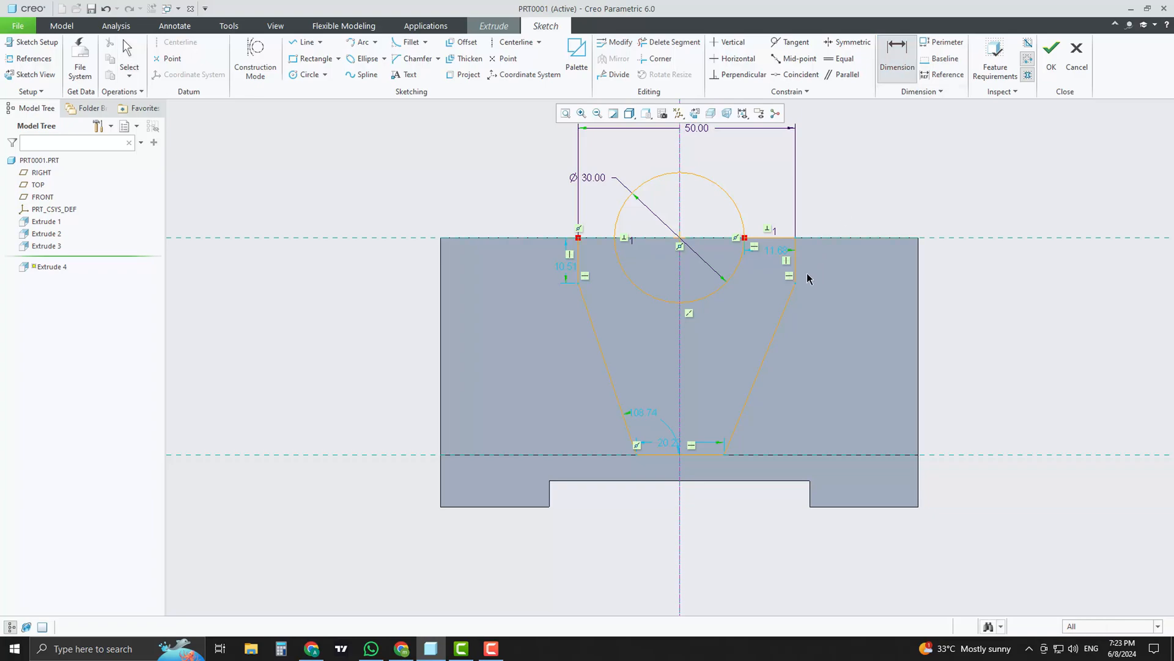
{"action": "middle_click", "coordinate": [631, 274]}
{"action": "left_click_drag", "start_coordinate": [570, 270], "coordinate": [483, 241]}
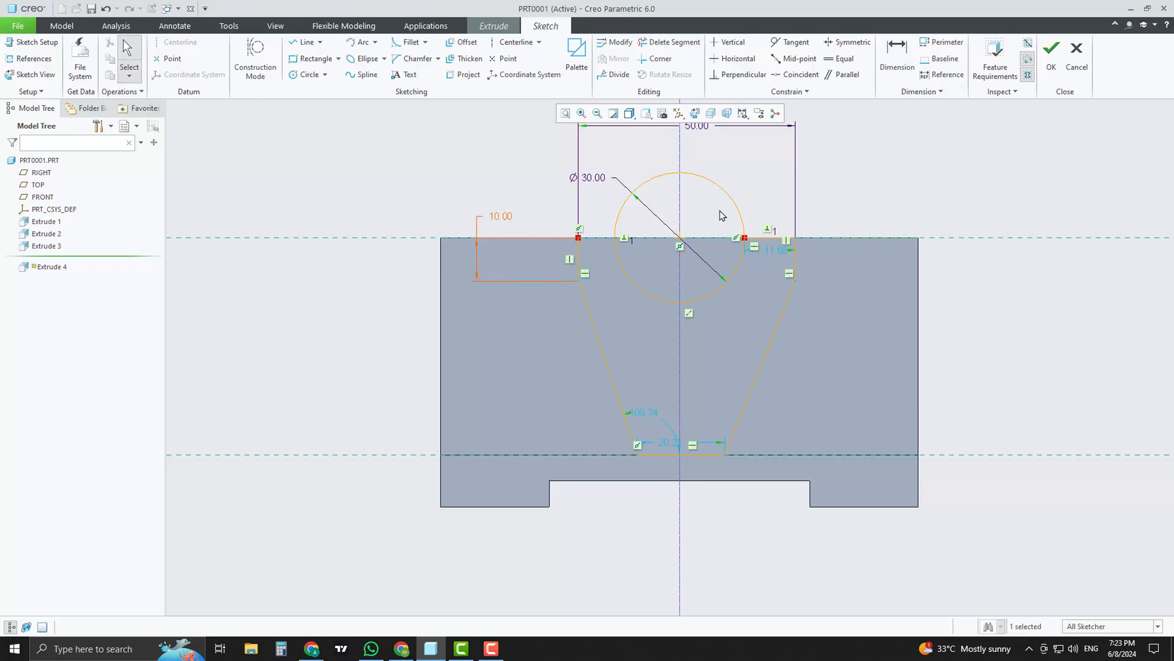
{"action": "left_click", "coordinate": [951, 195]}
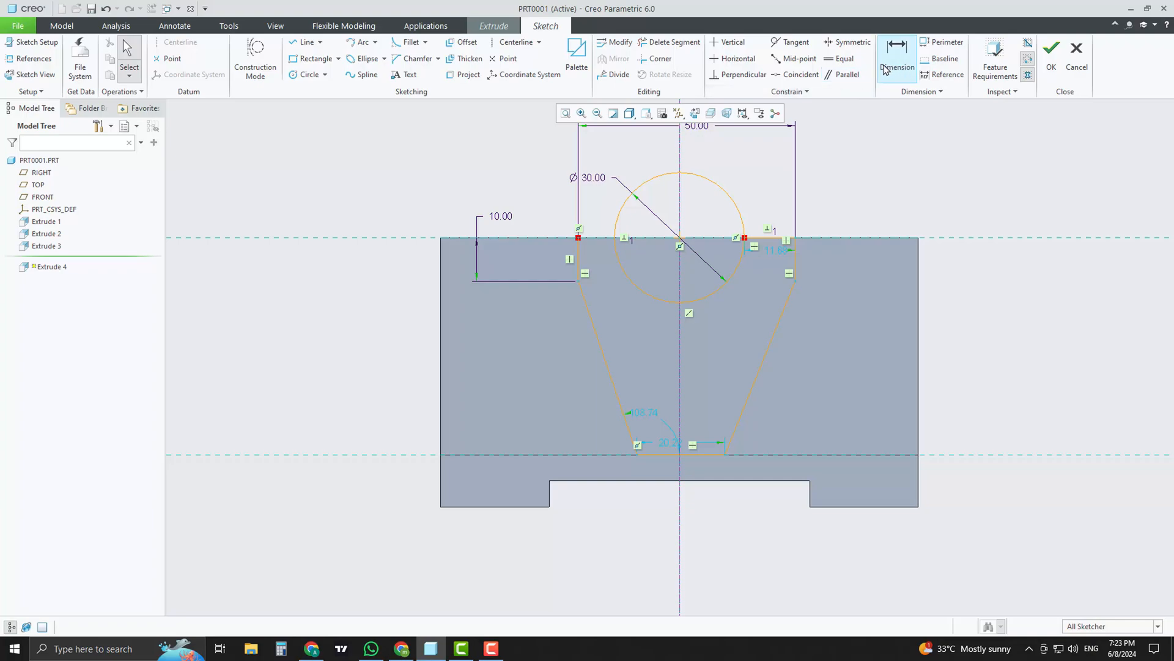
Trim away the upper half of the 30 mm circle above the wall's top edge
{"action": "left_click", "coordinate": [670, 42]}
{"action": "mouse_move", "coordinate": [752, 189]}
{"action": "left_mouse_down"}
{"action": "mouse_move", "coordinate": [710, 203]}
{"action": "mouse_move", "coordinate": [636, 183]}
{"action": "left_mouse_up"}
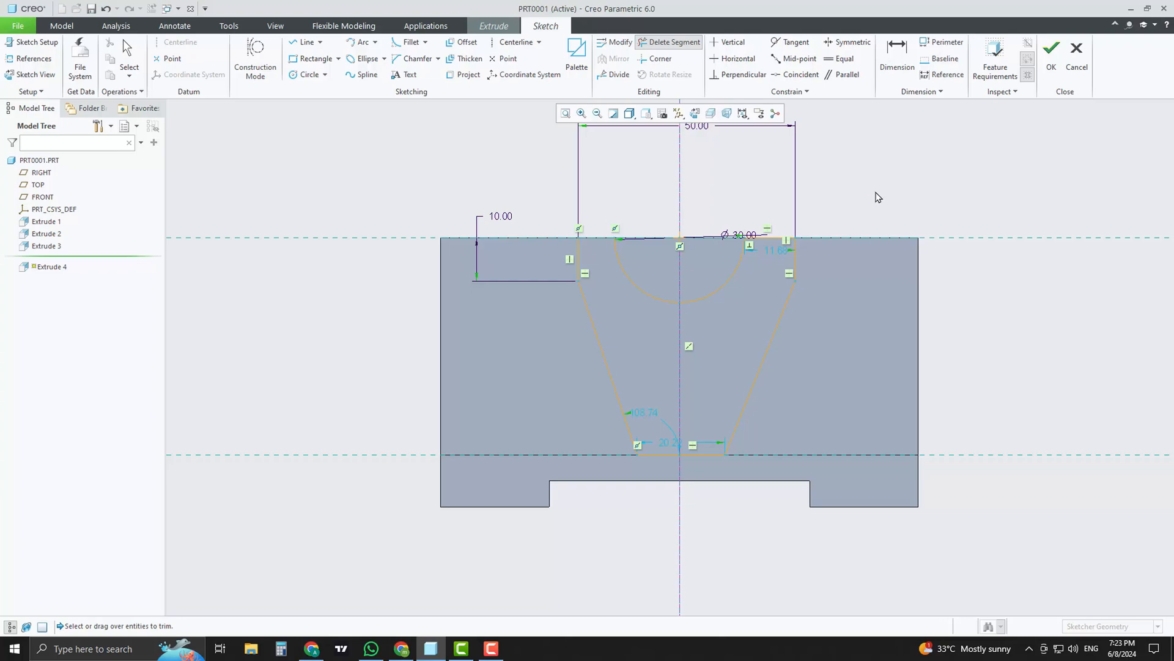
{"action": "middle_click", "coordinate": [858, 207]}
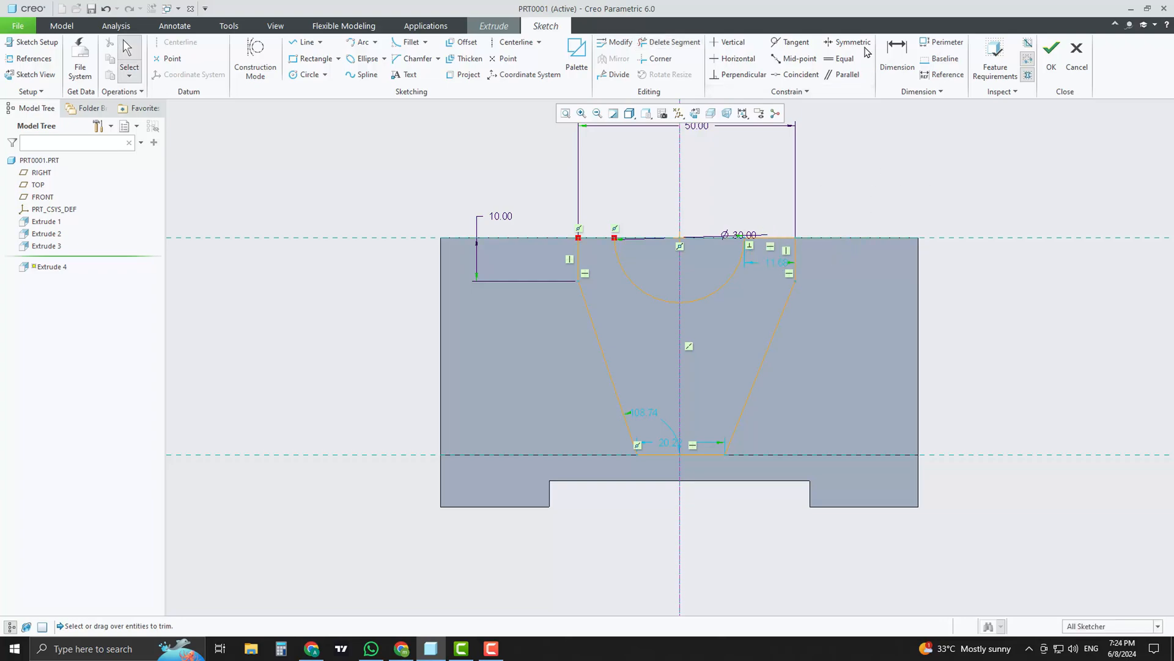
Make the profile's two upper corners symmetric about the centerline and move the arc's diameter dimension clear of the top edge
{"action": "left_click", "coordinate": [848, 42]}
{"action": "left_click", "coordinate": [795, 237]}
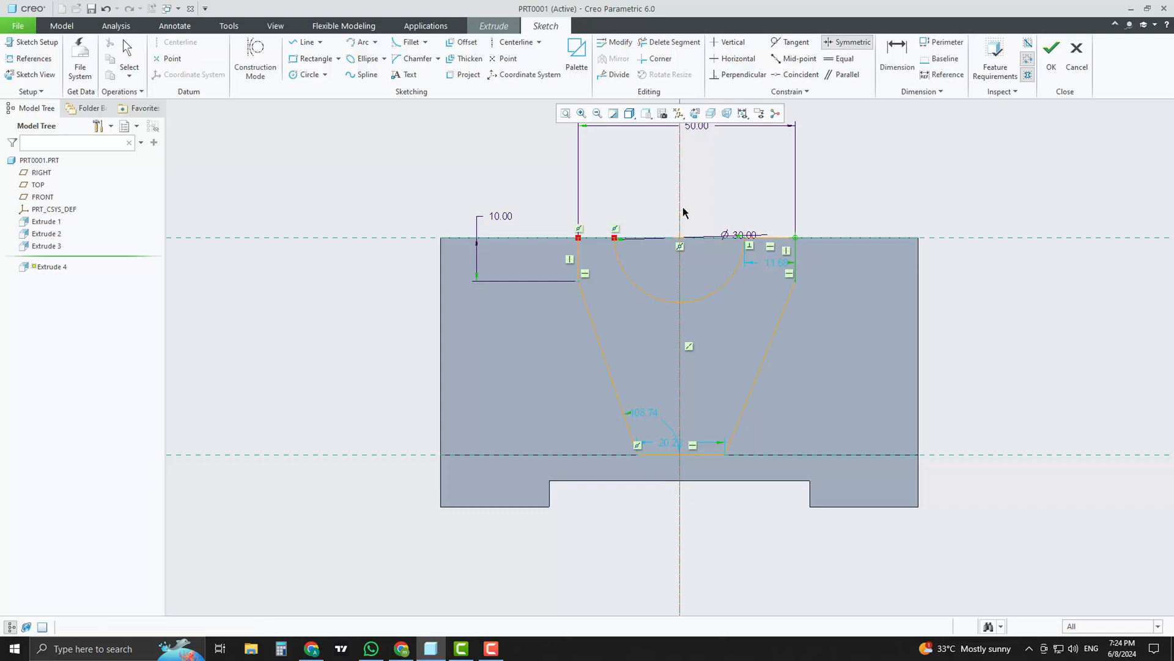
{"action": "left_click", "coordinate": [578, 237]}
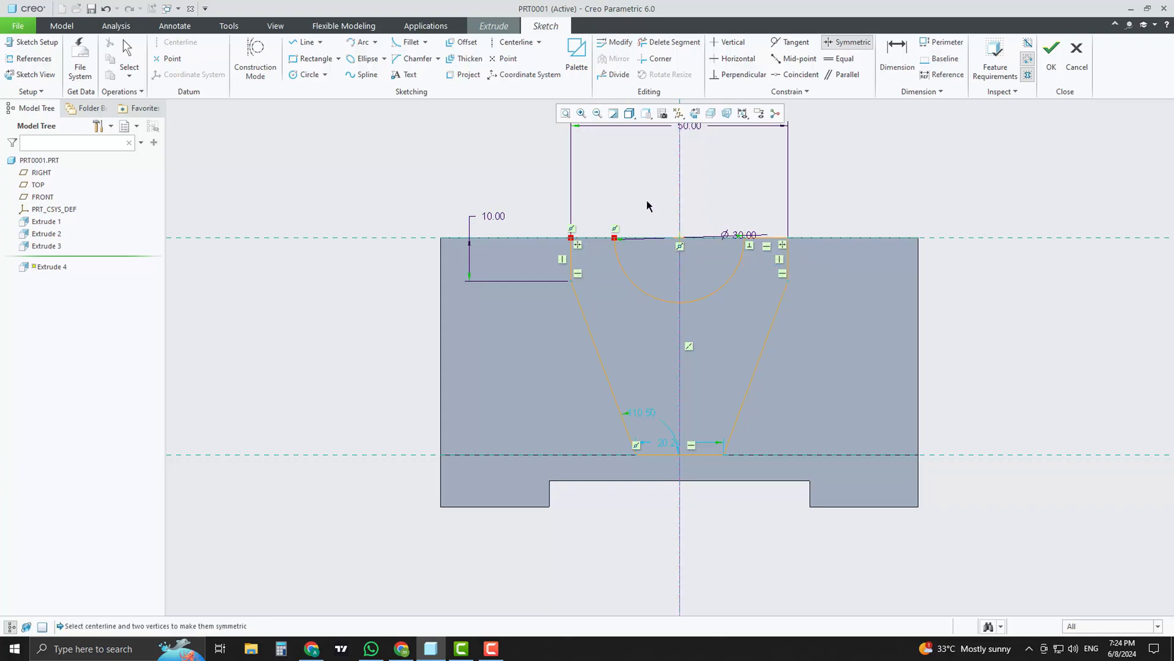
{"action": "middle_click", "coordinate": [648, 200]}
{"action": "left_click_drag", "start_coordinate": [737, 235], "coordinate": [741, 200]}
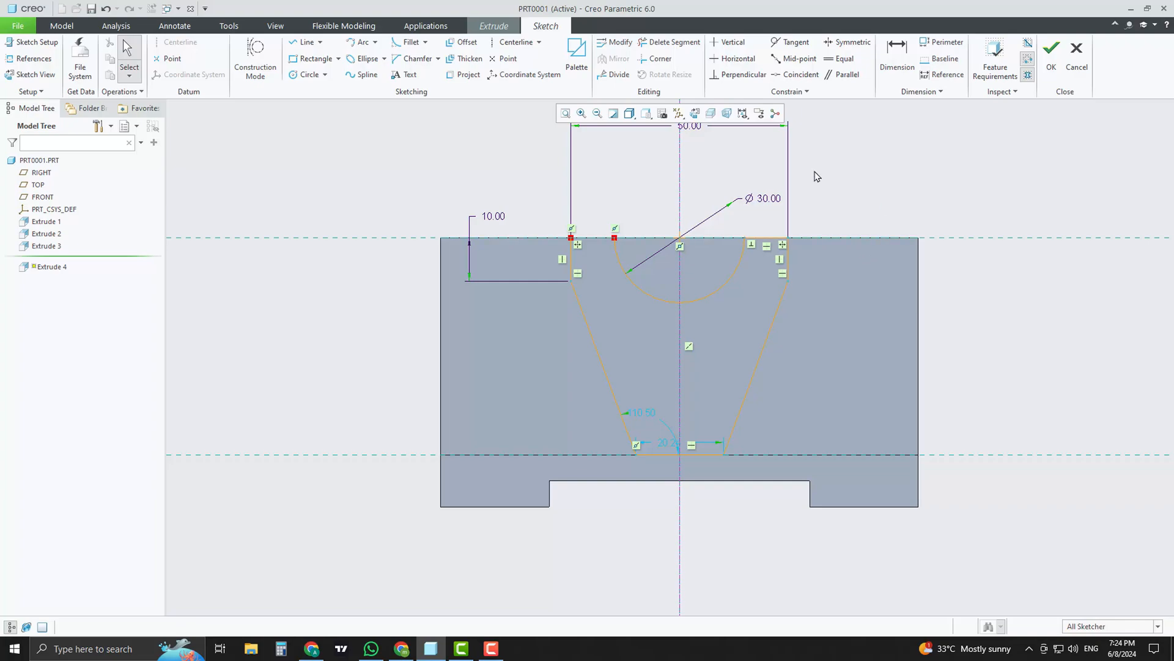
Dimension the profile's bottom line below the part and set its length to 22 mm
{"action": "left_click", "coordinate": [896, 56]}
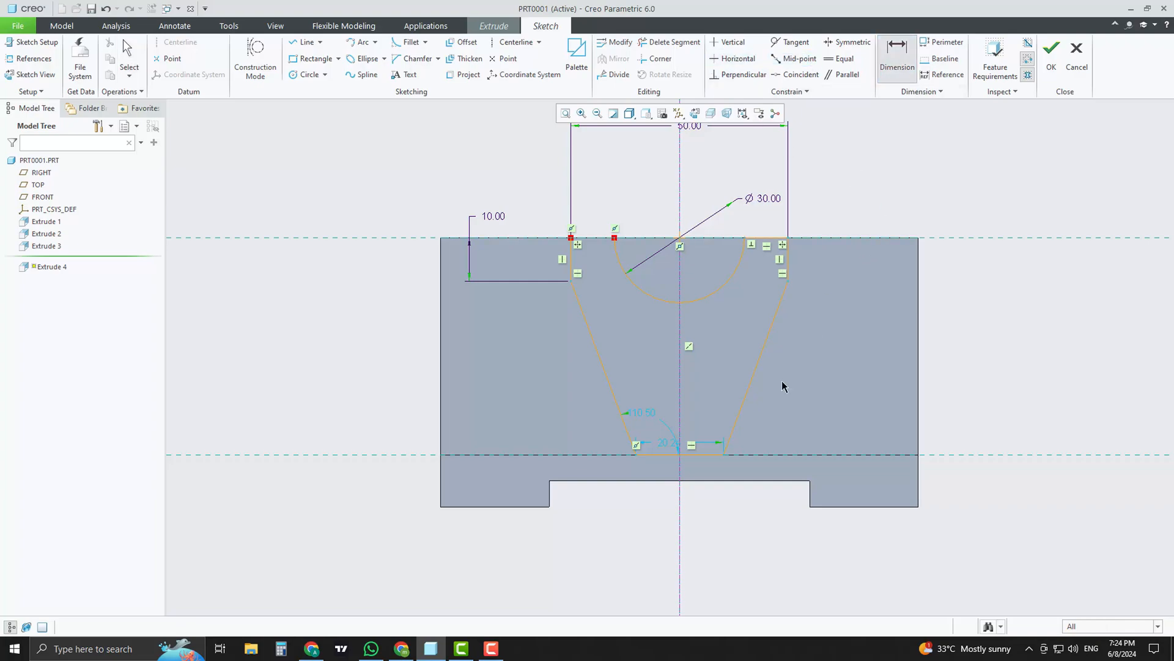
{"action": "left_click", "coordinate": [703, 457]}
{"action": "middle_click", "coordinate": [664, 508]}
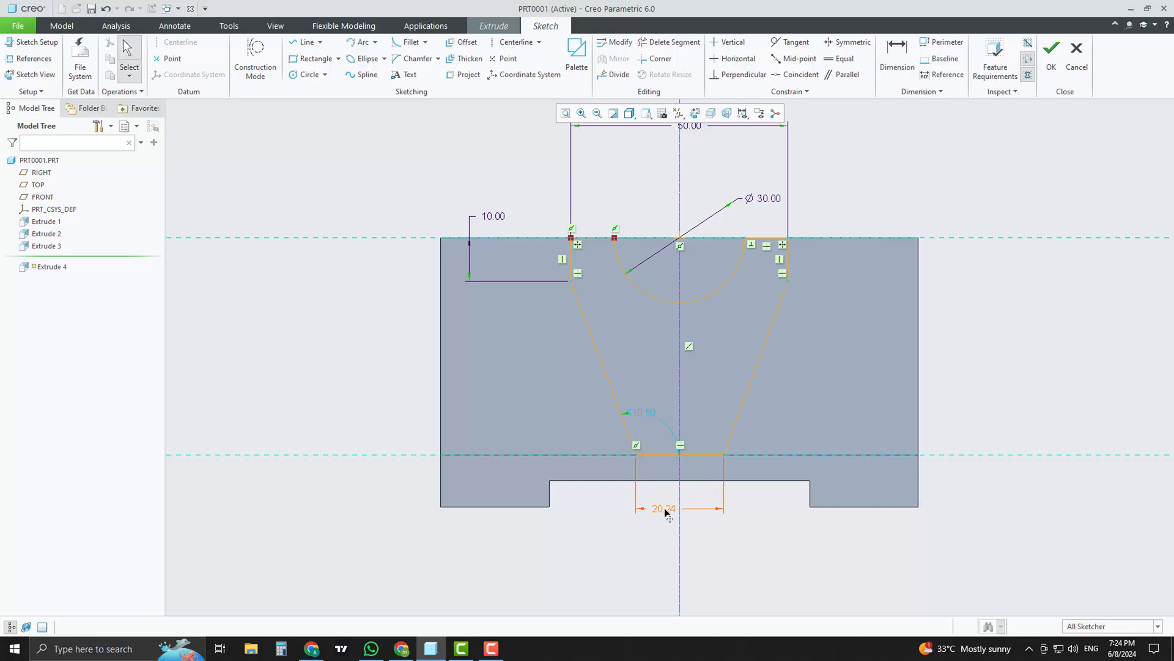
{"action": "double_click", "coordinate": [664, 507]}
{"action": "type", "text": "22"}
{"action": "key", "text": "Return"}
{"action": "left_click", "coordinate": [1016, 323]}
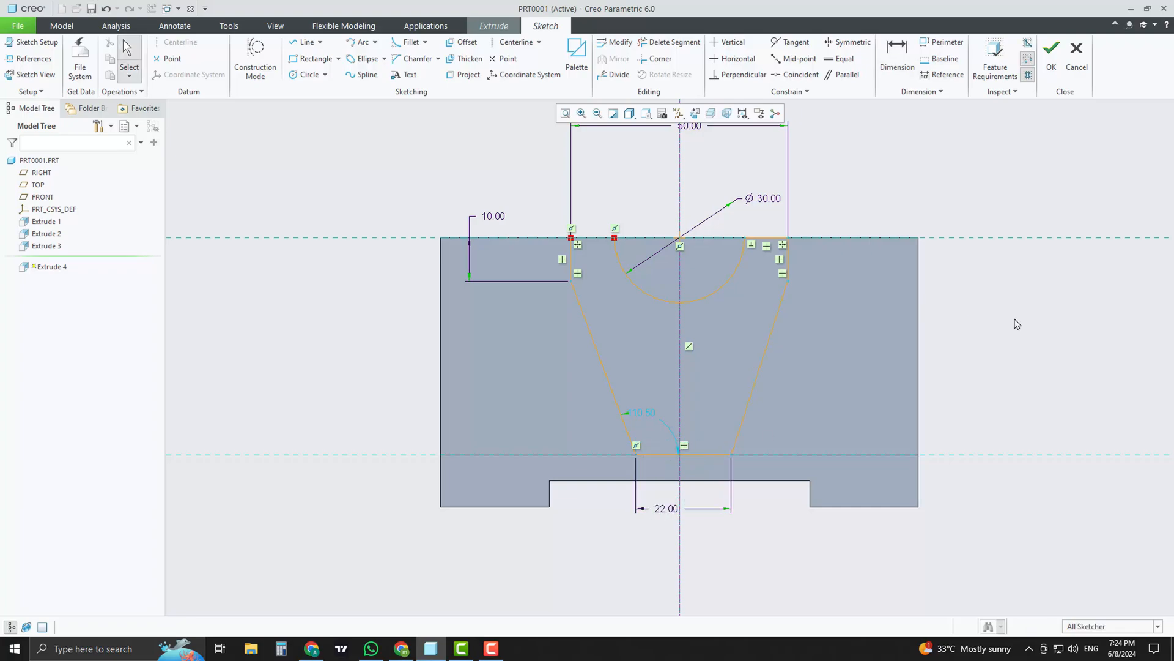
Make the two endpoints of the 22 mm bottom line symmetric about the centerline
{"action": "left_click", "coordinate": [847, 41]}
{"action": "left_click", "coordinate": [732, 455]}
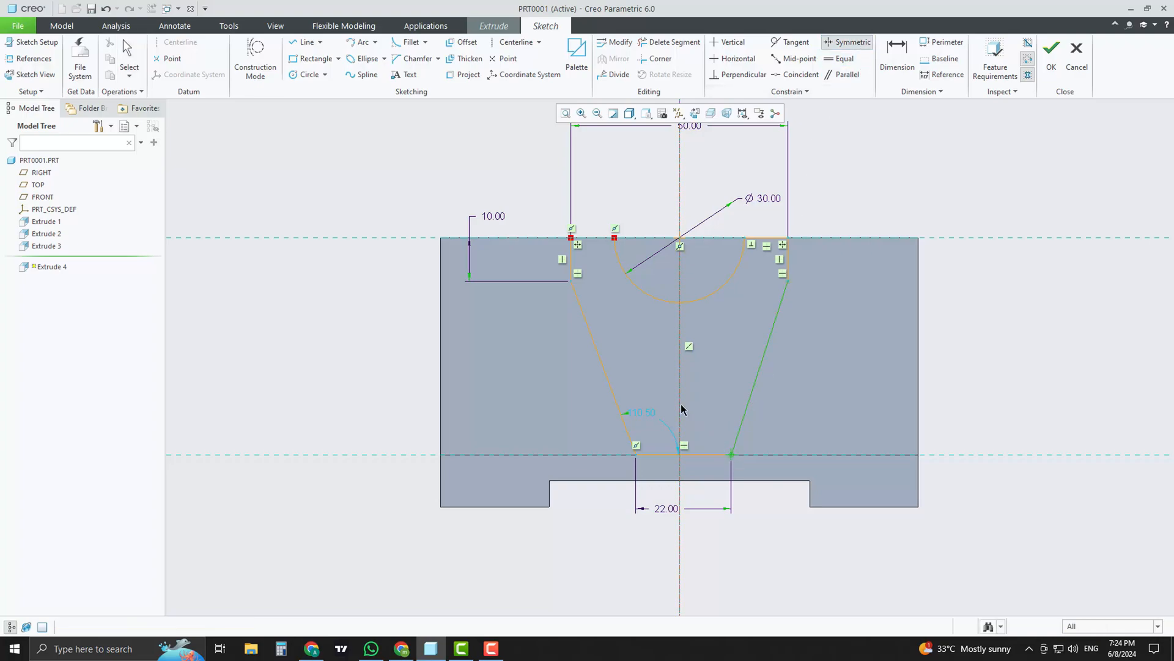
{"action": "left_click", "coordinate": [639, 459]}
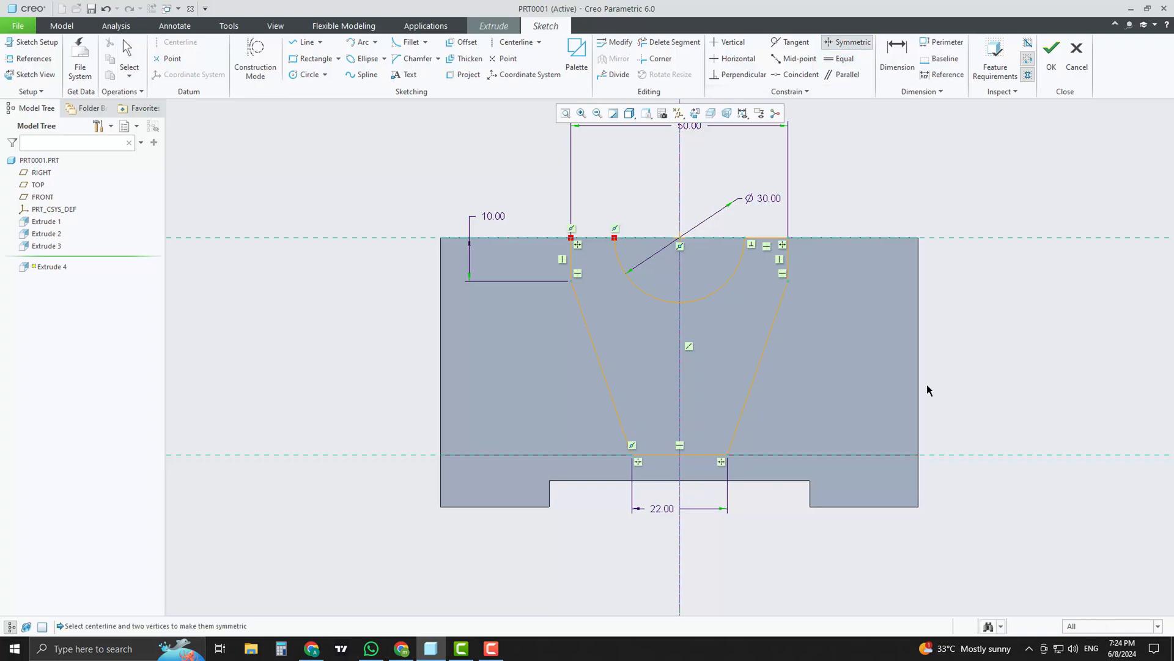
Finish the tapered support sketch and extrude it as a solid with a depth of 23 mm
{"action": "middle_click", "coordinate": [996, 340]}
{"action": "middle_click_drag", "start_coordinate": [978, 341], "coordinate": [946, 360]}
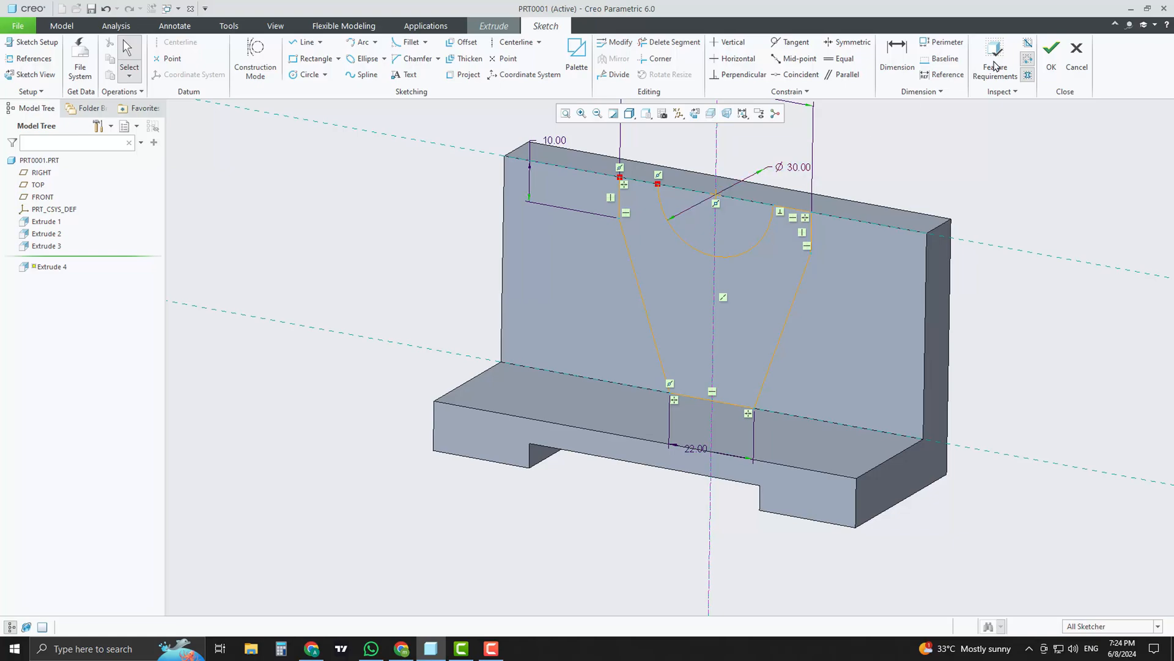
{"action": "left_click", "coordinate": [1050, 55]}
{"action": "double_click", "coordinate": [145, 56]}
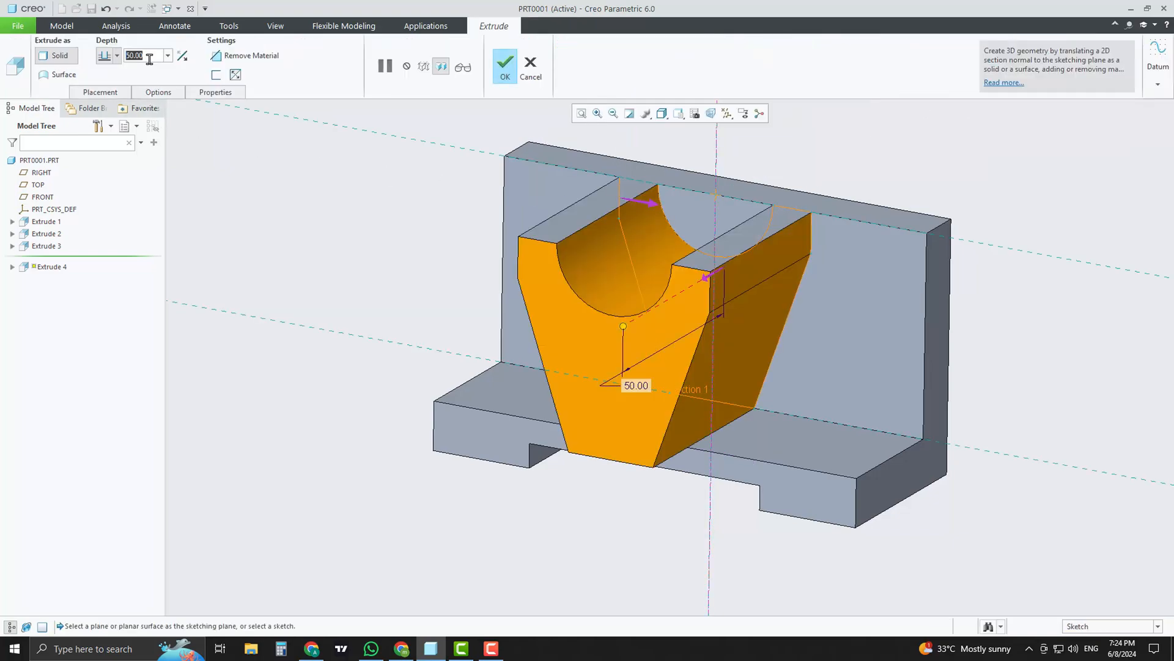
{"action": "type", "text": "23"}
{"action": "key", "text": "Return"}
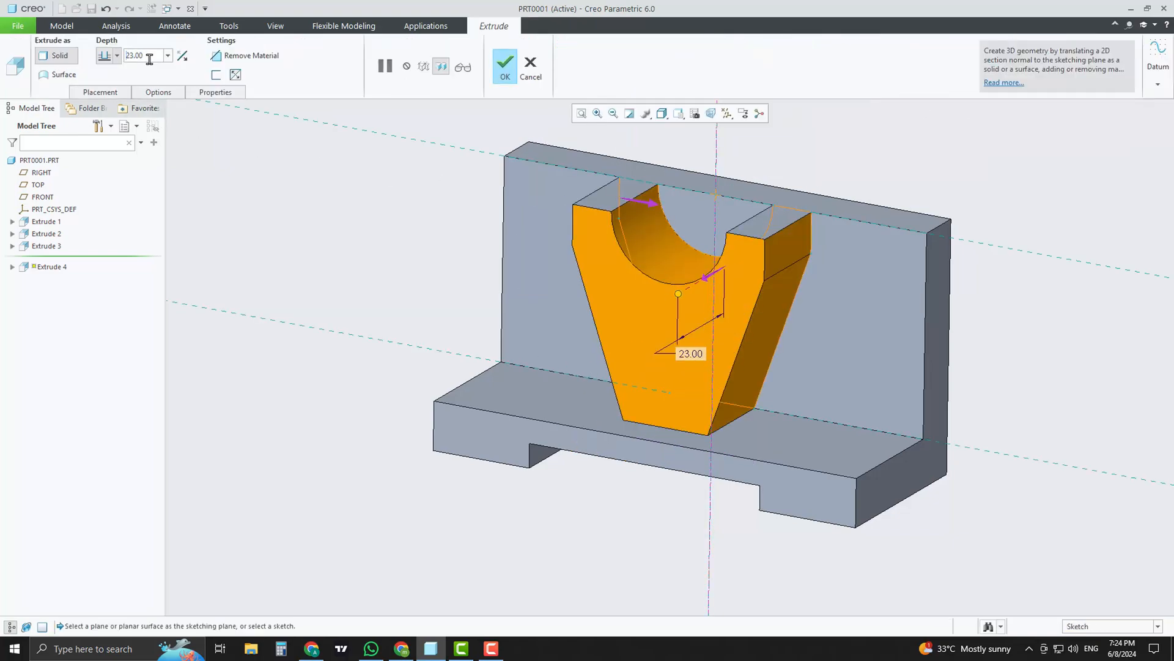
{"action": "left_click", "coordinate": [507, 67]}
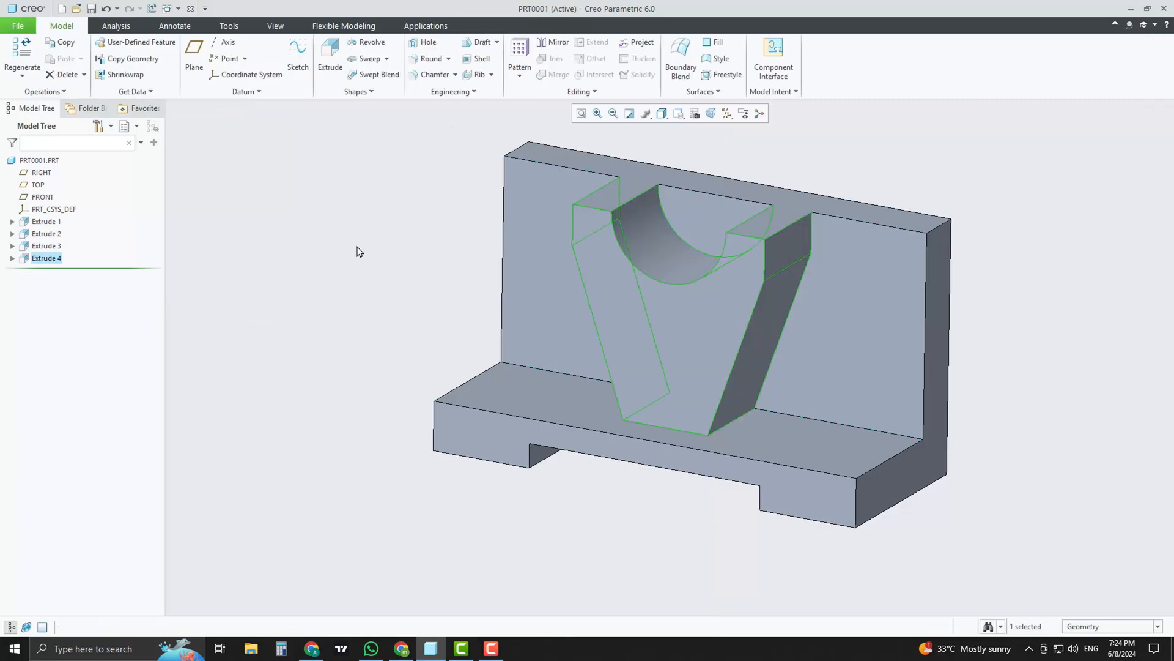
Sketch a new extrude section on the wall's front face by projecting the cutout's semicircular arc and the straight edge closing it
{"action": "left_click", "coordinate": [331, 58]}
{"action": "left_click", "coordinate": [710, 222]}
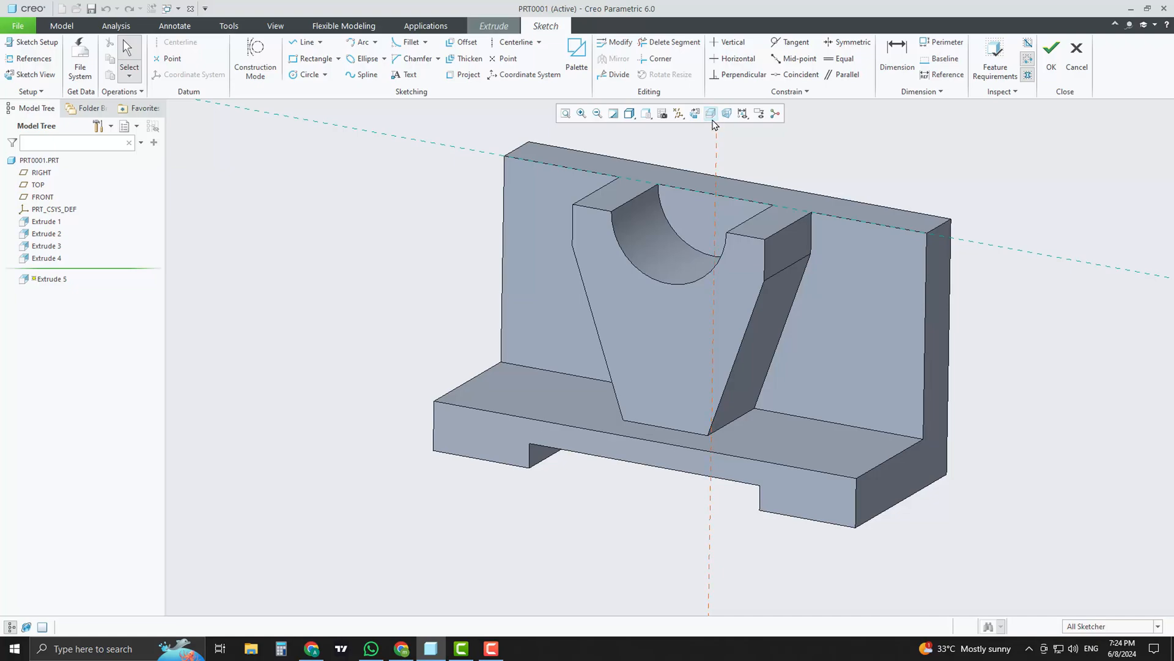
{"action": "left_click", "coordinate": [695, 113]}
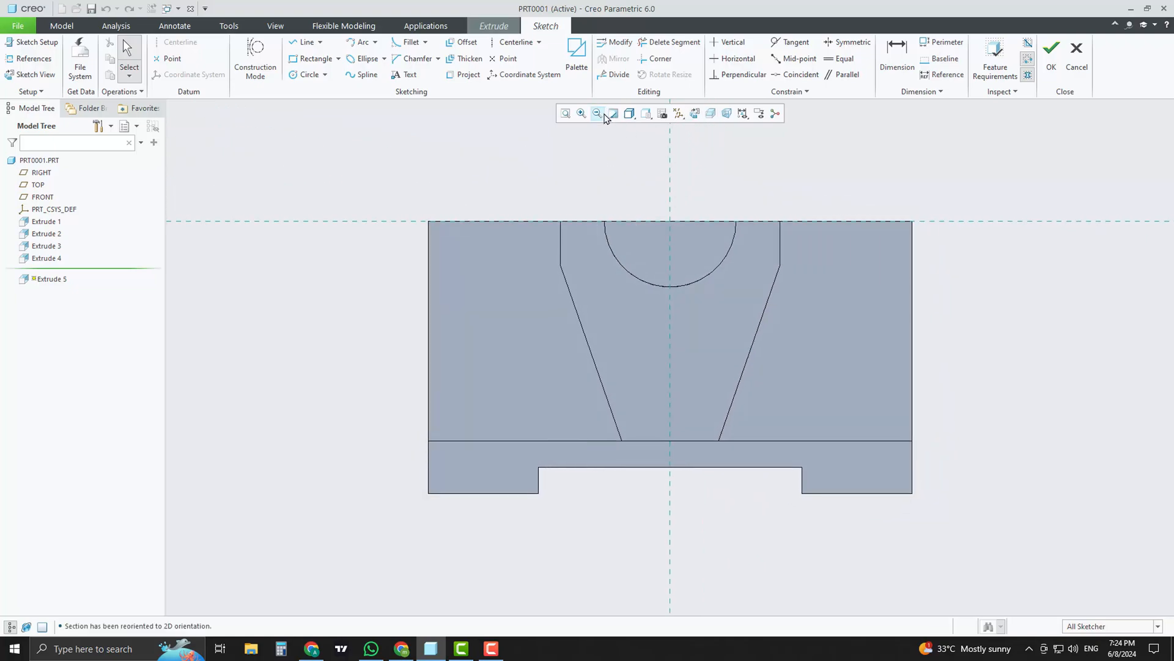
{"action": "left_click", "coordinate": [464, 74]}
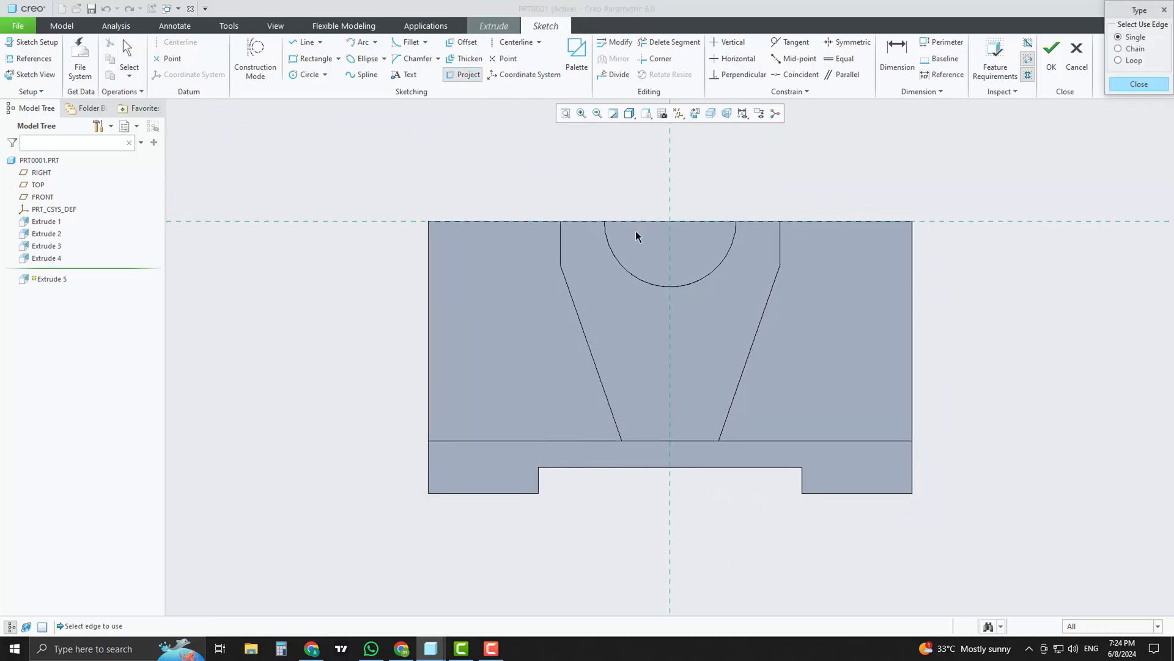
{"action": "left_click", "coordinate": [645, 222]}
{"action": "left_click", "coordinate": [615, 255]}
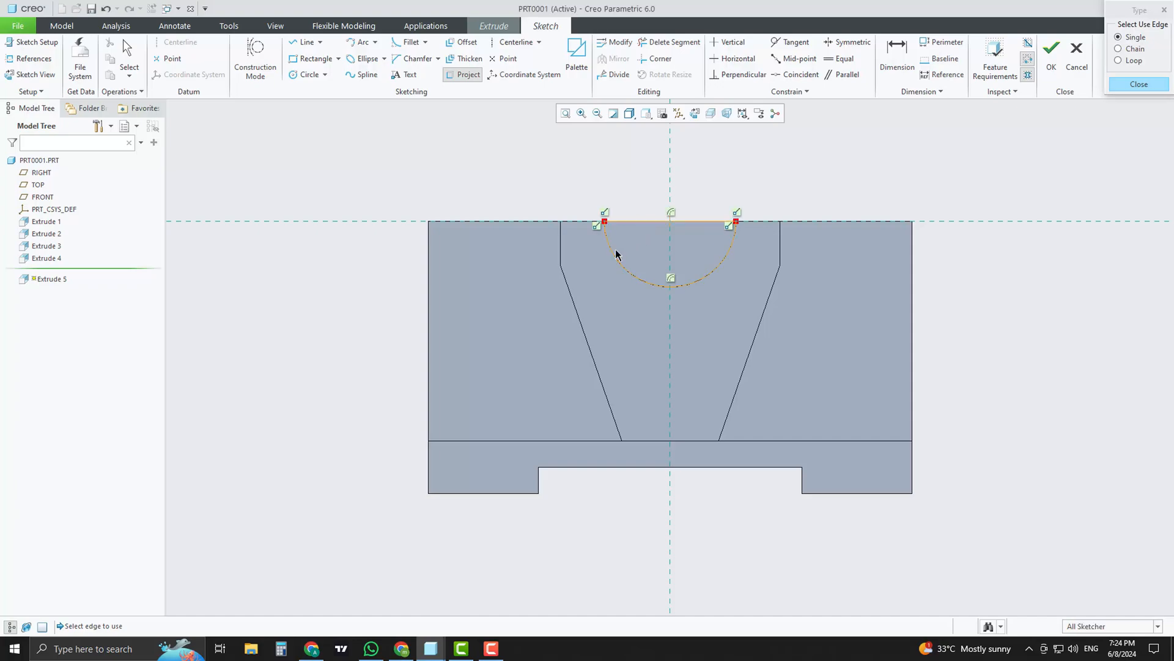
{"action": "middle_click", "coordinate": [832, 183]}
{"action": "key", "text": "ctrl+d"}
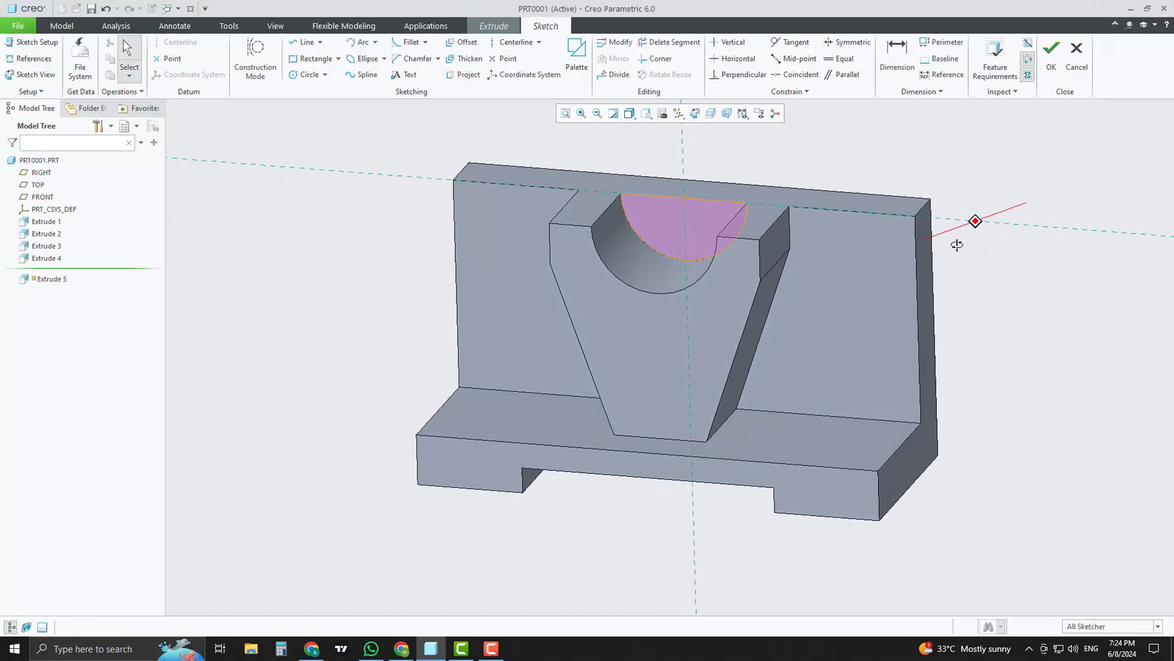
{"action": "left_click", "coordinate": [1050, 69]}
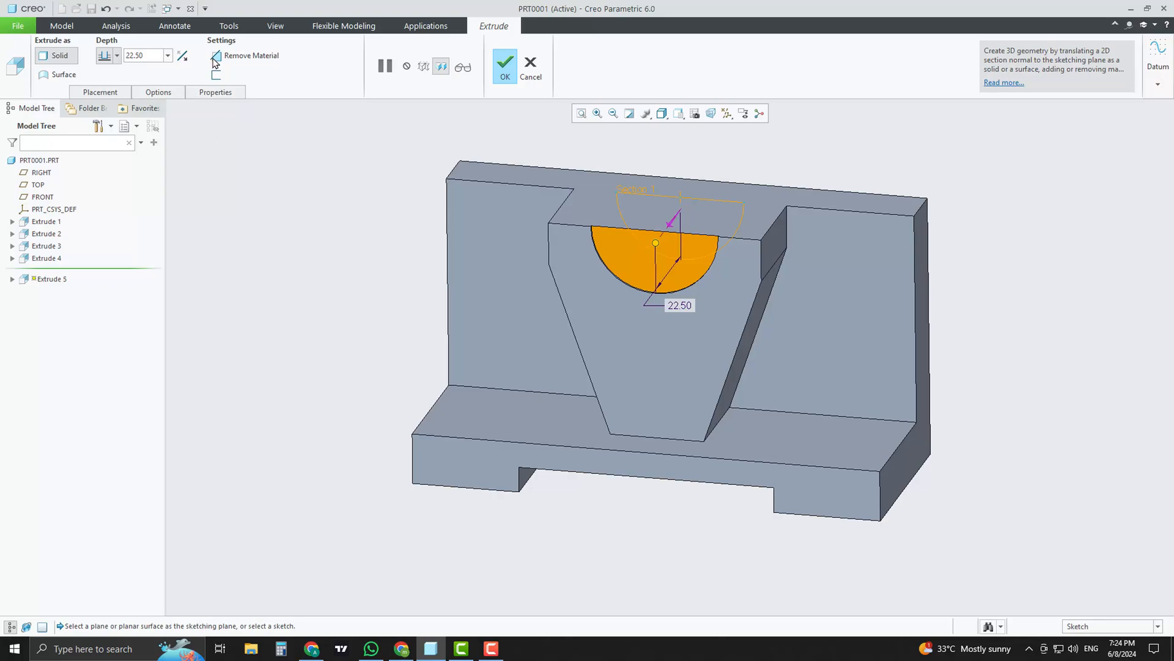
Extrude the semicircular section as a Through All material removal, flipped into the upright wall
{"action": "left_click", "coordinate": [215, 56]}
{"action": "left_click", "coordinate": [182, 56]}
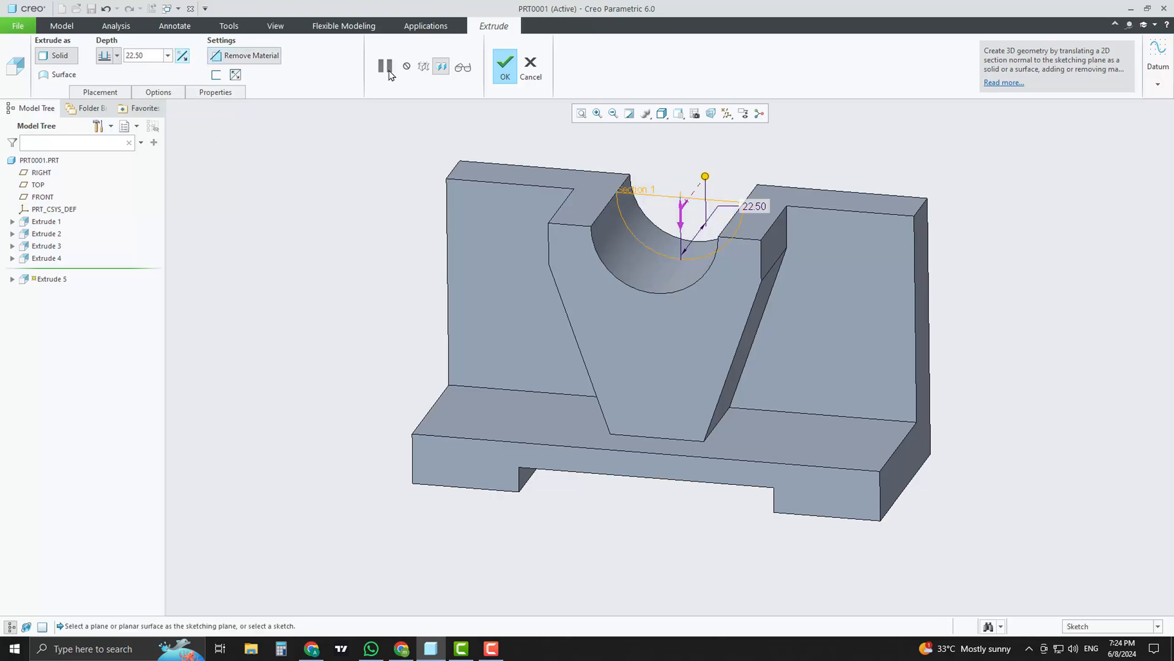
{"action": "left_click", "coordinate": [117, 56]}
{"action": "left_click", "coordinate": [104, 126]}
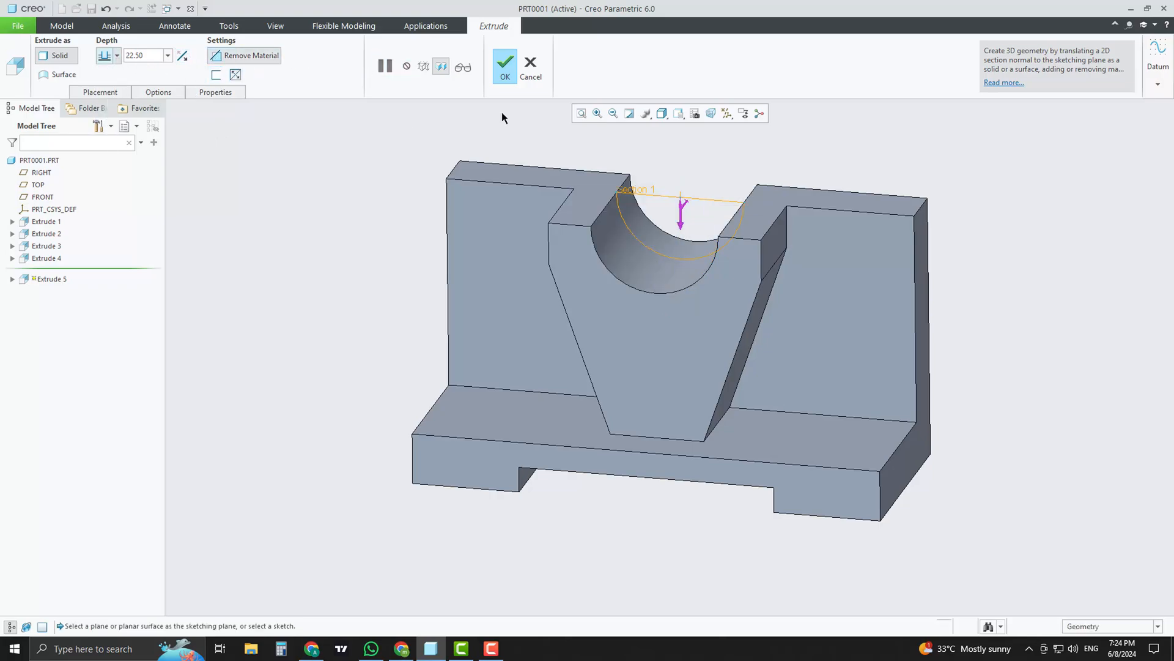
{"action": "left_click", "coordinate": [506, 68]}
{"action": "middle_click_drag", "start_coordinate": [296, 268], "coordinate": [378, 336]}
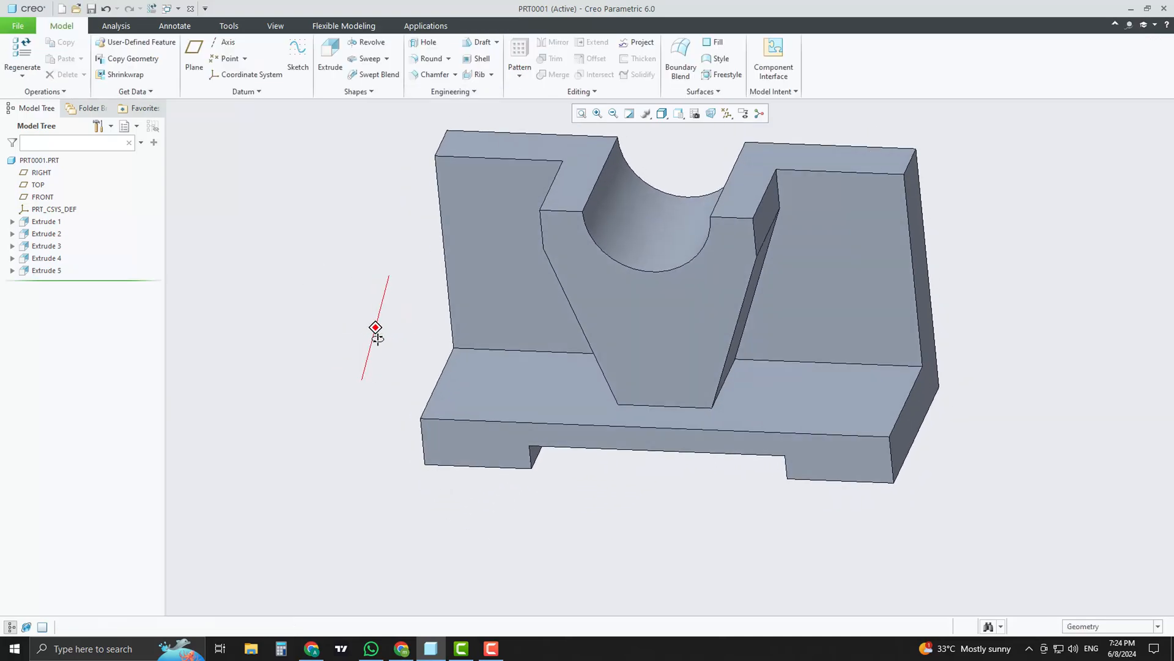
{"action": "scroll", "coordinate": [667, 339], "scroll_direction": "down", "scroll_amount": 3}
{"action": "scroll", "coordinate": [721, 343], "scroll_direction": "up", "scroll_amount": 4}
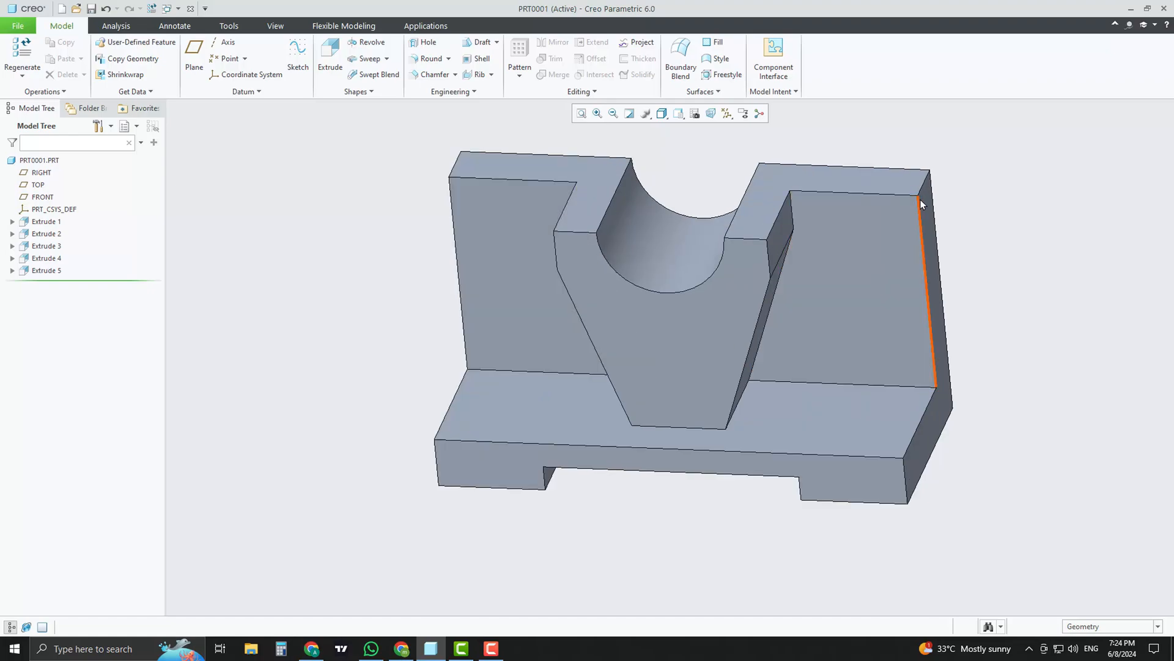
{"action": "middle_click_drag", "start_coordinate": [962, 152], "coordinate": [936, 170]}
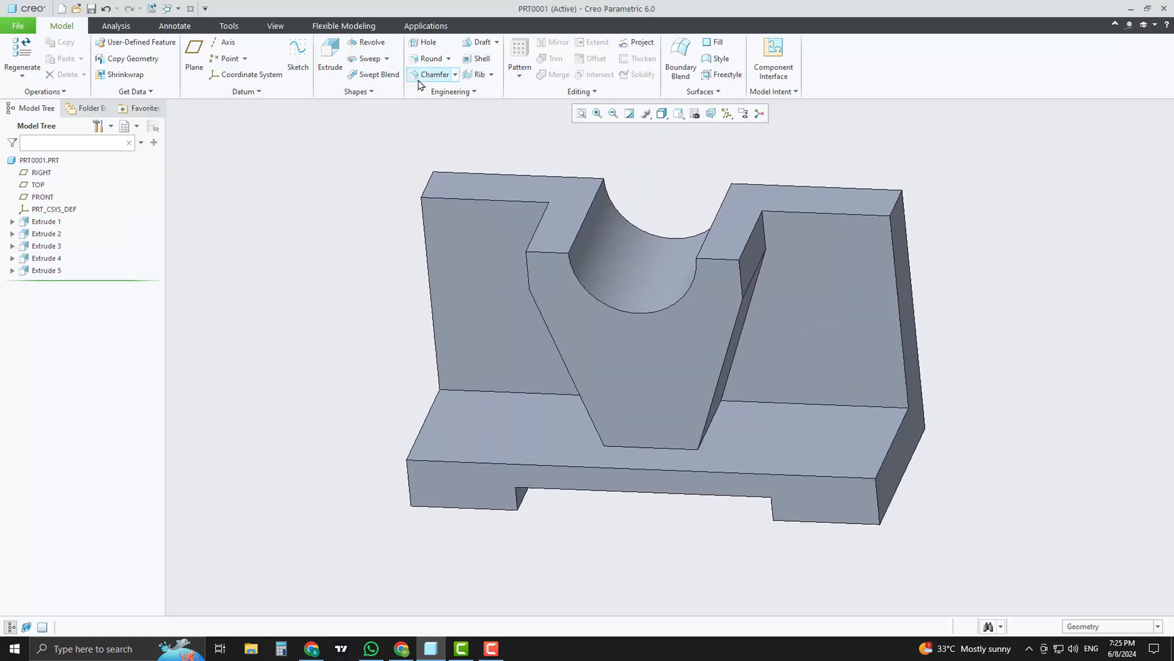
Round the wall's two upper corner edges and the base's two front corner edges with a 12 mm radius
{"action": "left_click", "coordinate": [455, 75]}
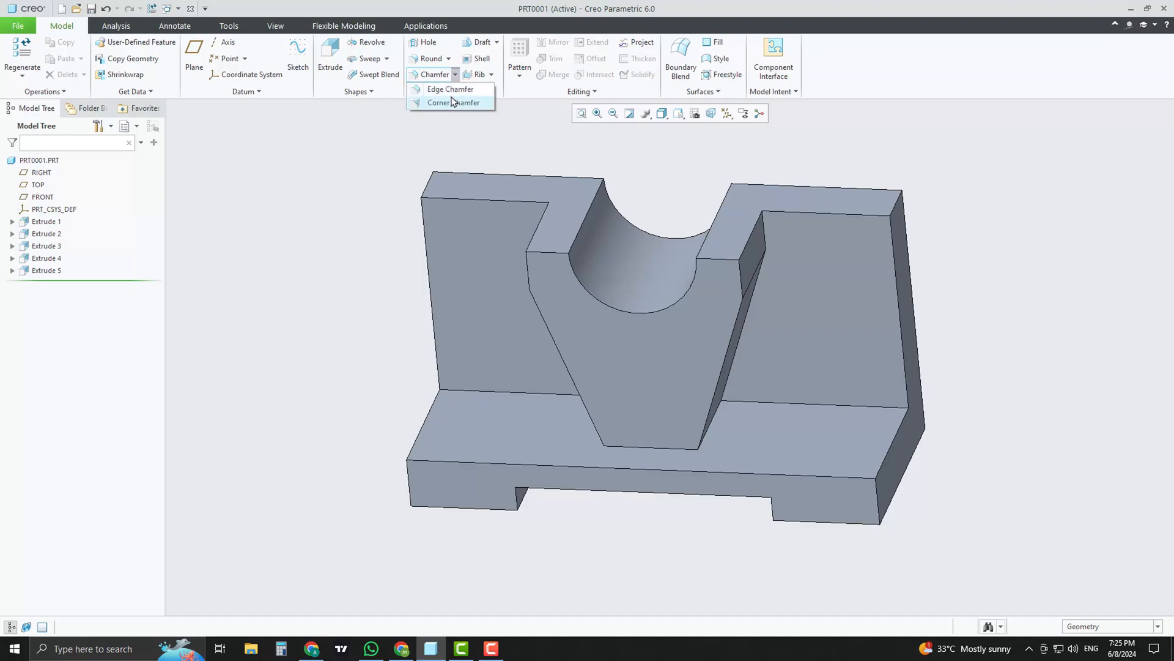
{"action": "left_click", "coordinate": [428, 58]}
{"action": "double_click", "coordinate": [147, 55]}
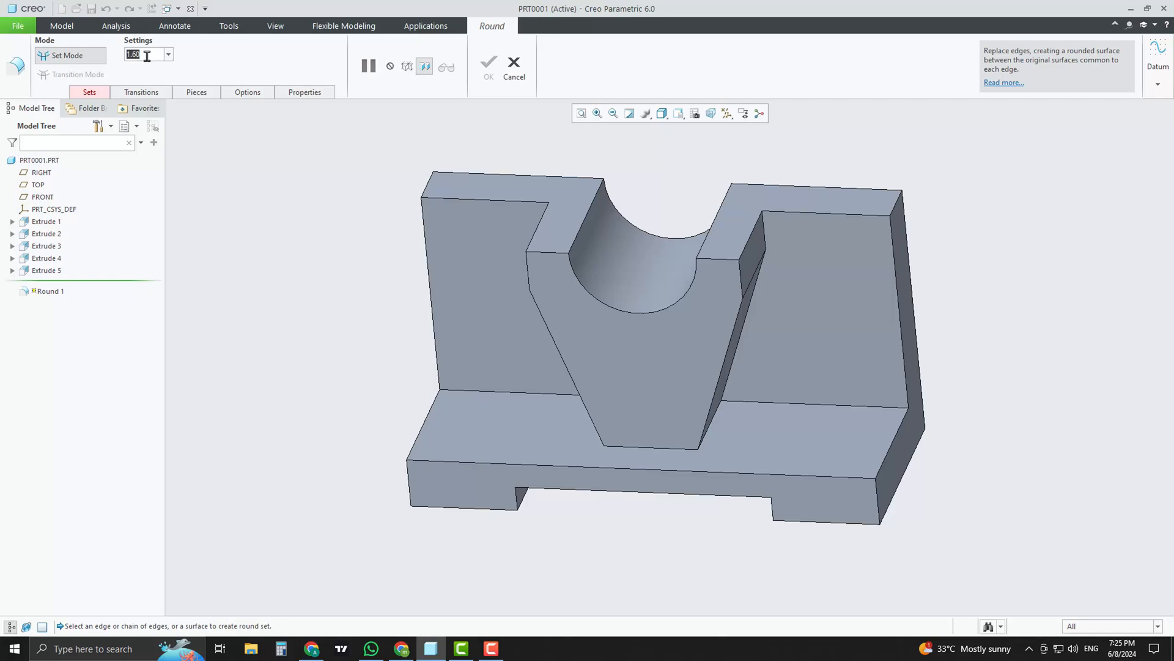
{"action": "type", "text": "12"}
{"action": "key", "text": "Return"}
{"action": "left_click", "coordinate": [894, 206]}
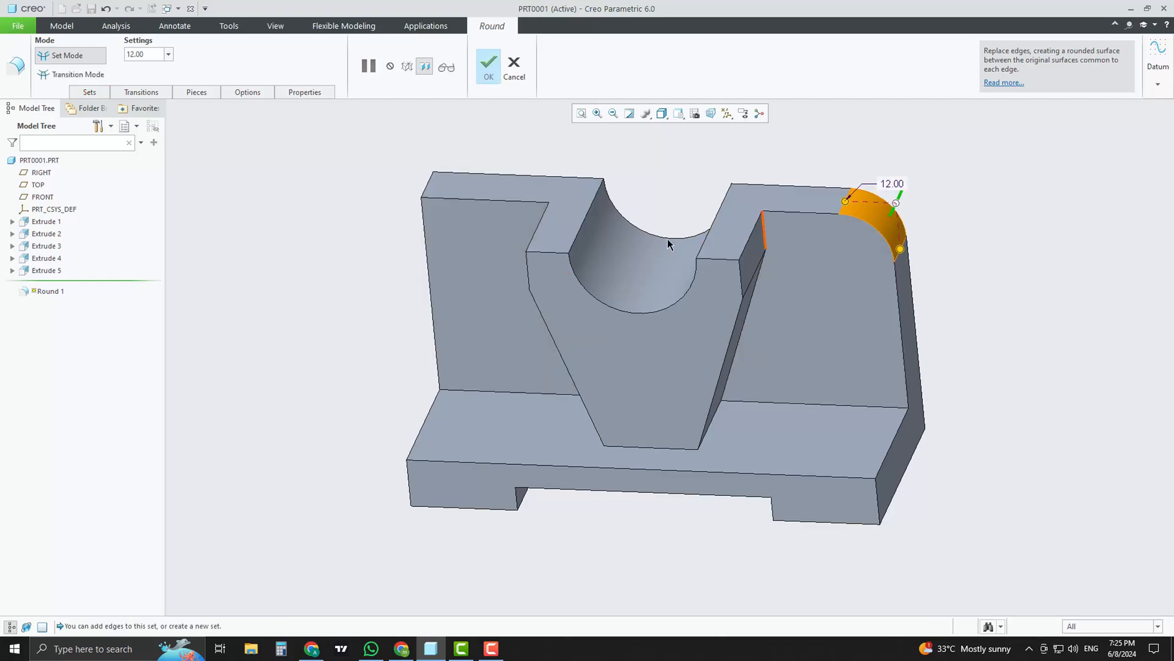
{"action": "left_click", "coordinate": [429, 191], "text": "ctrl"}
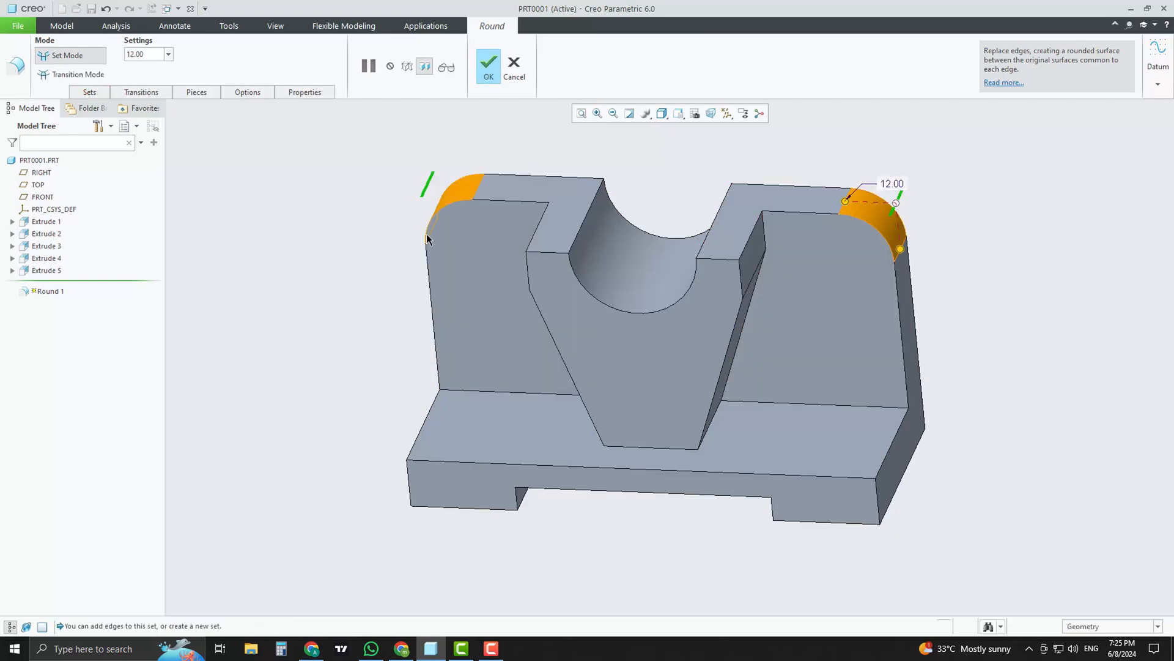
{"action": "left_click", "coordinate": [411, 487], "text": "ctrl"}
{"action": "left_click", "coordinate": [877, 490], "text": "ctrl"}
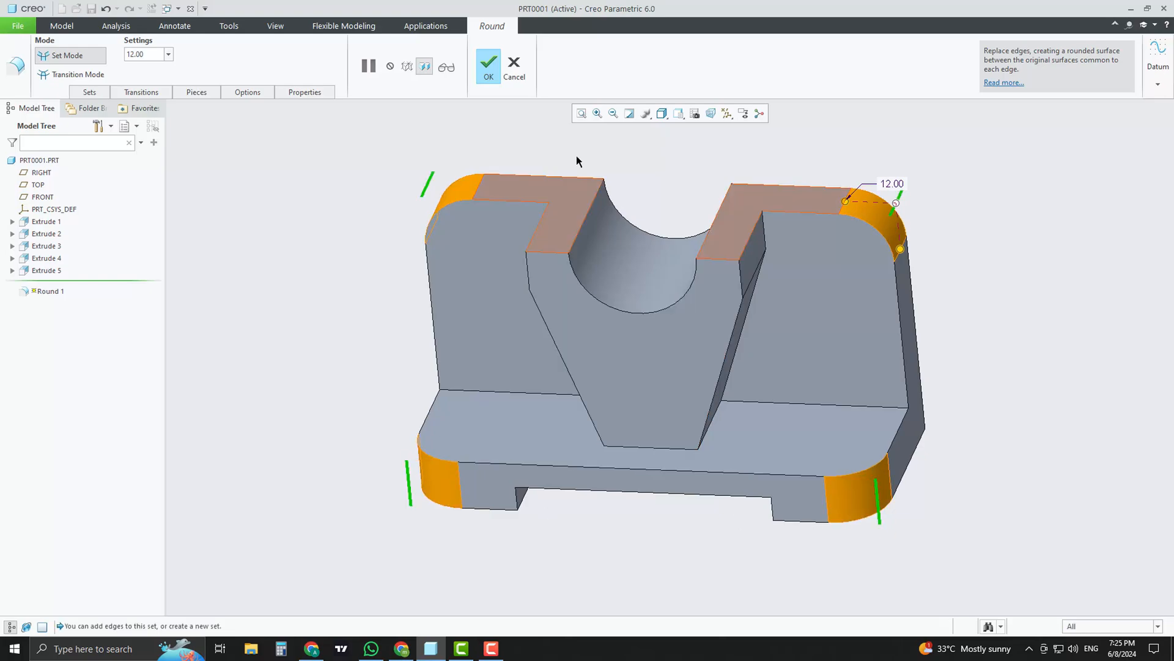
{"action": "left_click", "coordinate": [488, 67]}
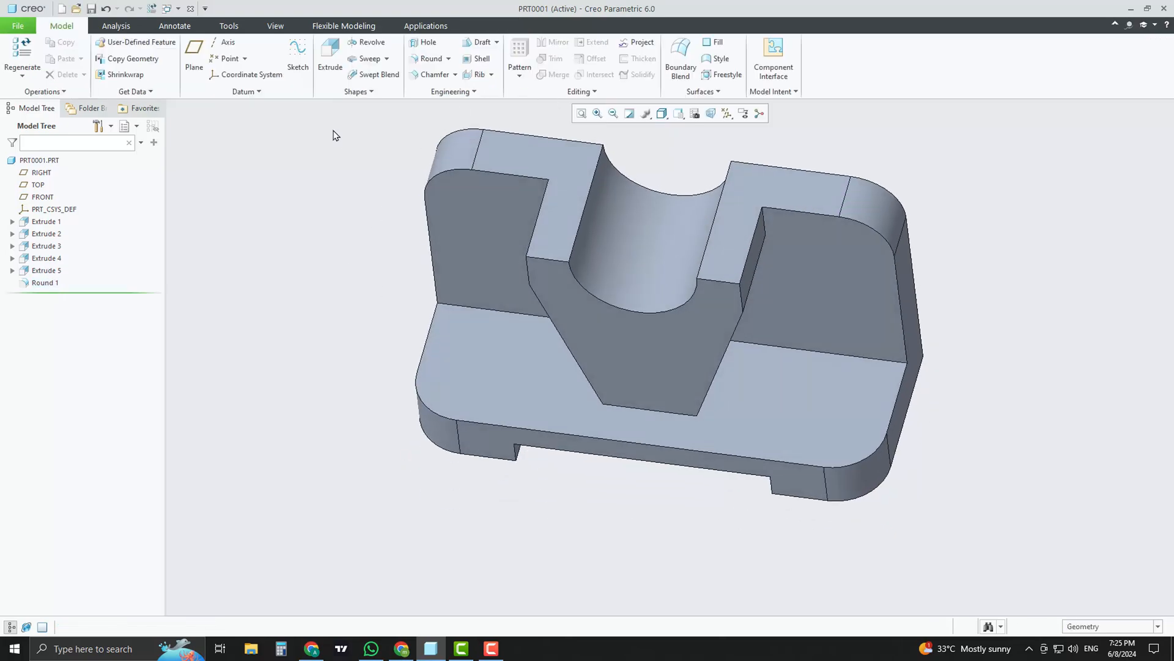
Sketch two circles about 13 mm in diameter on the base's top face, each concentric with a rounded front corner
{"action": "left_click", "coordinate": [330, 58]}
{"action": "left_click", "coordinate": [846, 409]}
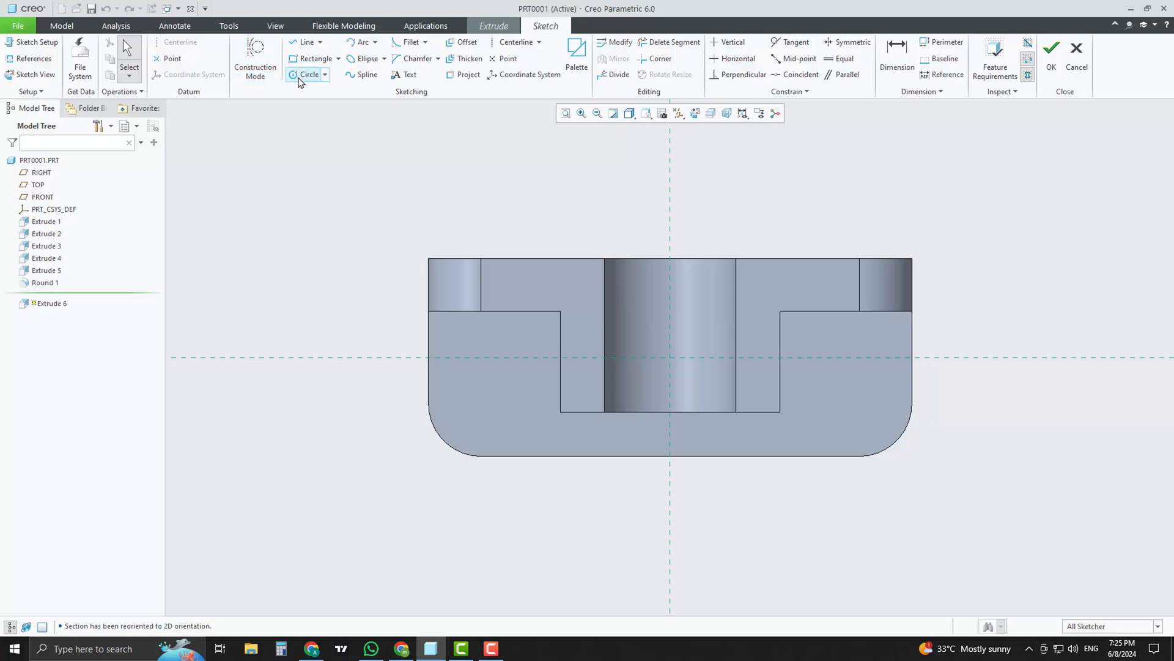
{"action": "left_click", "coordinate": [301, 75]}
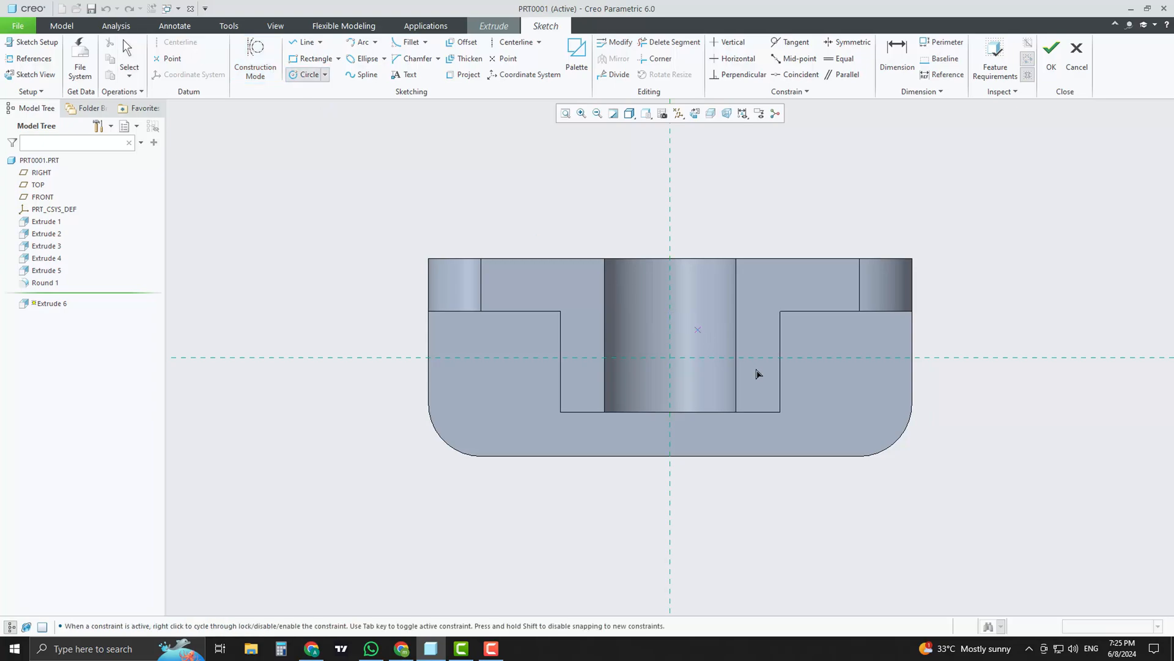
{"action": "left_click", "coordinate": [886, 421]}
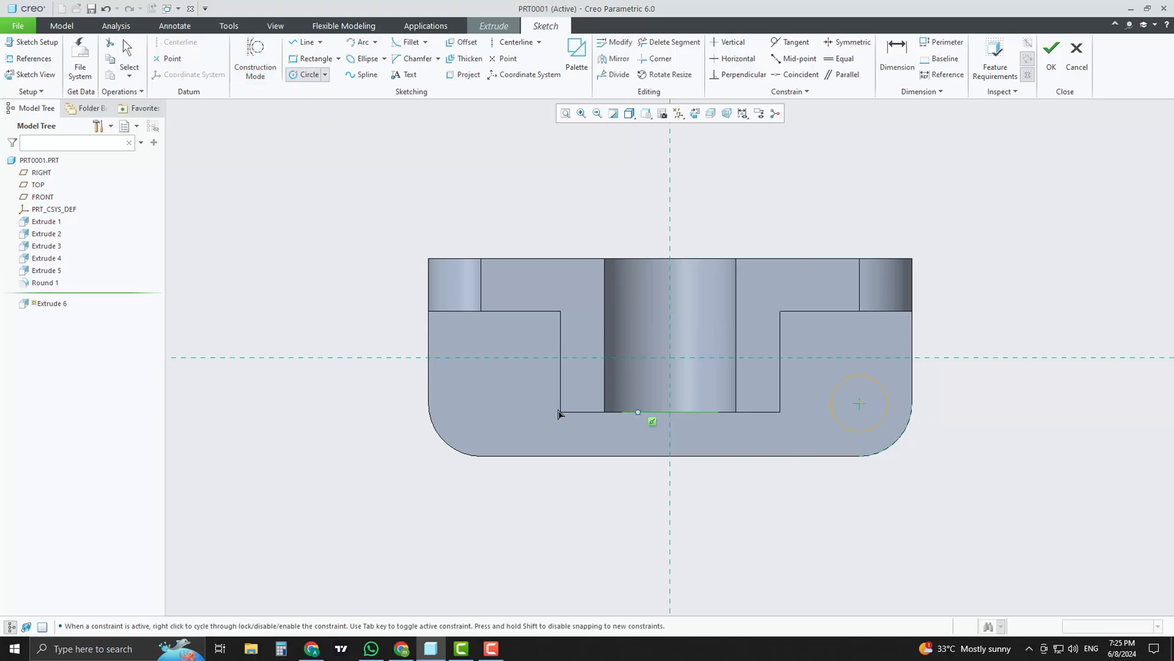
{"action": "left_click", "coordinate": [481, 404]}
{"action": "left_click", "coordinate": [481, 403]}
{"action": "left_click", "coordinate": [507, 390]}
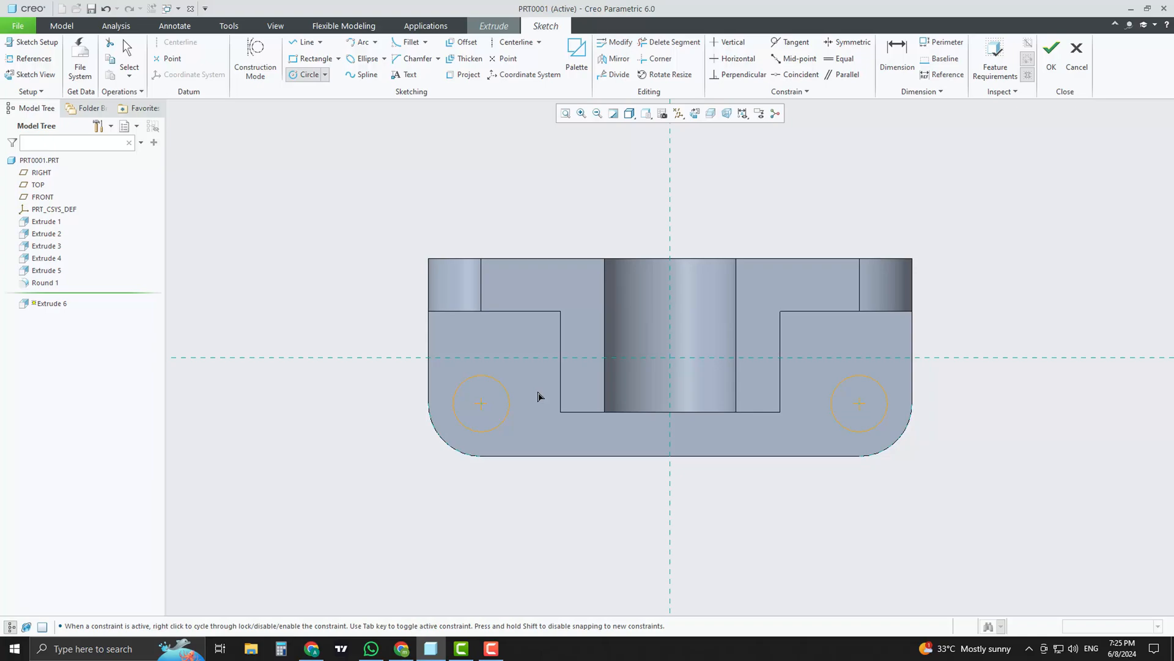
{"action": "middle_click", "coordinate": [969, 406]}
Constrain the two circles to equal radii and set their diameter to 12 mm
{"action": "left_click", "coordinate": [840, 59]}
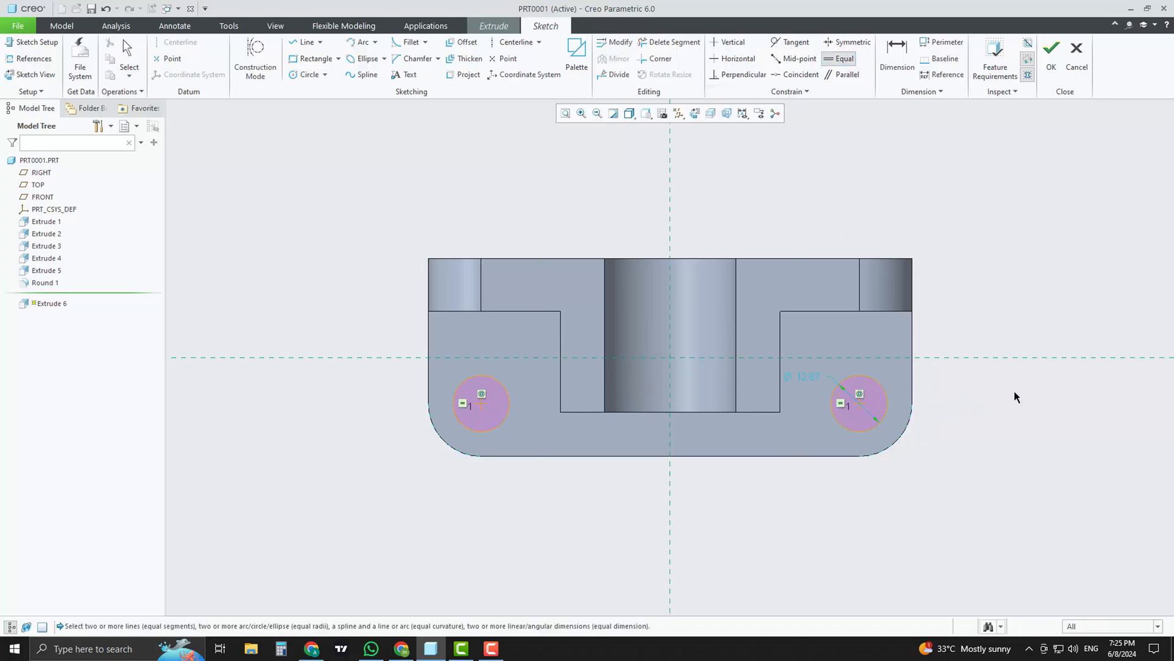
{"action": "scroll", "coordinate": [791, 385], "scroll_direction": "up", "scroll_amount": 1}
{"action": "scroll", "coordinate": [637, 371], "scroll_direction": "down", "scroll_amount": 2}
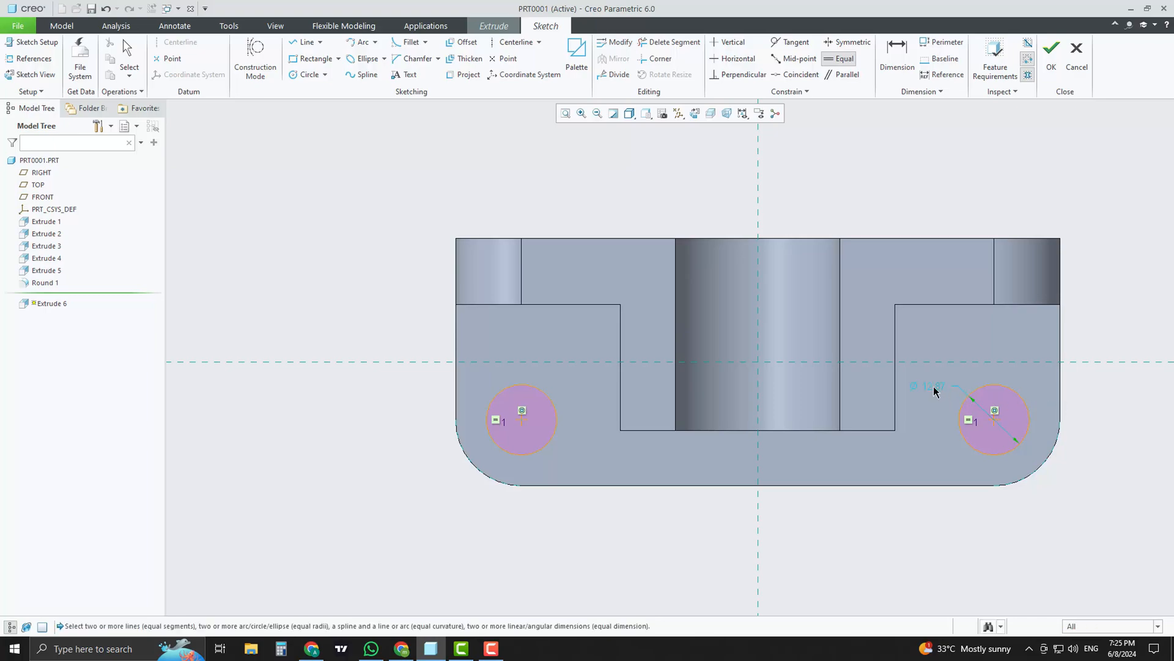
{"action": "middle_click", "coordinate": [1107, 286]}
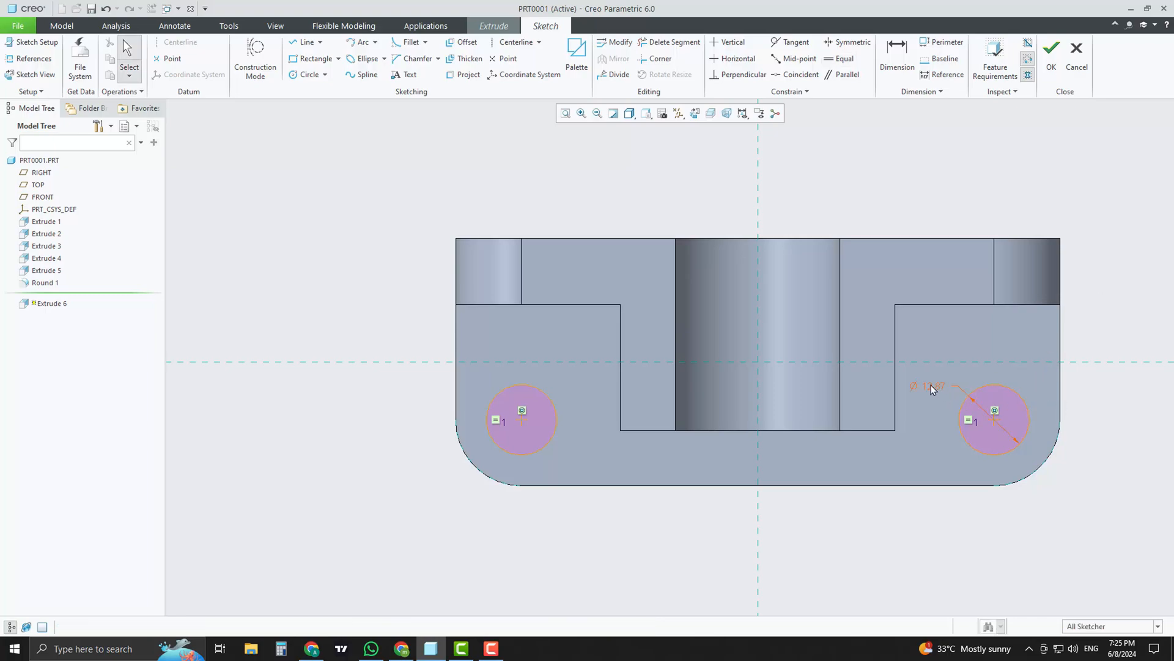
{"action": "type", "text": "12"}
{"action": "key", "text": "Return"}
Finish the circle sketch and extrude it as a Through All material removal to make two holes in the base
{"action": "key", "text": "ctrl+d"}
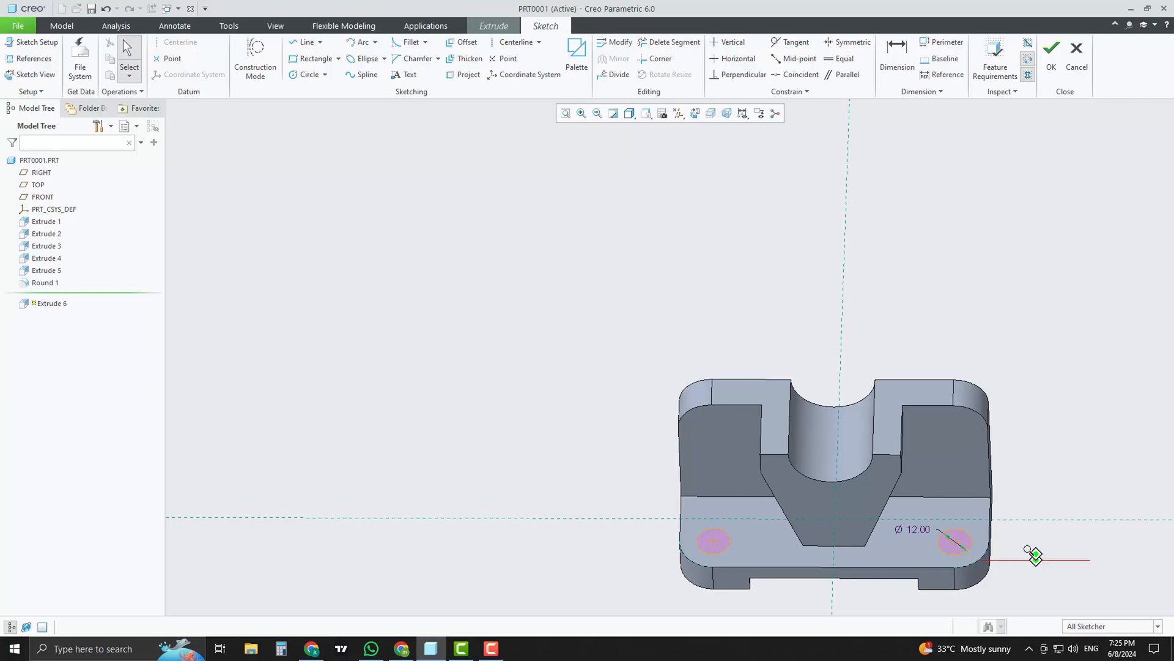
{"action": "middle_click_drag", "start_coordinate": [1062, 551], "coordinate": [926, 451]}
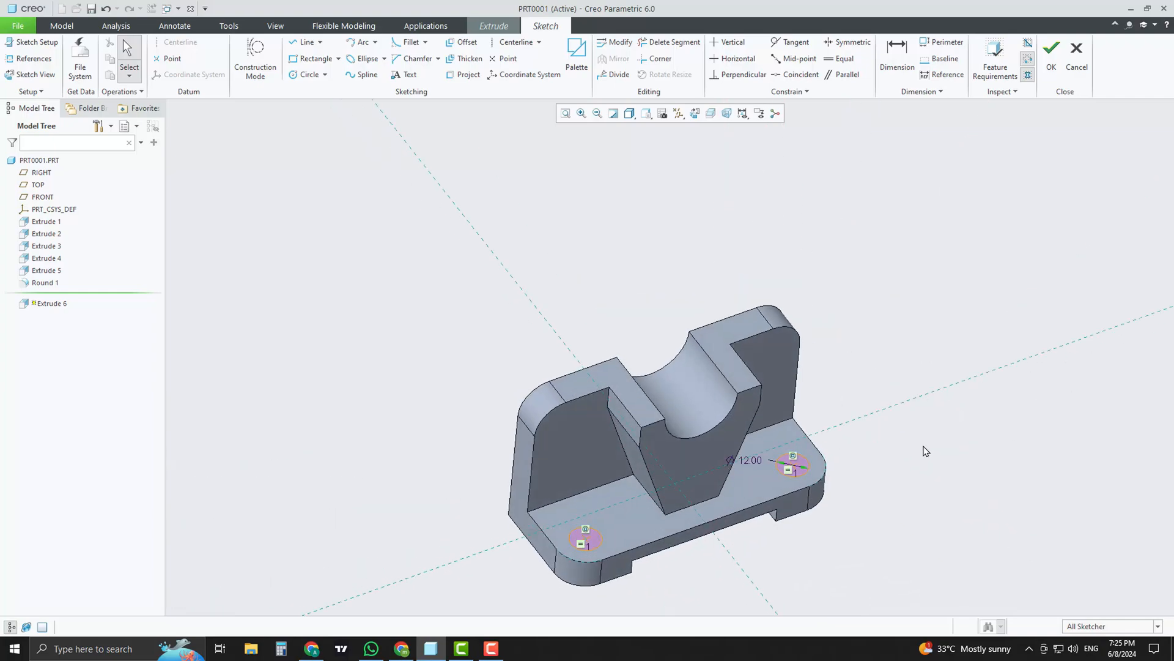
{"action": "left_click", "coordinate": [1048, 68]}
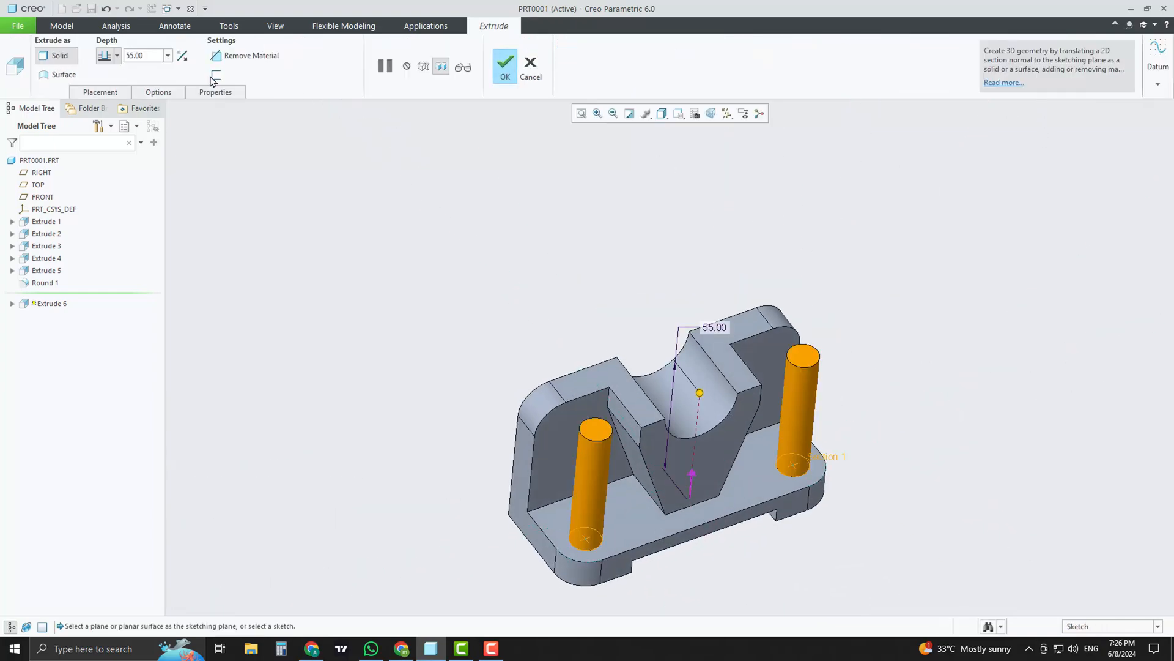
{"action": "left_click", "coordinate": [214, 56]}
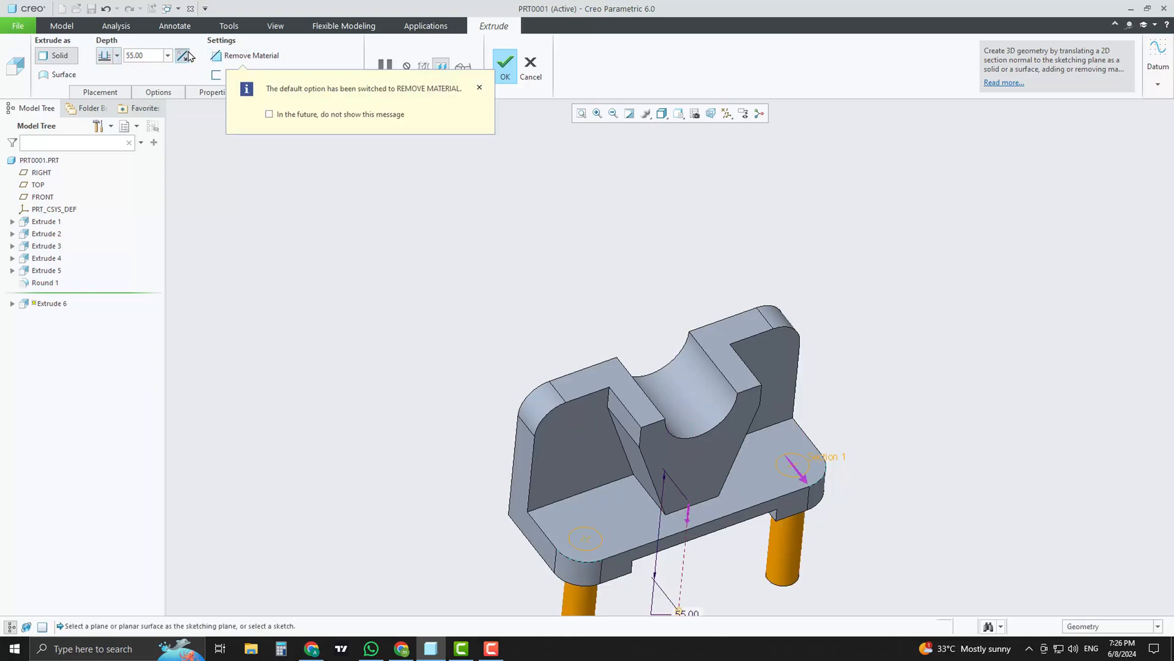
{"action": "left_click", "coordinate": [117, 55]}
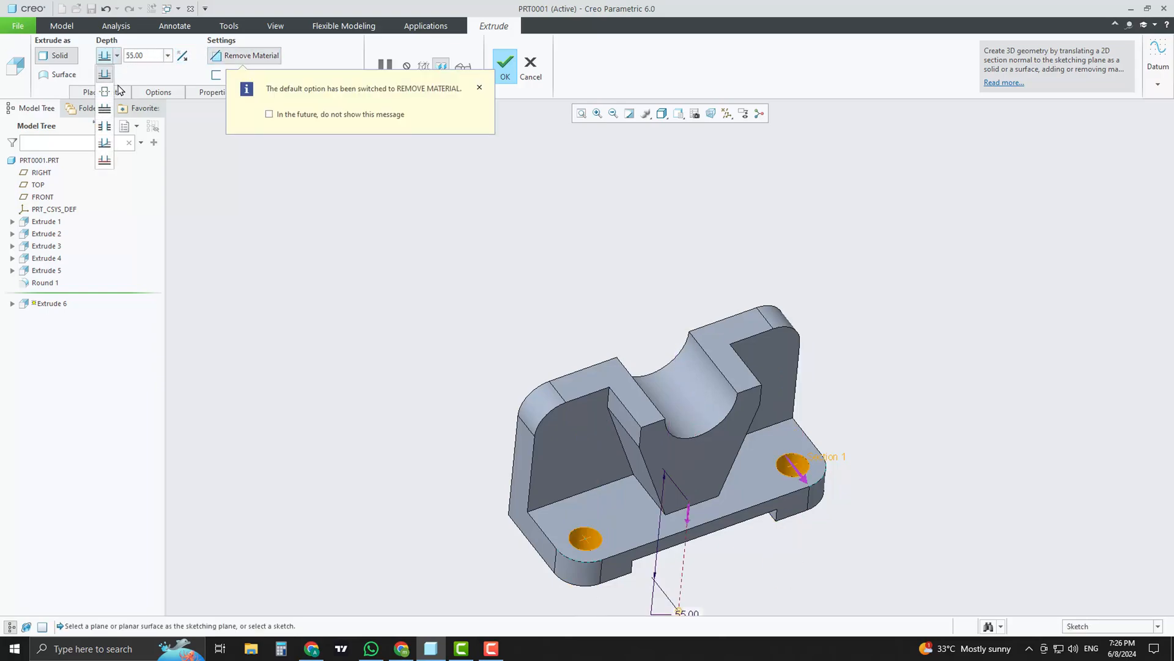
{"action": "left_click", "coordinate": [104, 126]}
{"action": "left_click", "coordinate": [505, 64]}
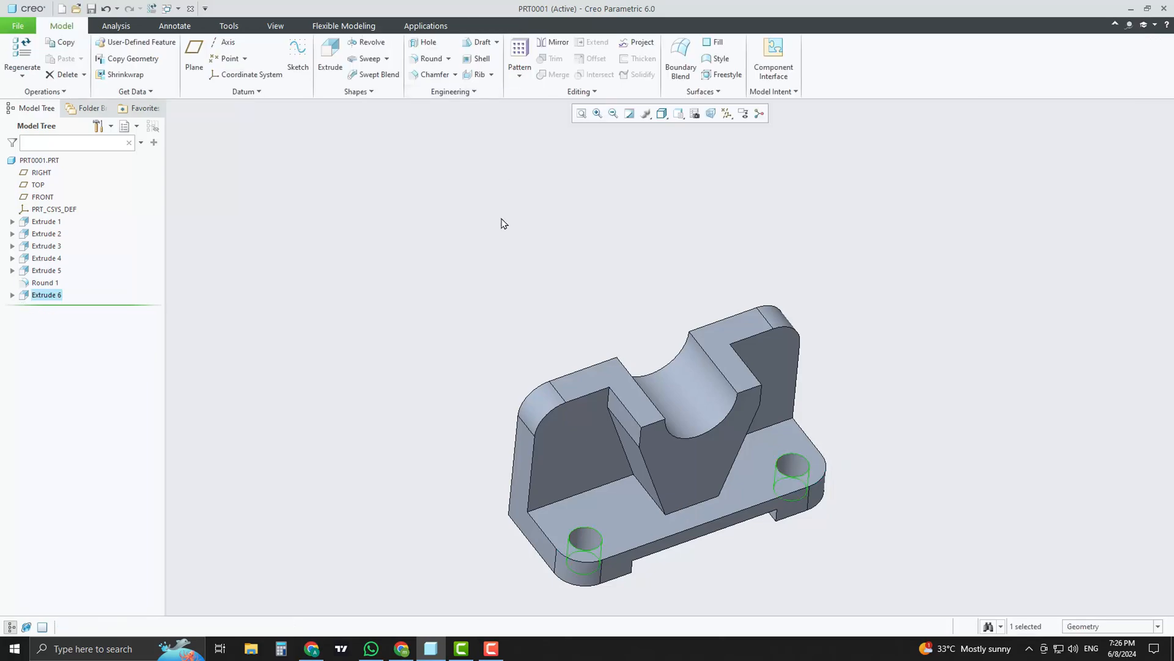
{"action": "middle_click_drag", "start_coordinate": [797, 401], "coordinate": [786, 383]}
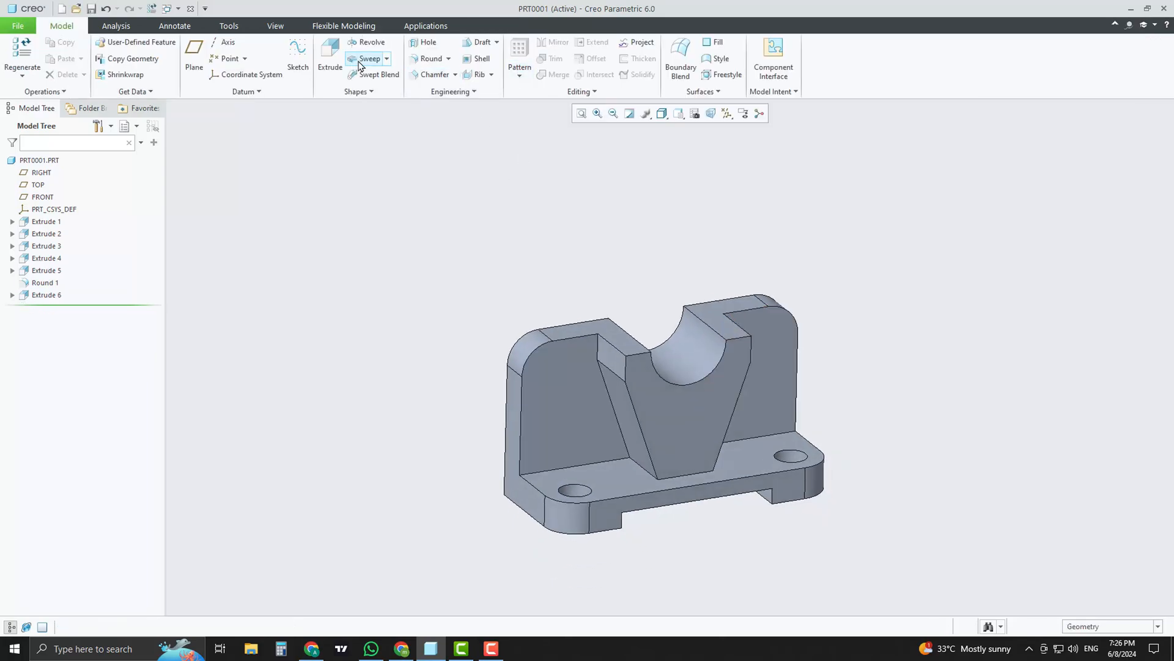
Start an extrusion on the wall's front face and sketch two circles about 13 mm and 17 mm in diameter, each concentric with a rounded upper corner
{"action": "left_click", "coordinate": [331, 55]}
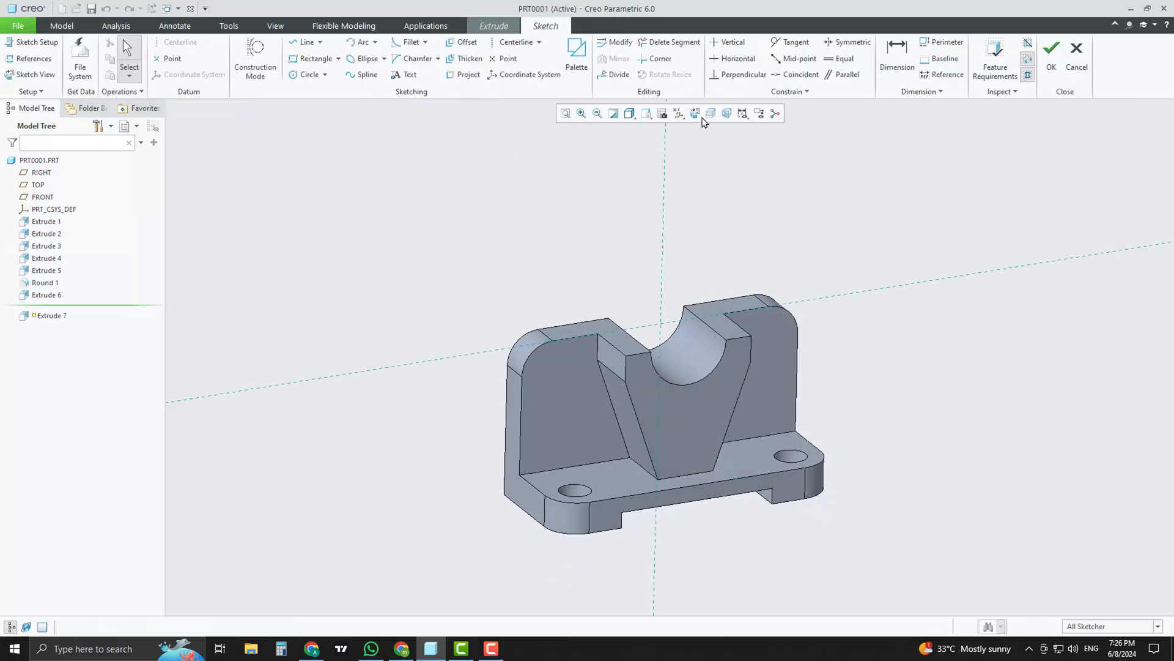
{"action": "left_click", "coordinate": [696, 114]}
{"action": "left_click", "coordinate": [309, 74]}
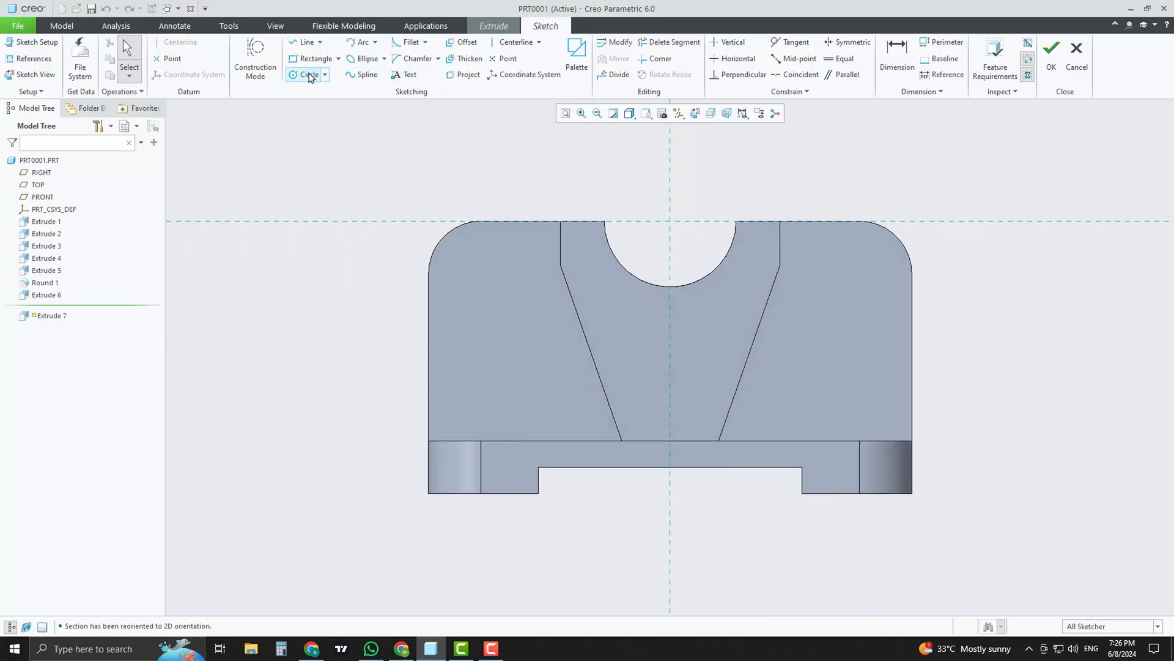
{"action": "left_click", "coordinate": [860, 279]}
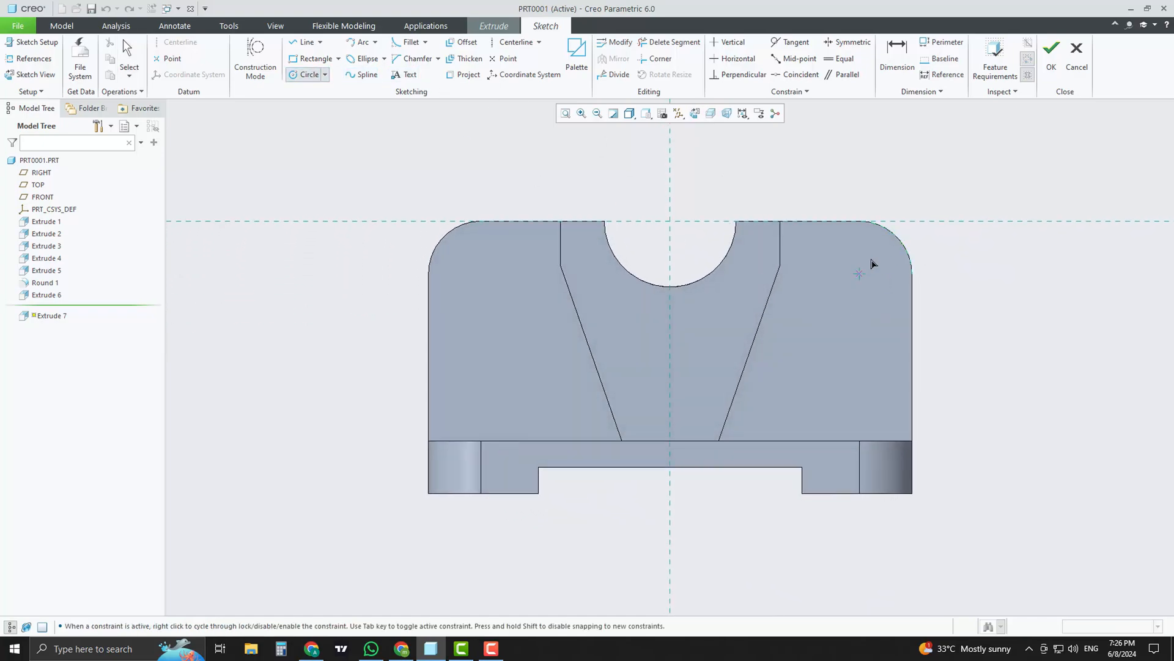
{"action": "left_click", "coordinate": [877, 252]}
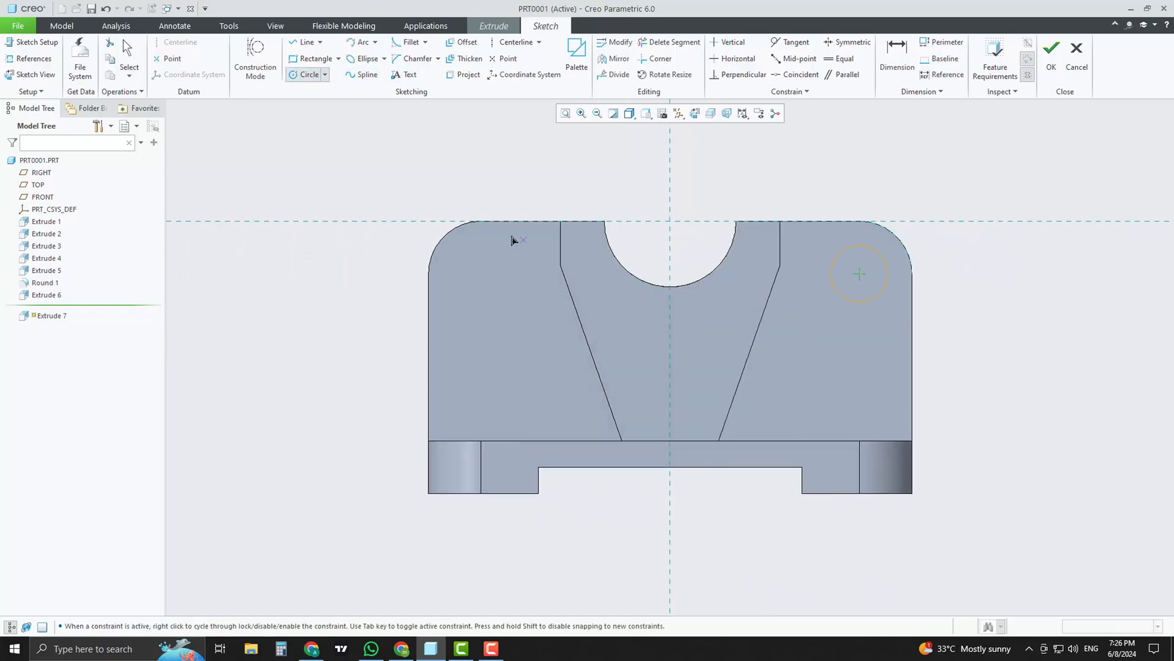
{"action": "left_click", "coordinate": [481, 273]}
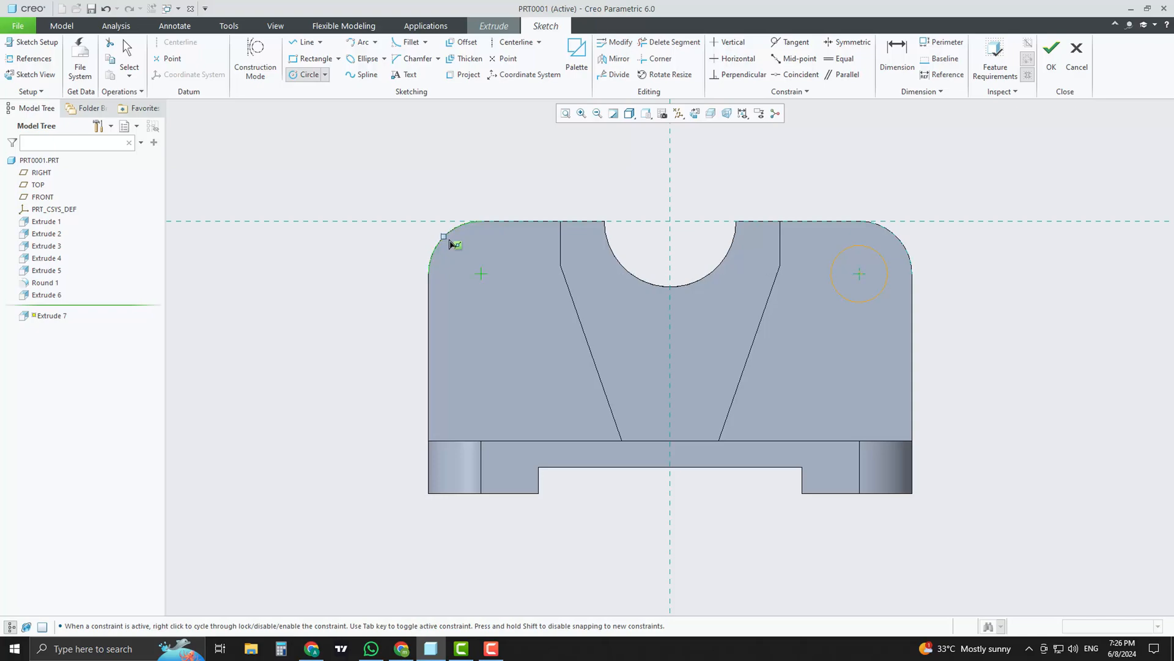
{"action": "left_click", "coordinate": [481, 273]}
{"action": "left_click", "coordinate": [505, 246]}
{"action": "middle_click", "coordinate": [548, 184]}
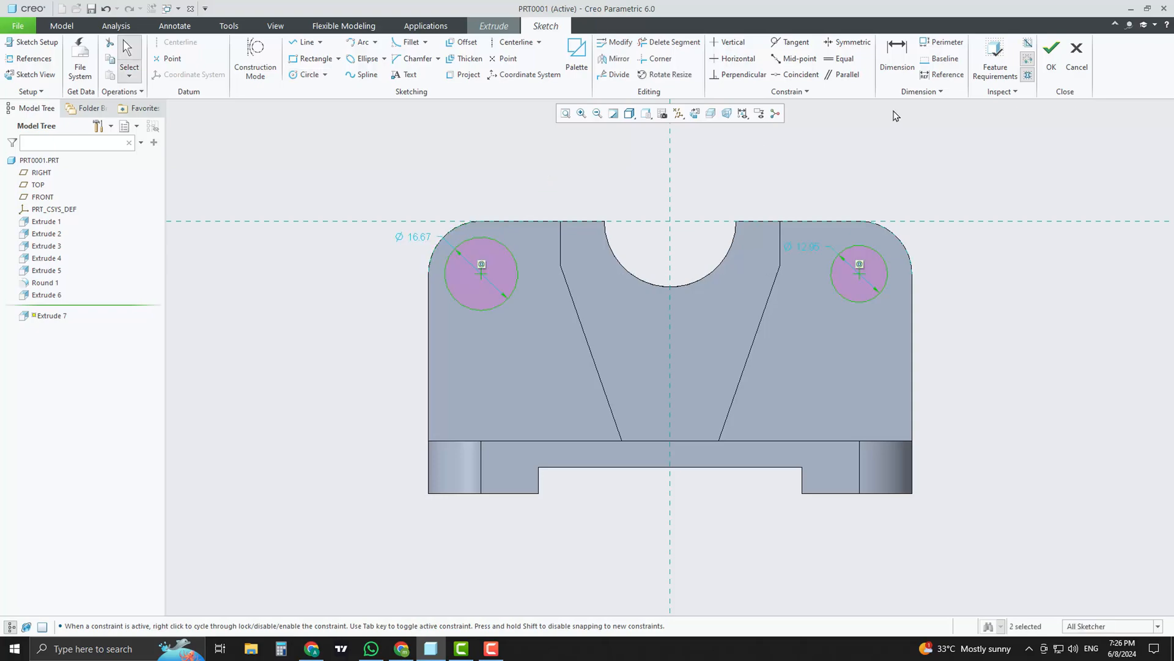
Constrain the two wall circles to equal radii and set their diameter to 12 mm
{"action": "left_click", "coordinate": [838, 59]}
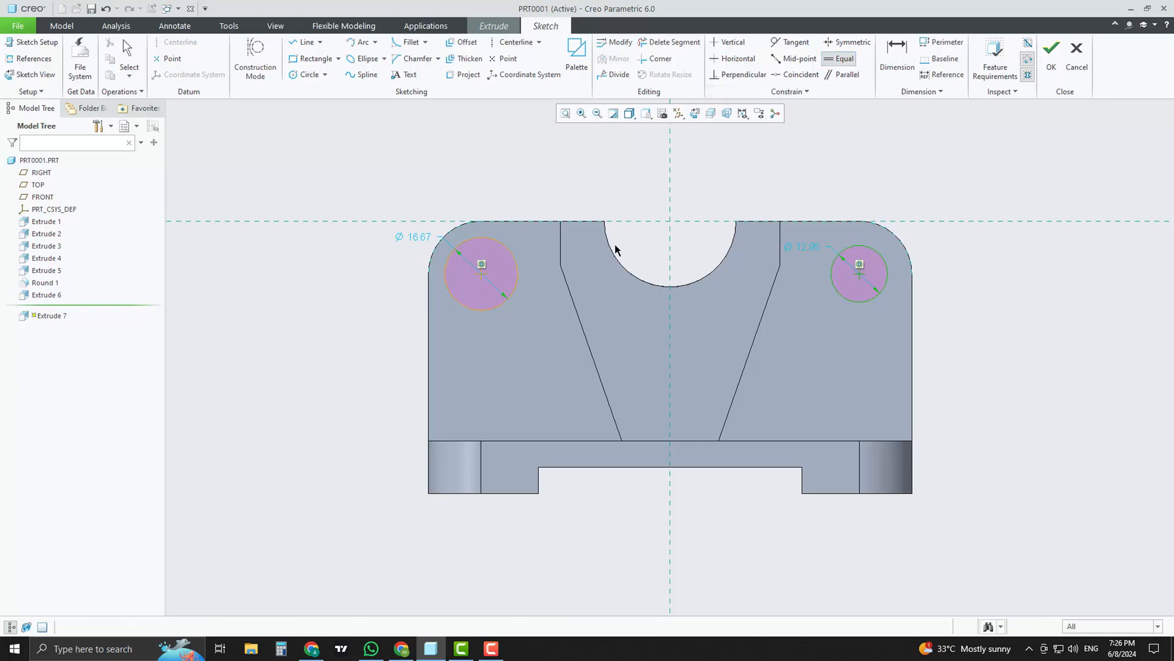
{"action": "left_click", "coordinate": [501, 251]}
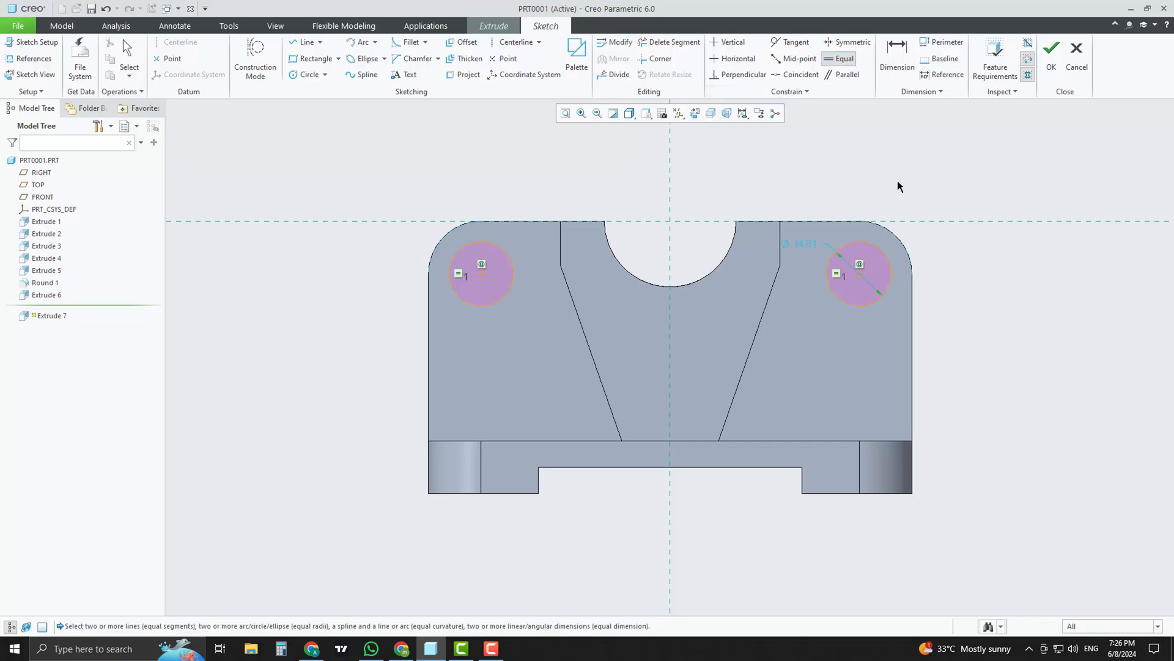
{"action": "middle_click", "coordinate": [897, 181]}
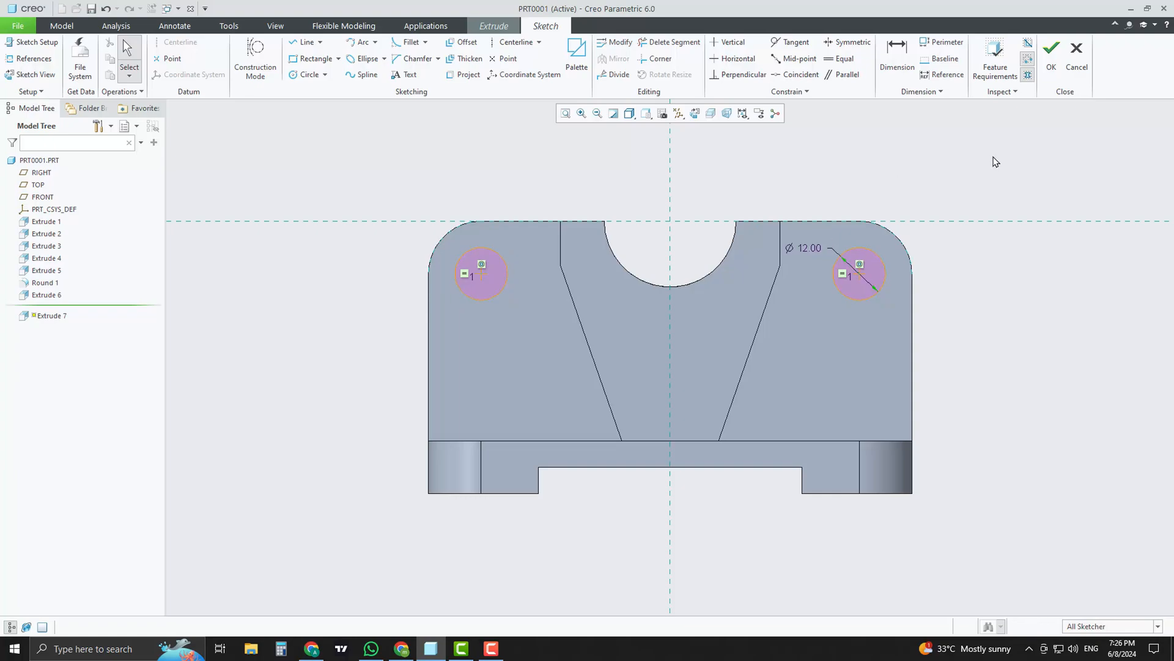
Finish the sketch and extrude it backward as a Through All material removal to make two holes in the wall
{"action": "mouse_move", "coordinate": [923, 166]}
{"action": "middle_mouse_down"}
{"action": "mouse_move", "coordinate": [970, 190]}
{"action": "mouse_move", "coordinate": [1001, 146]}
{"action": "middle_mouse_up"}
{"action": "left_click", "coordinate": [1051, 61]}
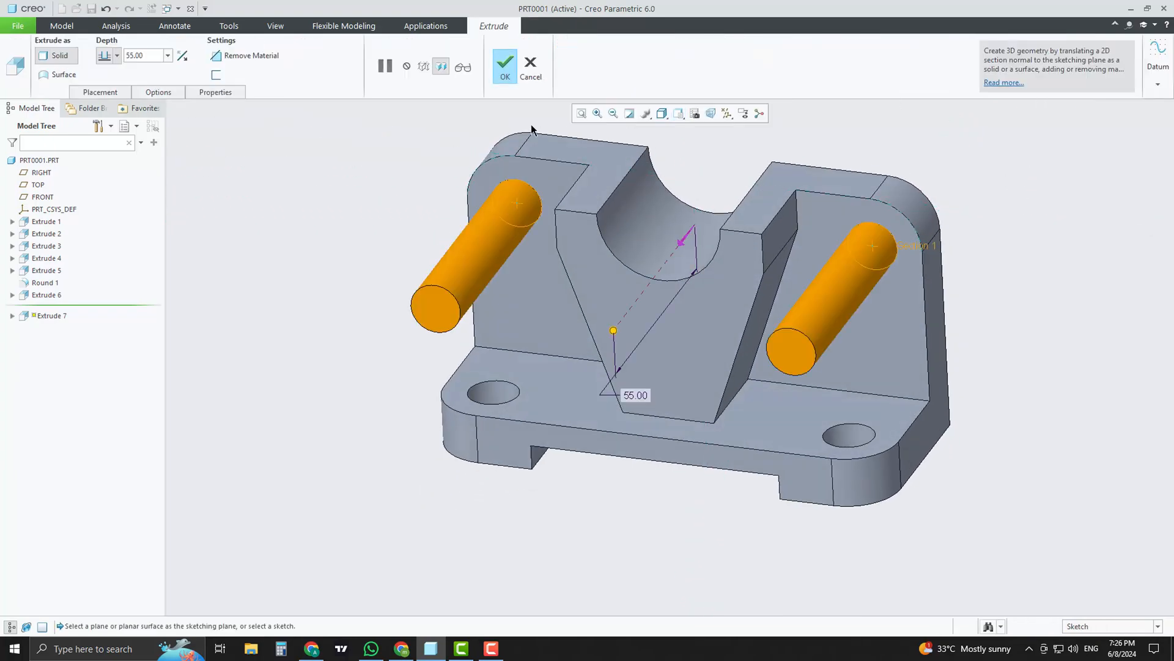
{"action": "left_click", "coordinate": [182, 55]}
{"action": "left_click", "coordinate": [117, 55]}
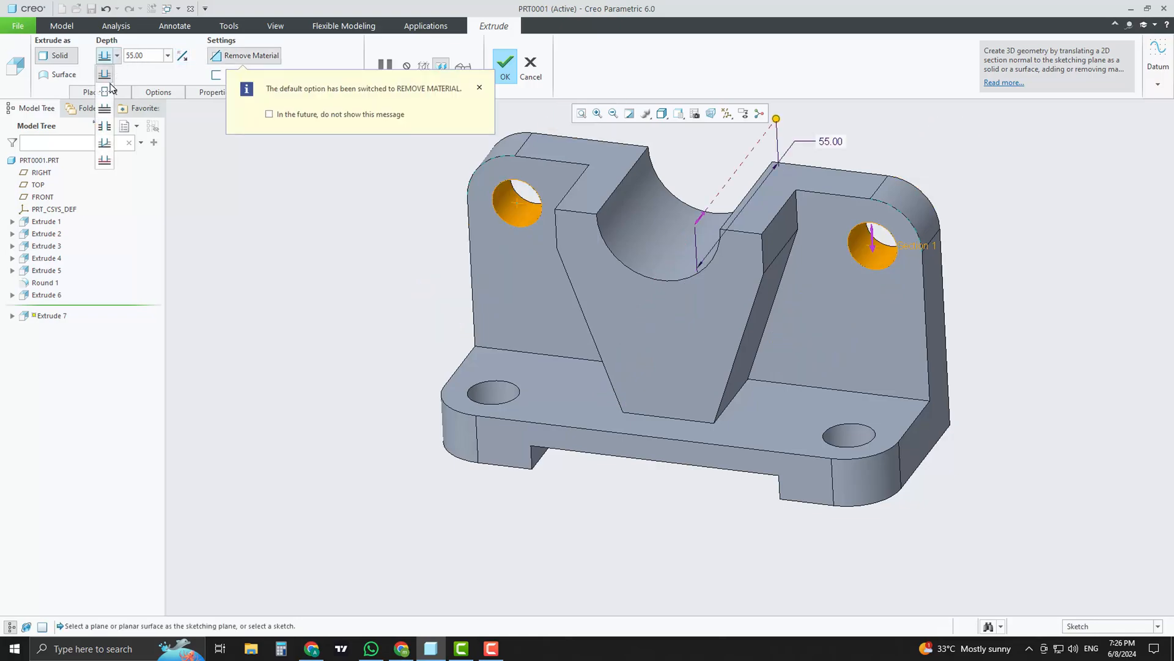
{"action": "left_click", "coordinate": [104, 126]}
{"action": "left_click", "coordinate": [505, 67]}
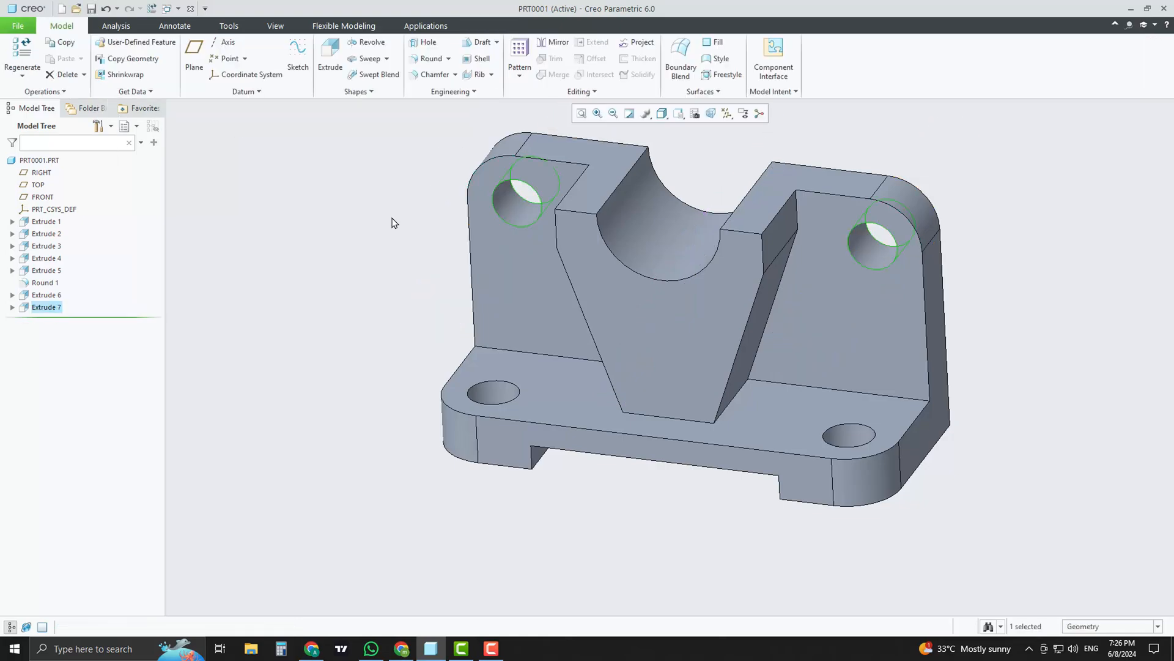
{"action": "scroll", "coordinate": [837, 325], "scroll_direction": "up", "scroll_amount": 3}
{"action": "scroll", "coordinate": [838, 325], "scroll_direction": "down", "scroll_amount": 3}
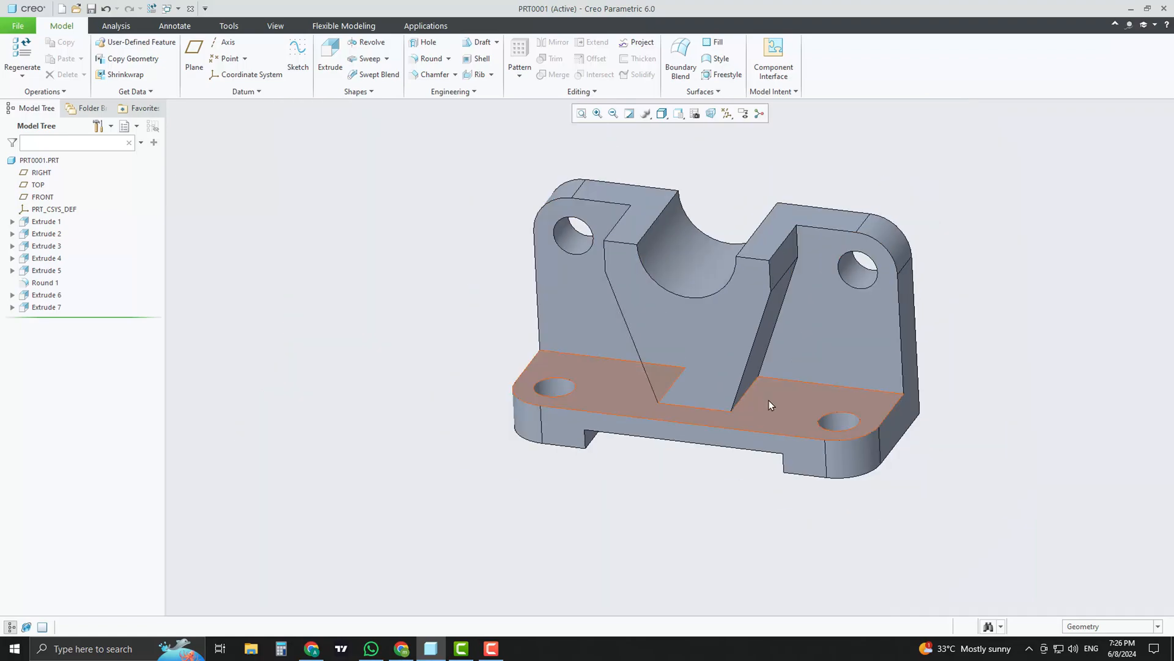
{"action": "middle_click_drag", "start_coordinate": [760, 407], "coordinate": [506, 316]}
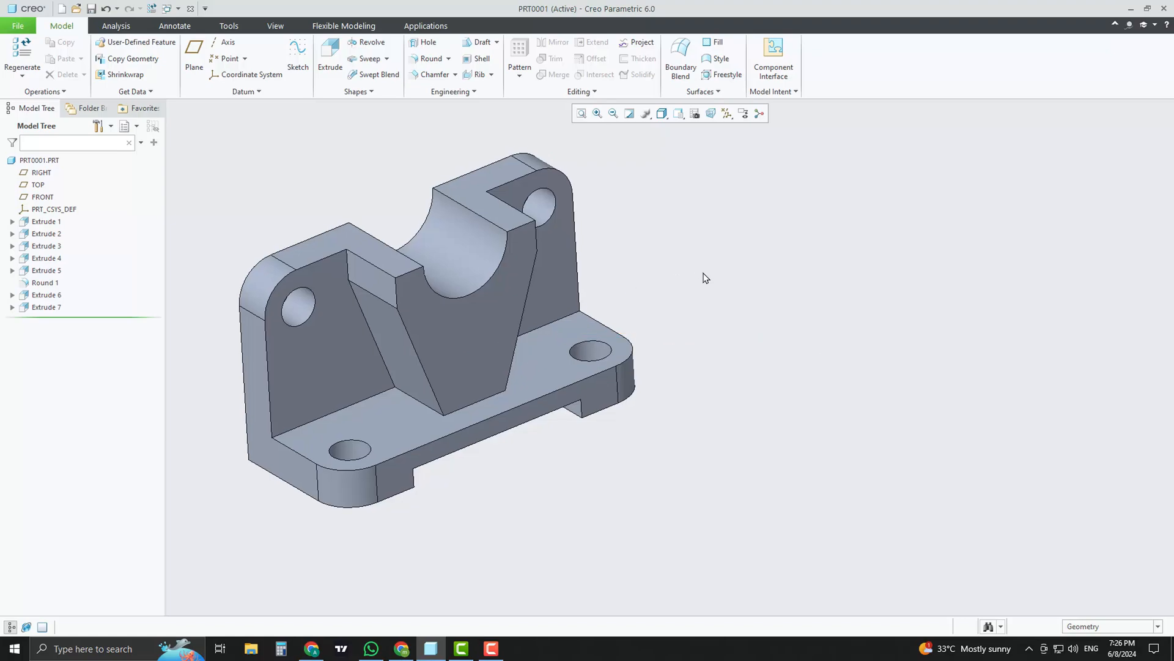